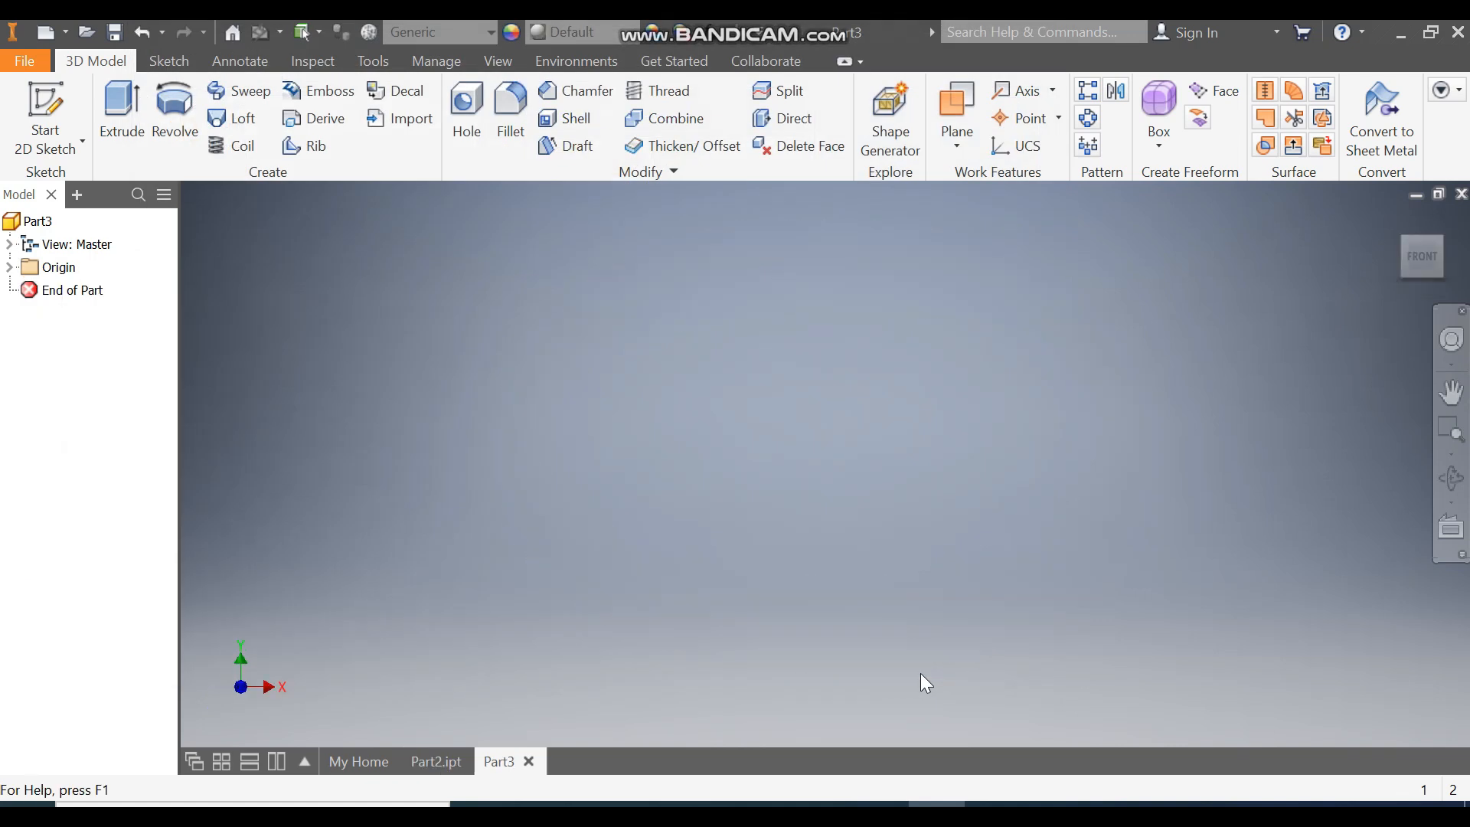
# Step: Create a work plane offset 40 mm from the XY plane
pyautogui.click(955, 140)
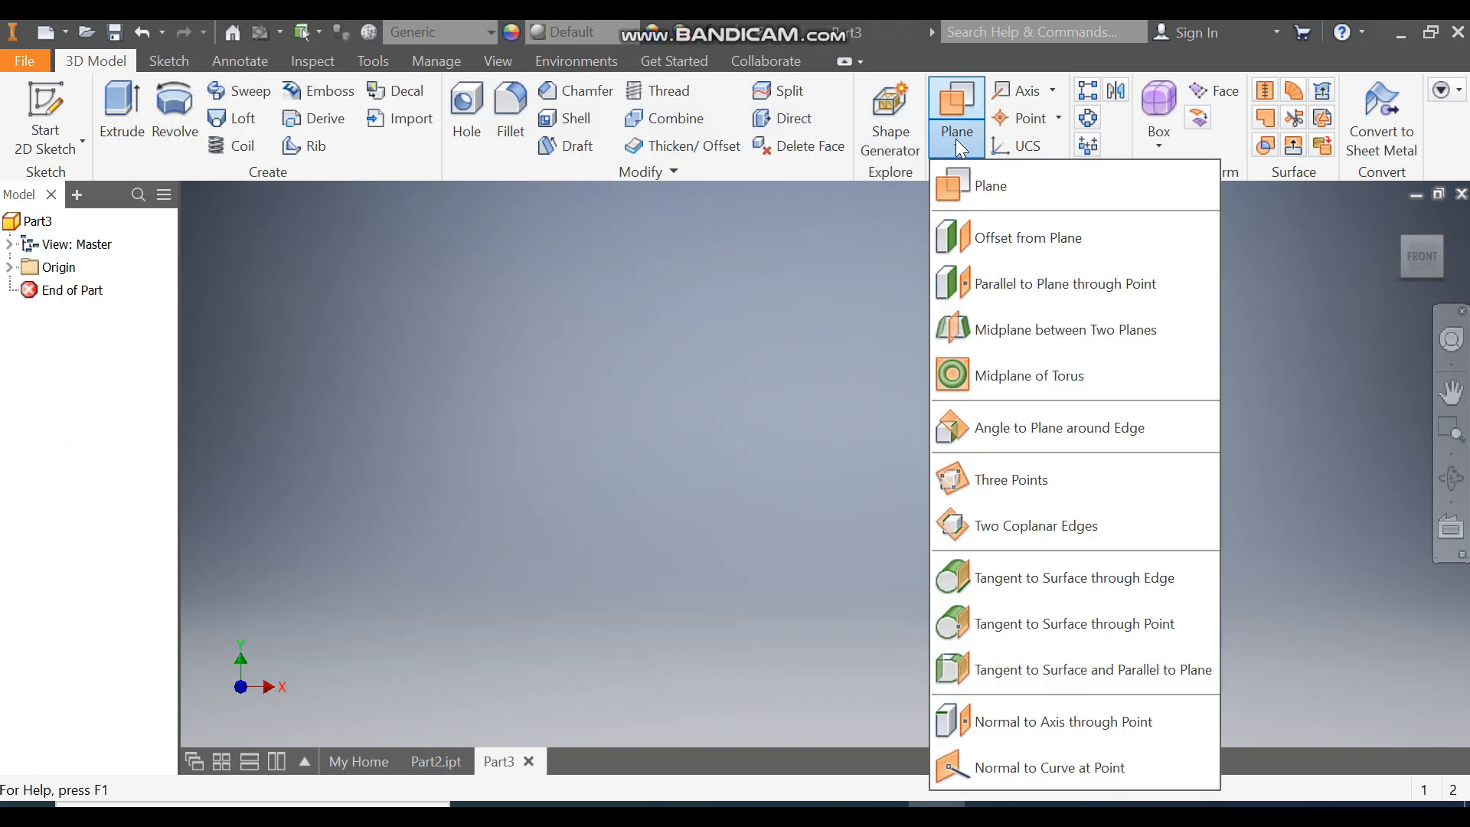
pyautogui.click(990, 240)
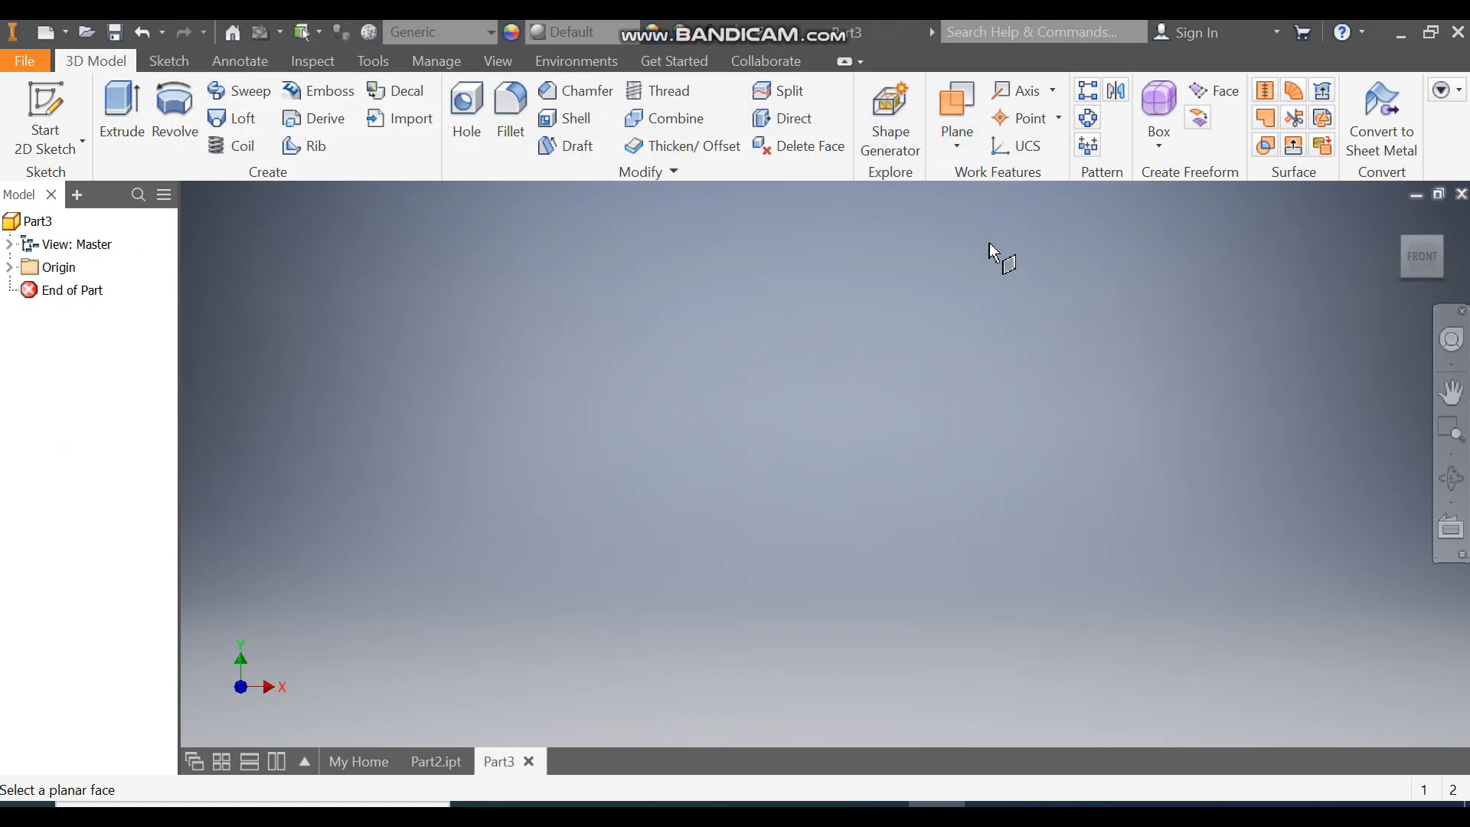
pyautogui.click(9, 267)
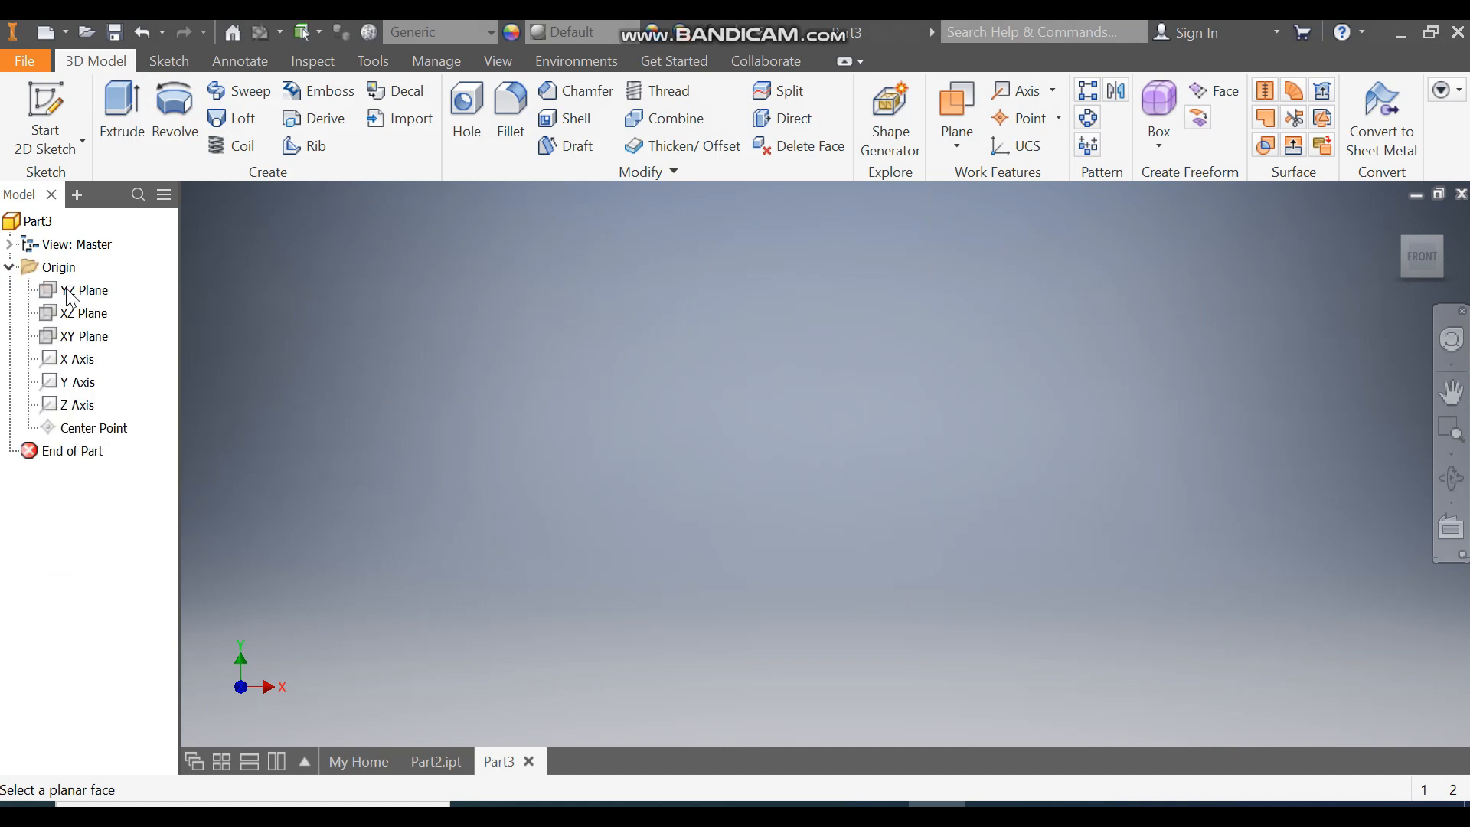
pyautogui.click(90, 343)
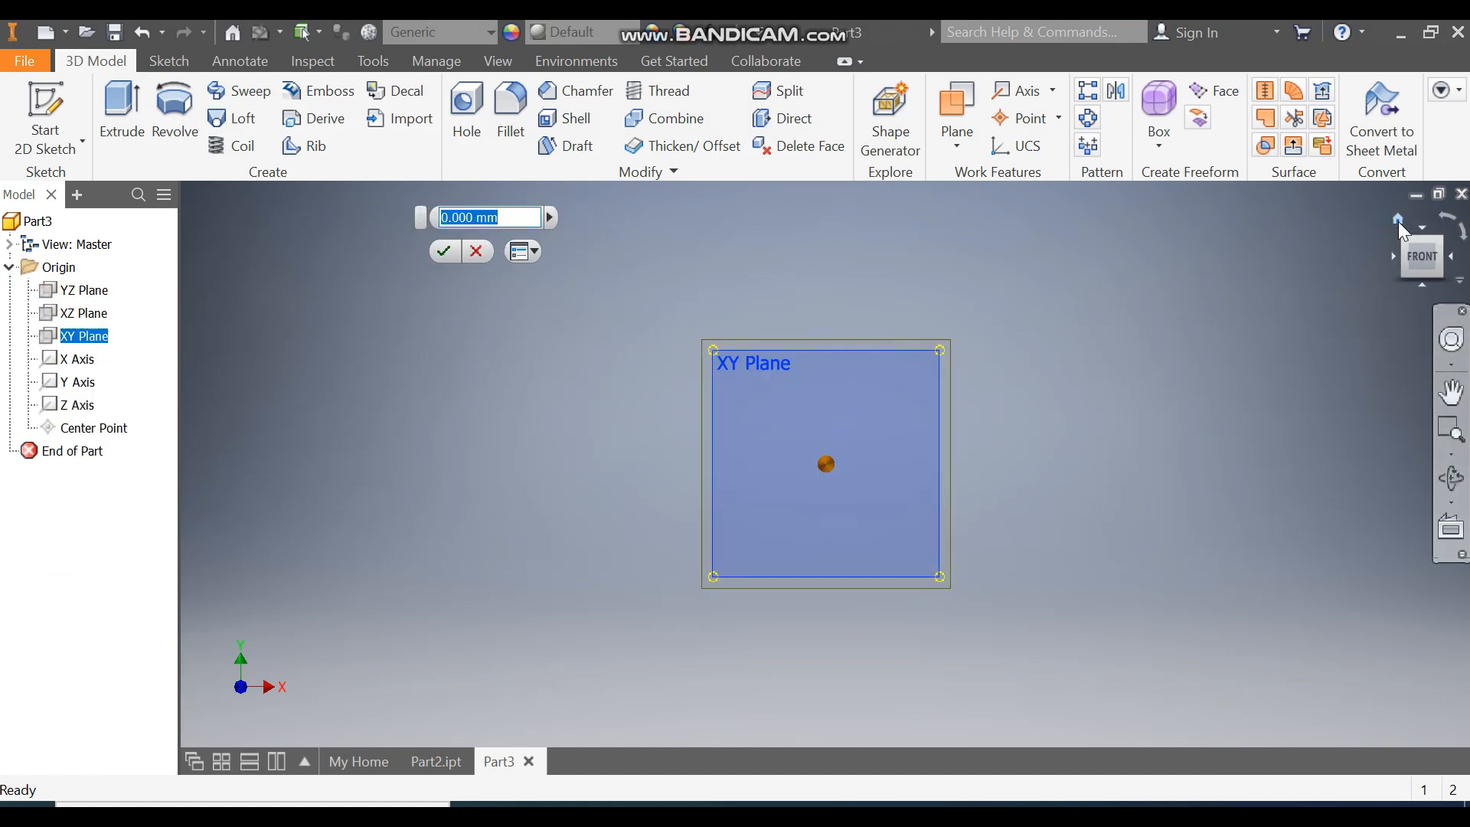
pyautogui.click(1398, 221)
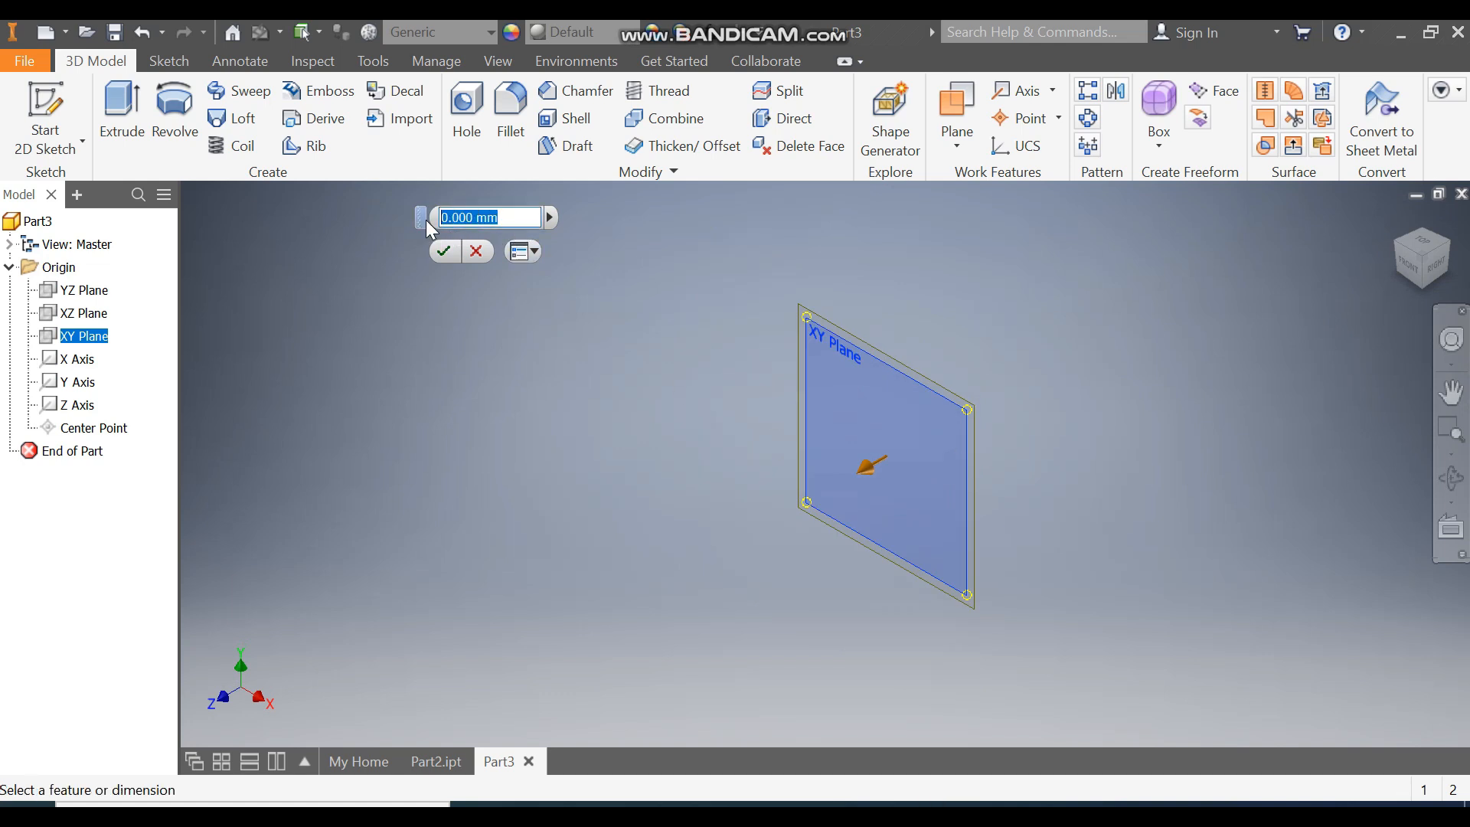
pyautogui.write('40')
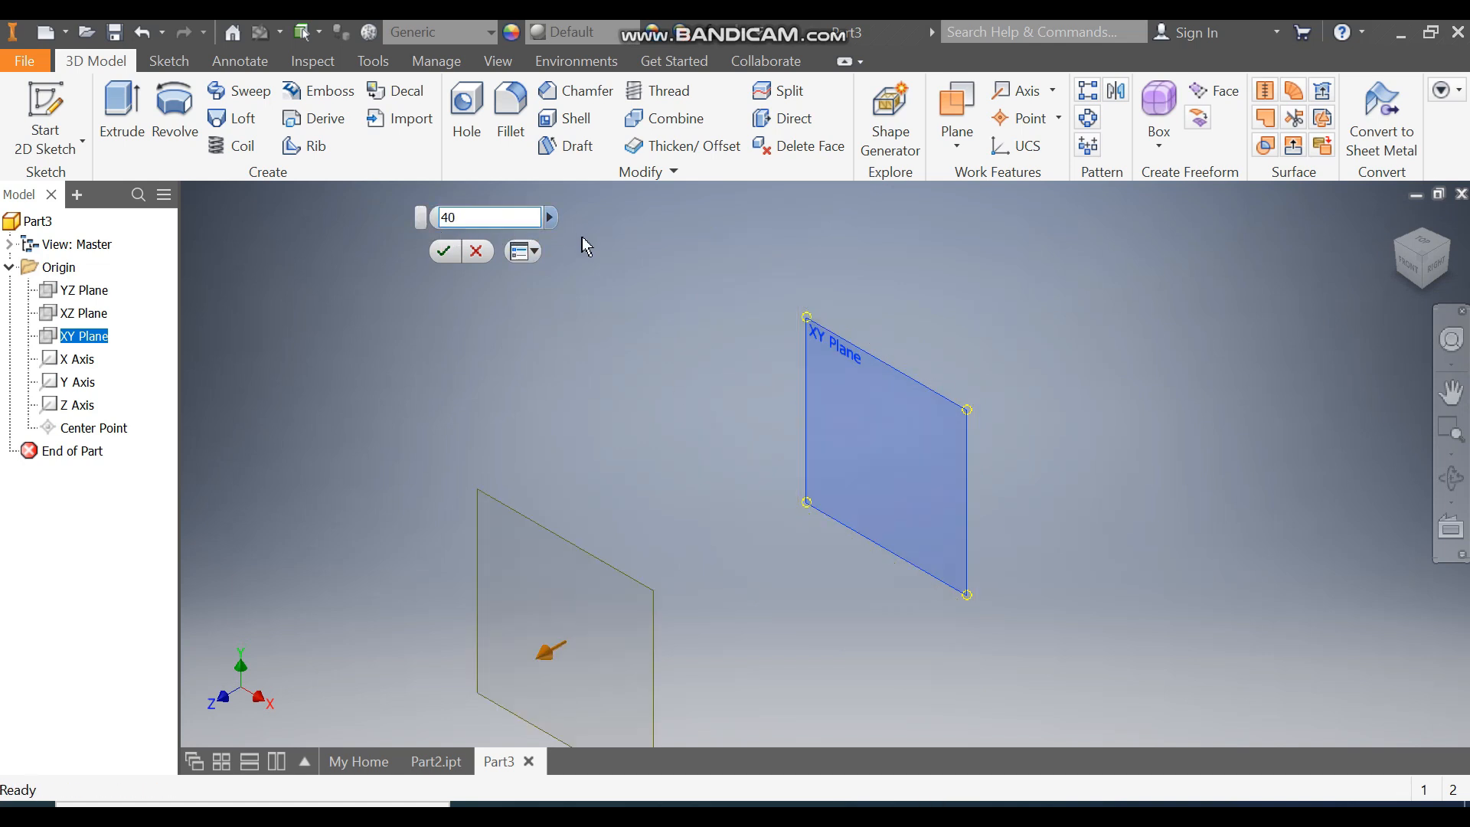
pyautogui.click(443, 250)
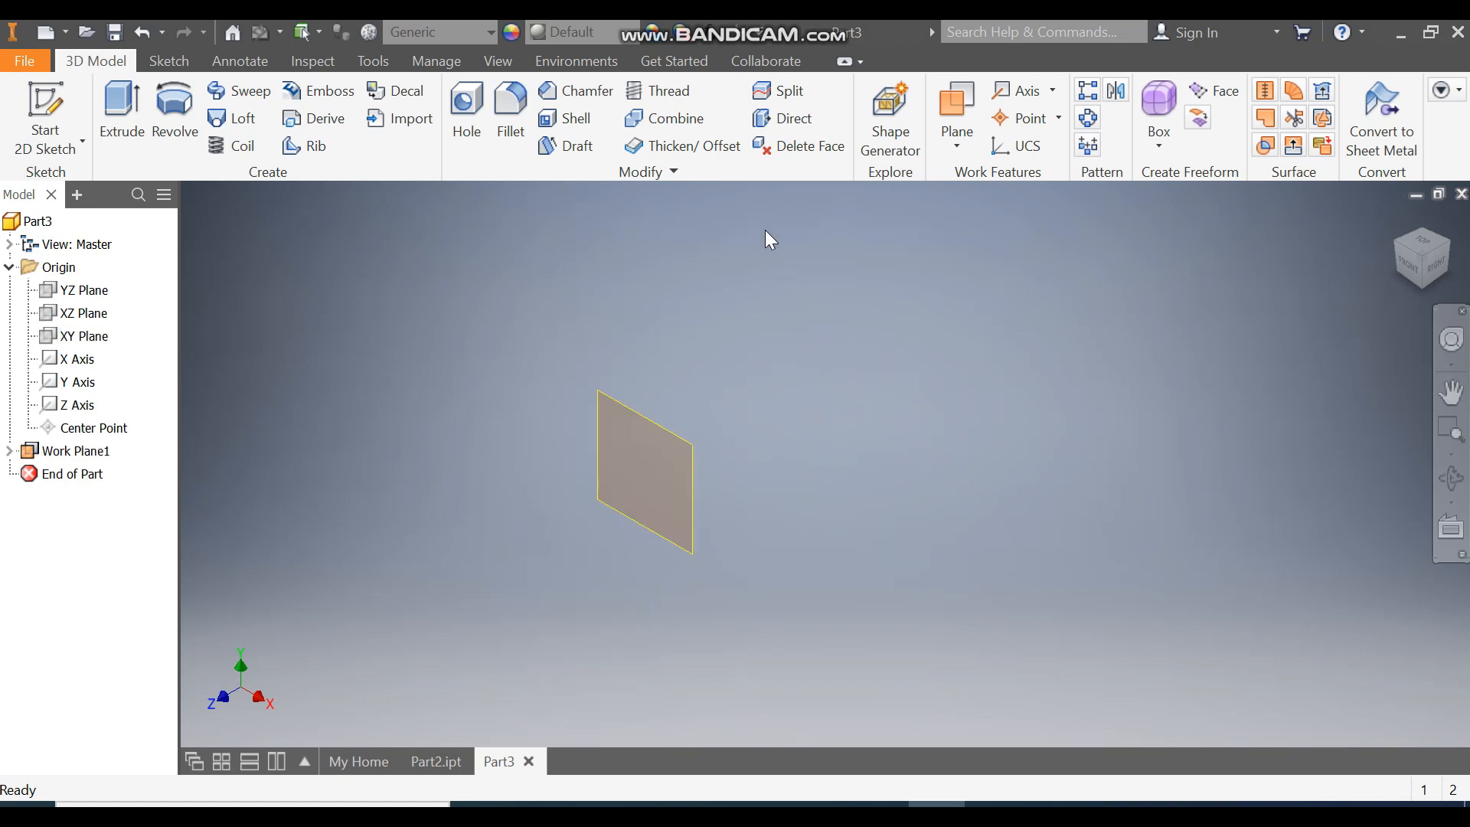
# Step: Start a sketch on the new work plane and draw concentric circles of 20 mm and 12 mm centred on the origin
pyautogui.click(658, 431)
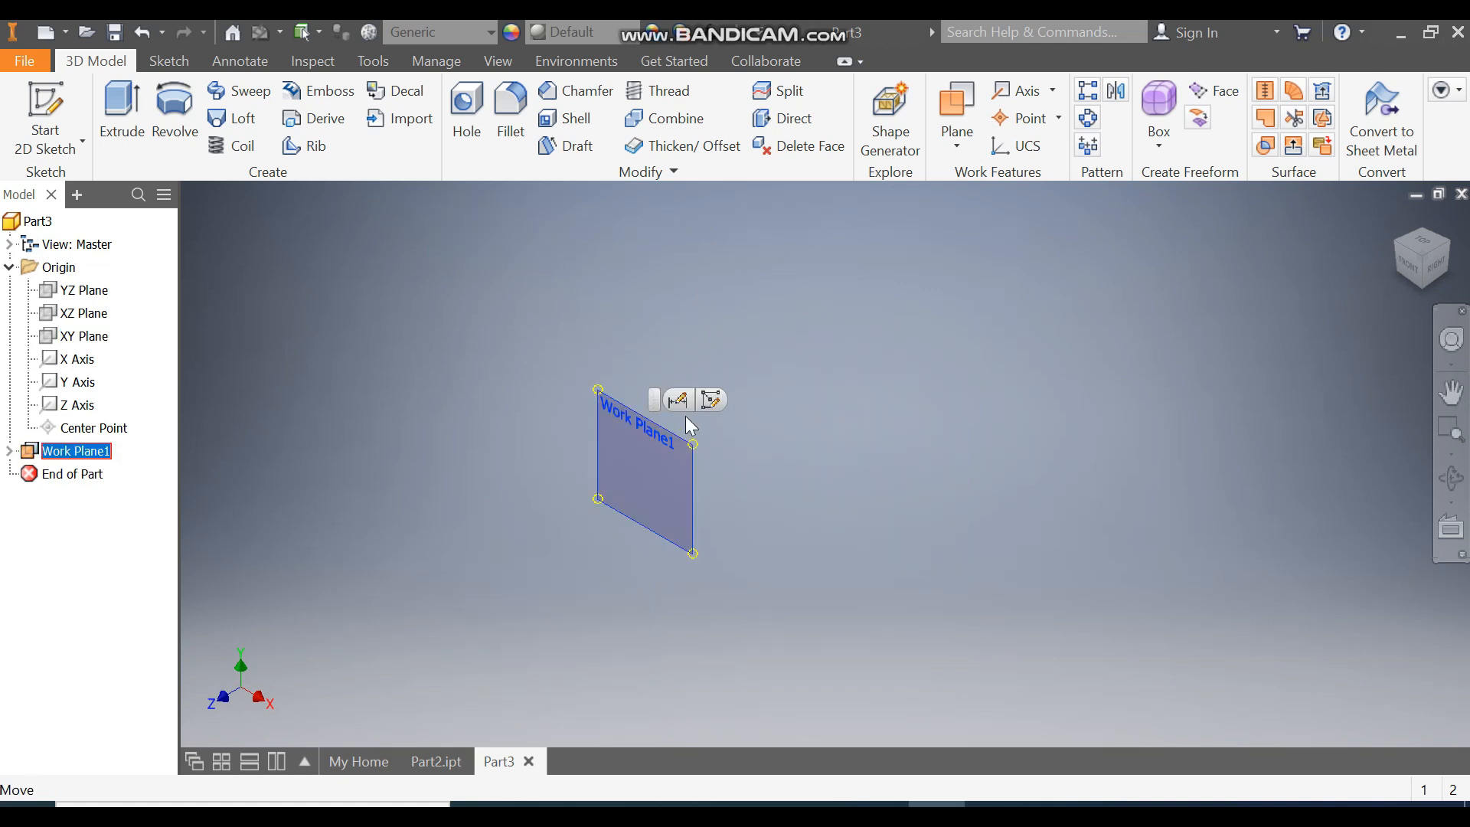
pyautogui.click(712, 400)
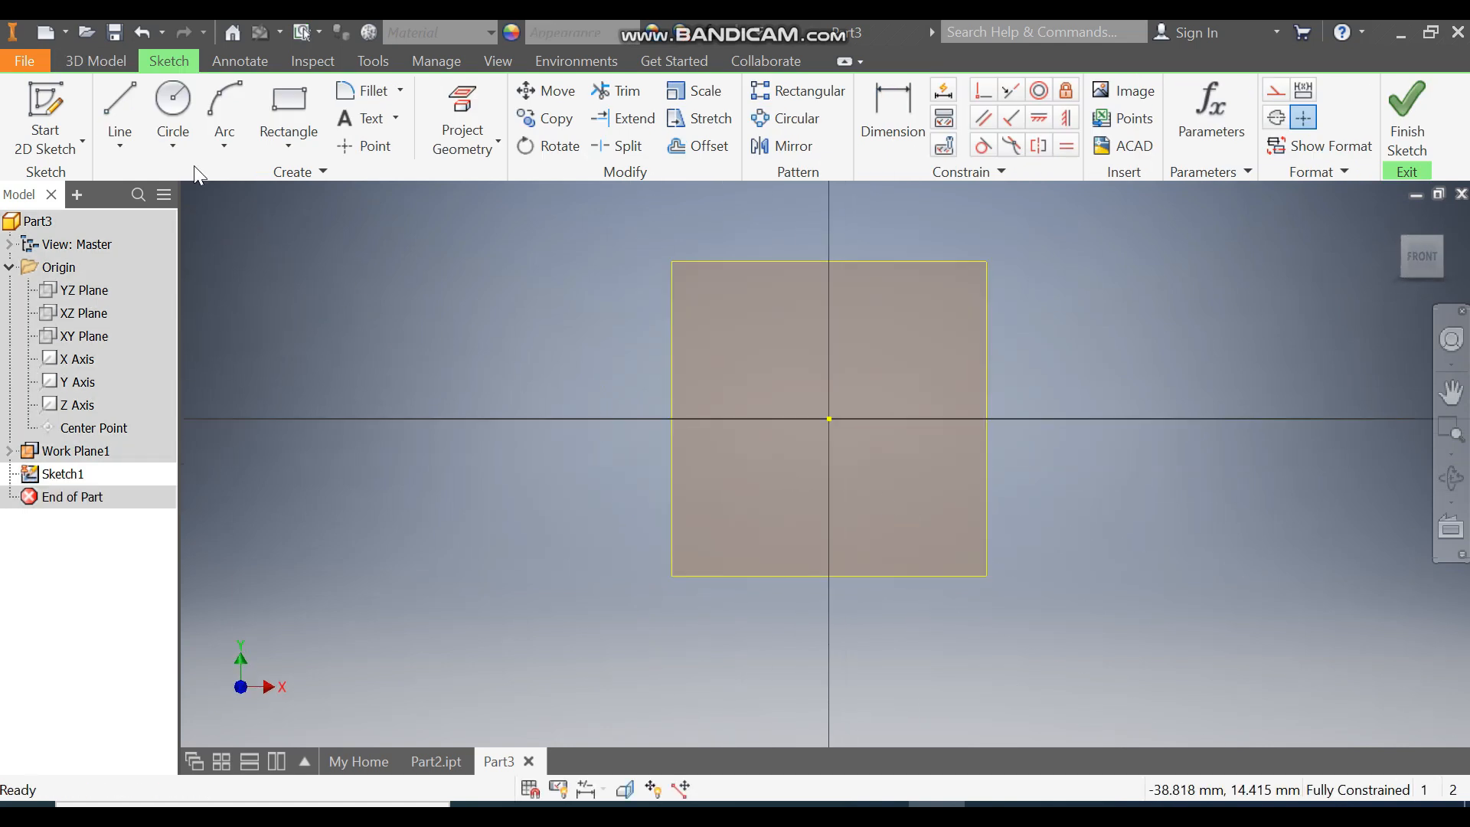
pyautogui.click(175, 113)
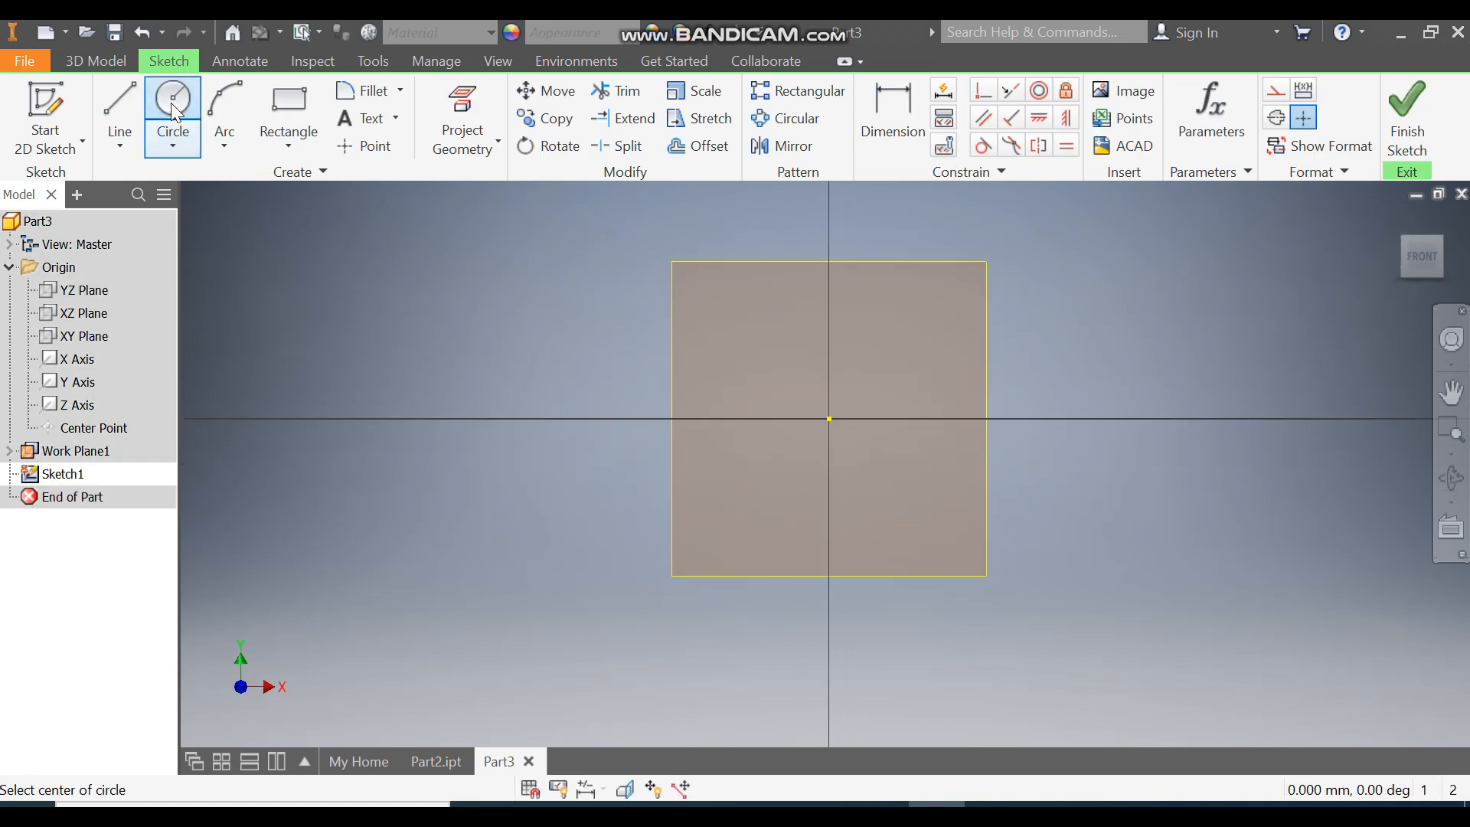
pyautogui.click(828, 417)
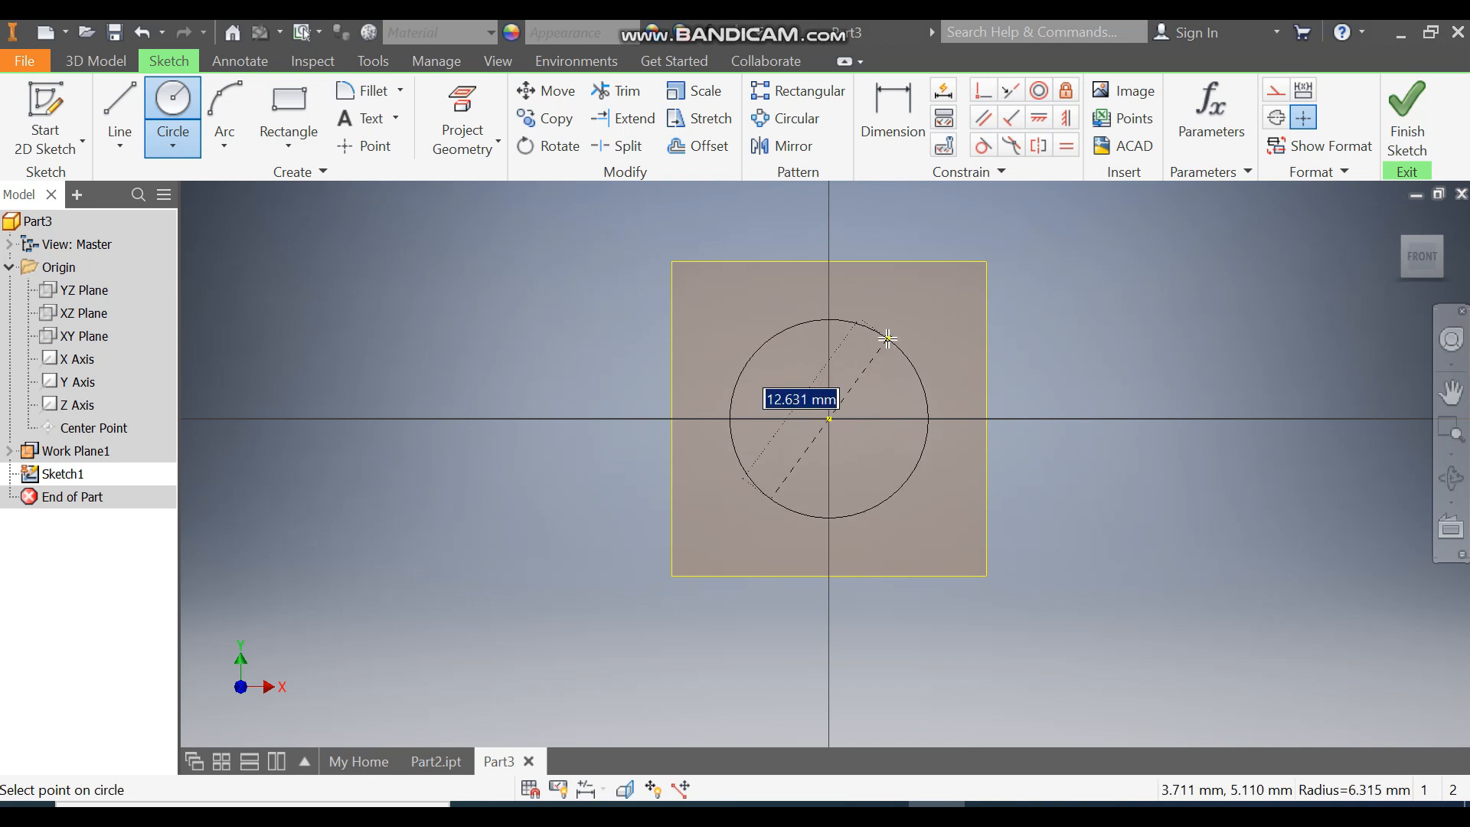
pyautogui.write('20')
pyautogui.press('Return')
pyautogui.click(828, 418)
pyautogui.write('12')
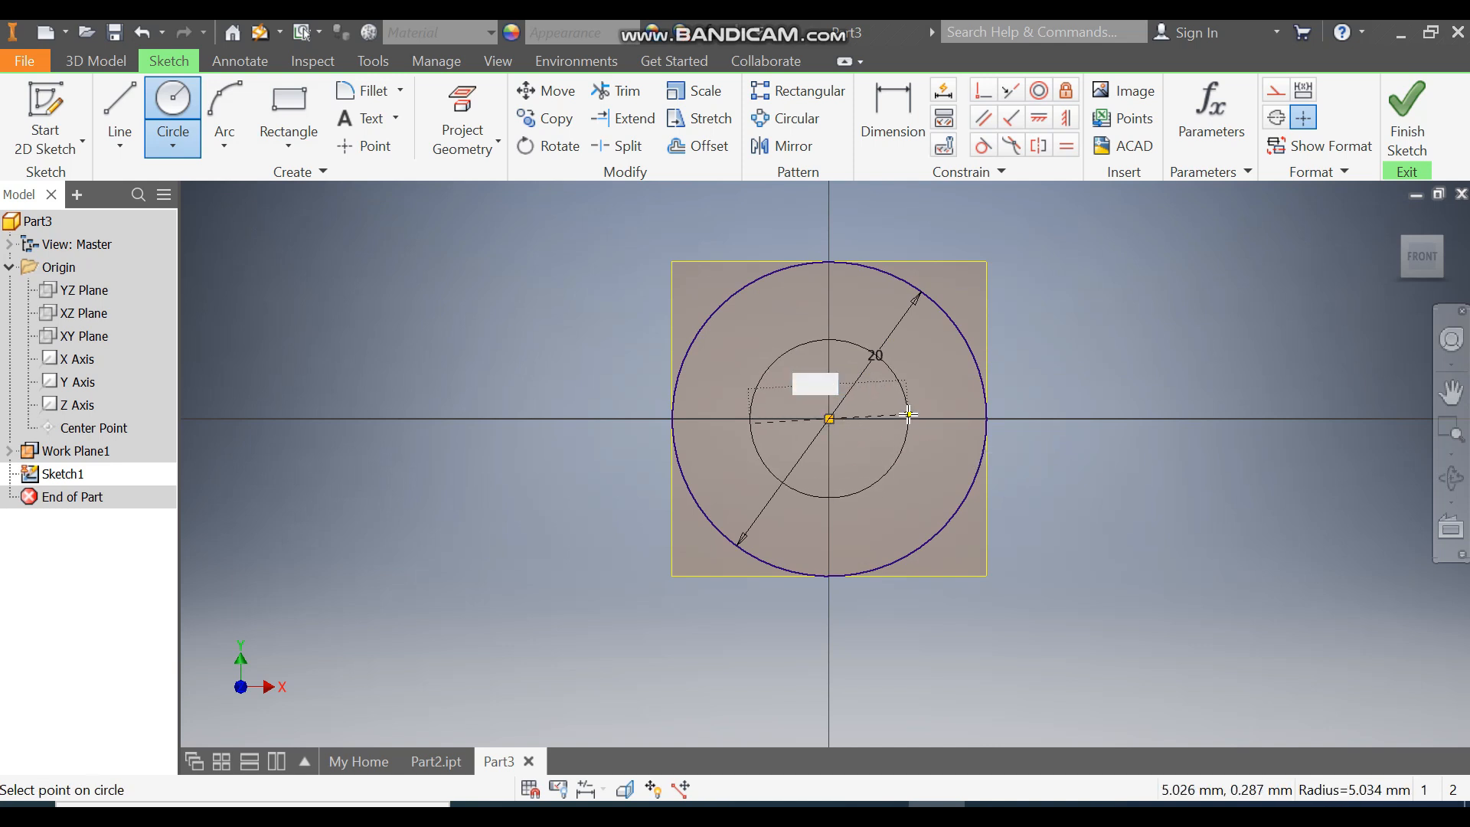
pyautogui.press('Return')
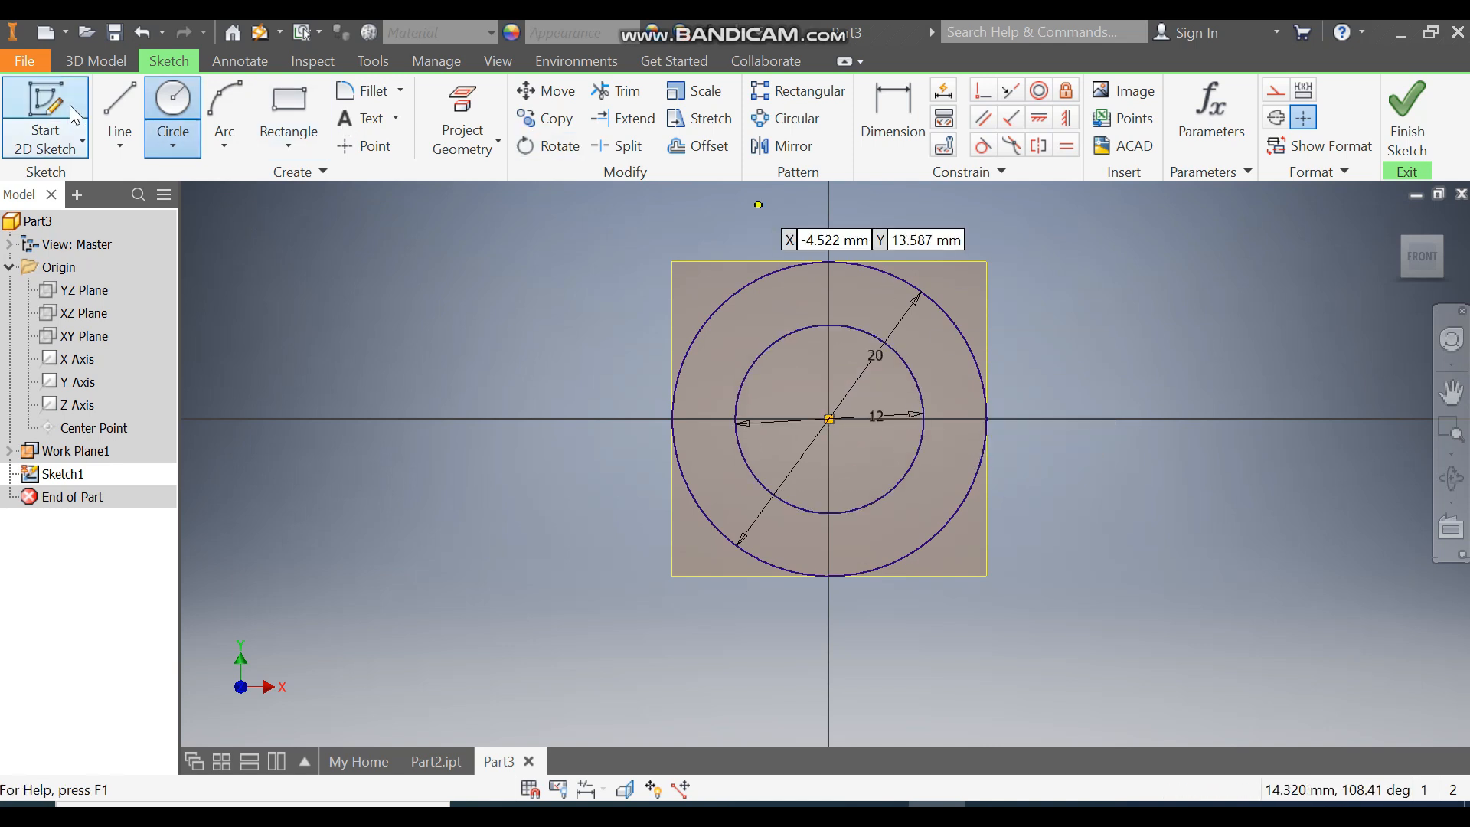
# Step: Draw three lines from the centre to the outer circle: one vertical and two angled upward to each side
pyautogui.click(115, 96)
pyautogui.click(828, 417)
pyautogui.doubleClick(828, 262)
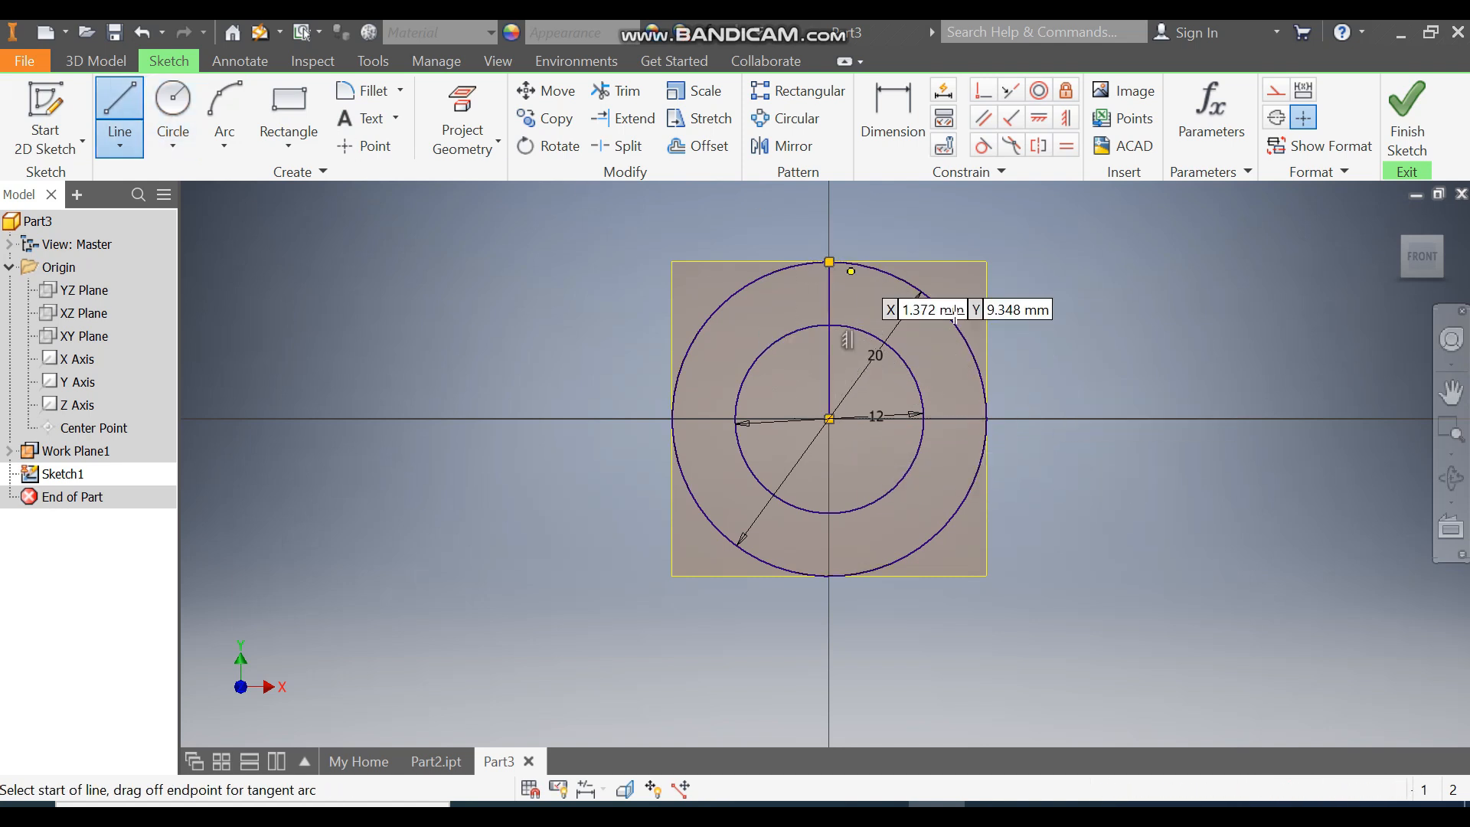
pyautogui.click(828, 418)
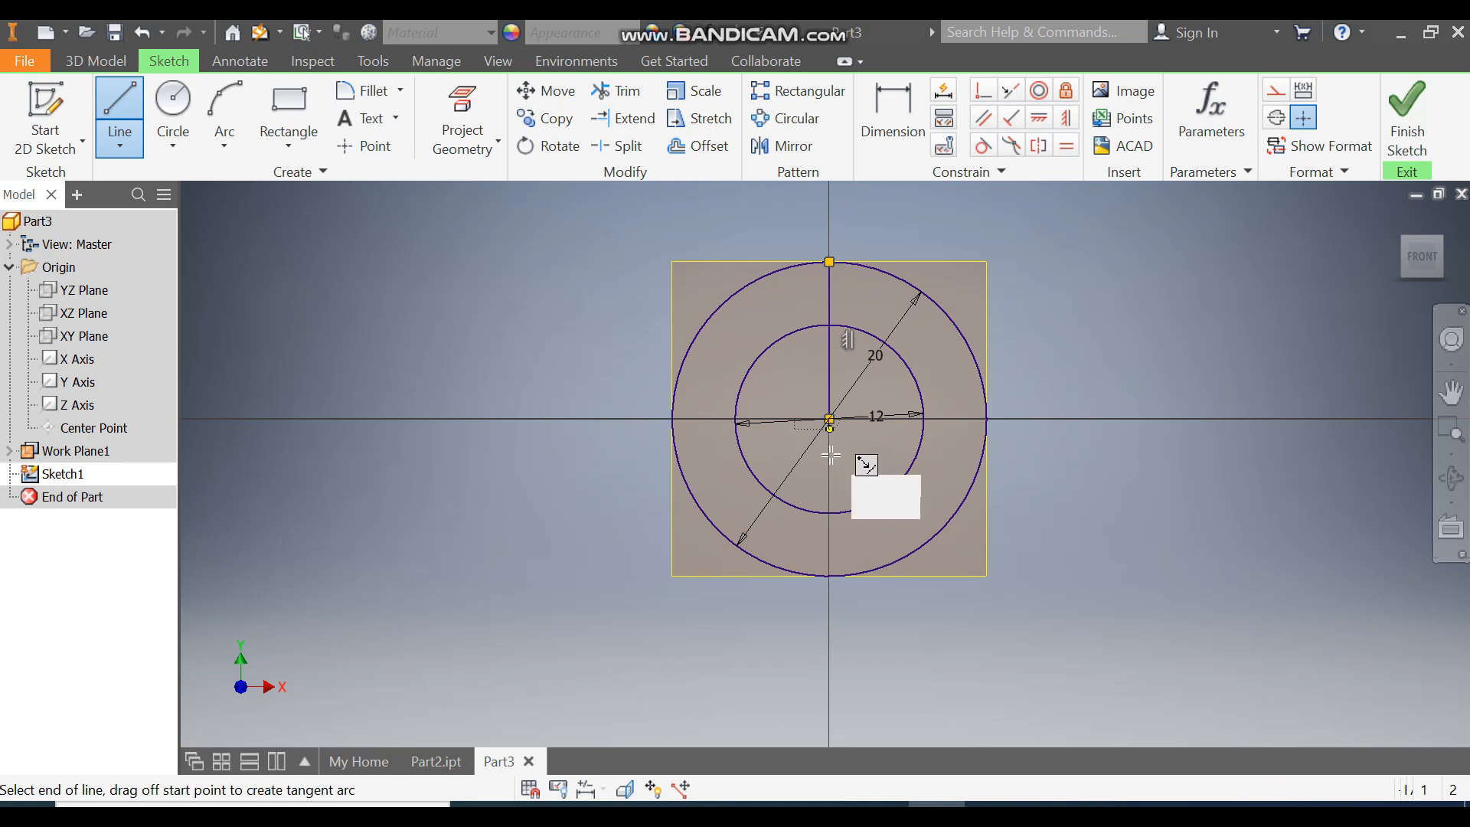
pyautogui.doubleClick(722, 304)
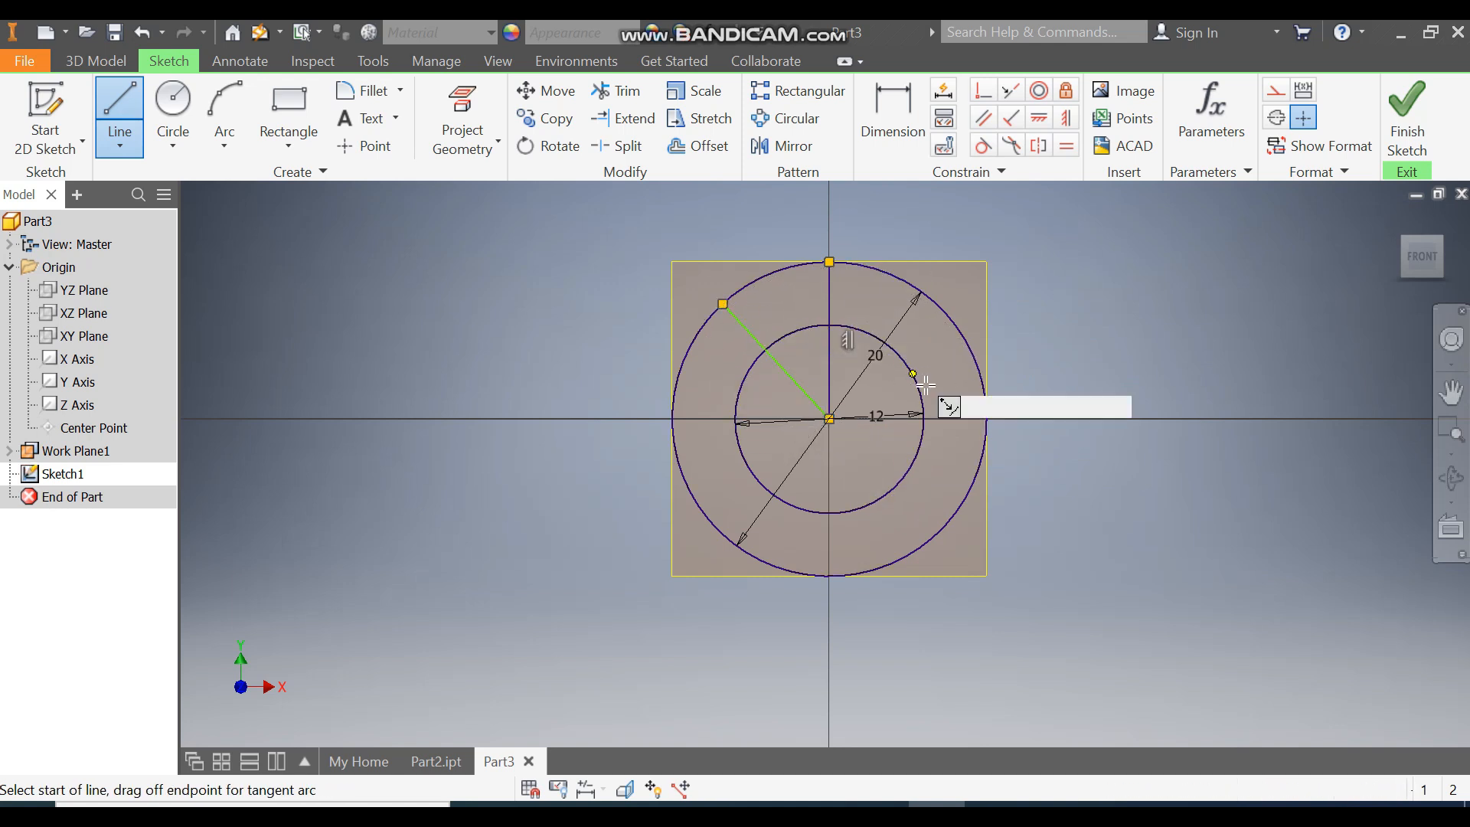
pyautogui.click(828, 418)
pyautogui.doubleClick(958, 330)
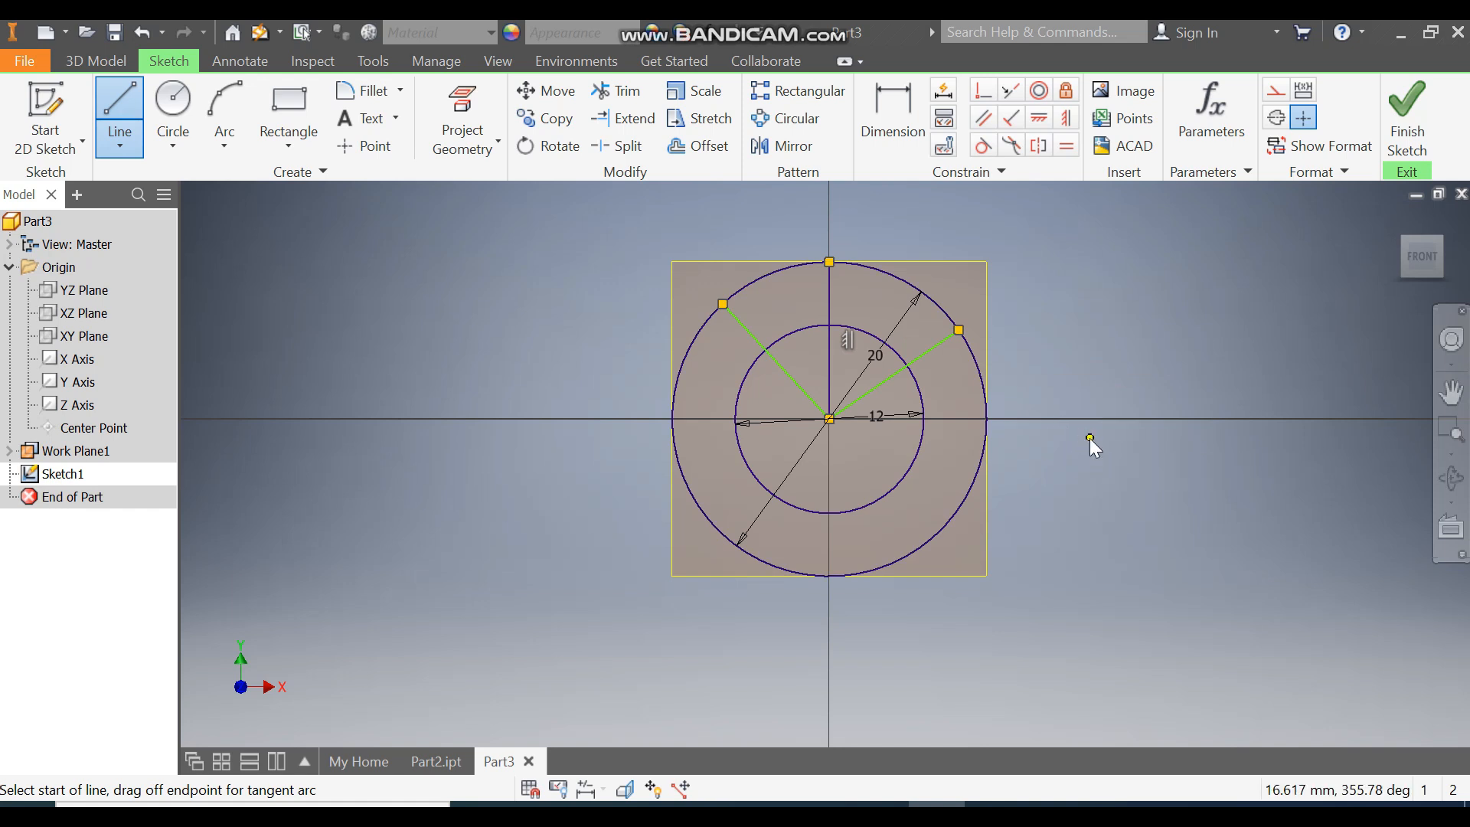
pyautogui.press('Escape')
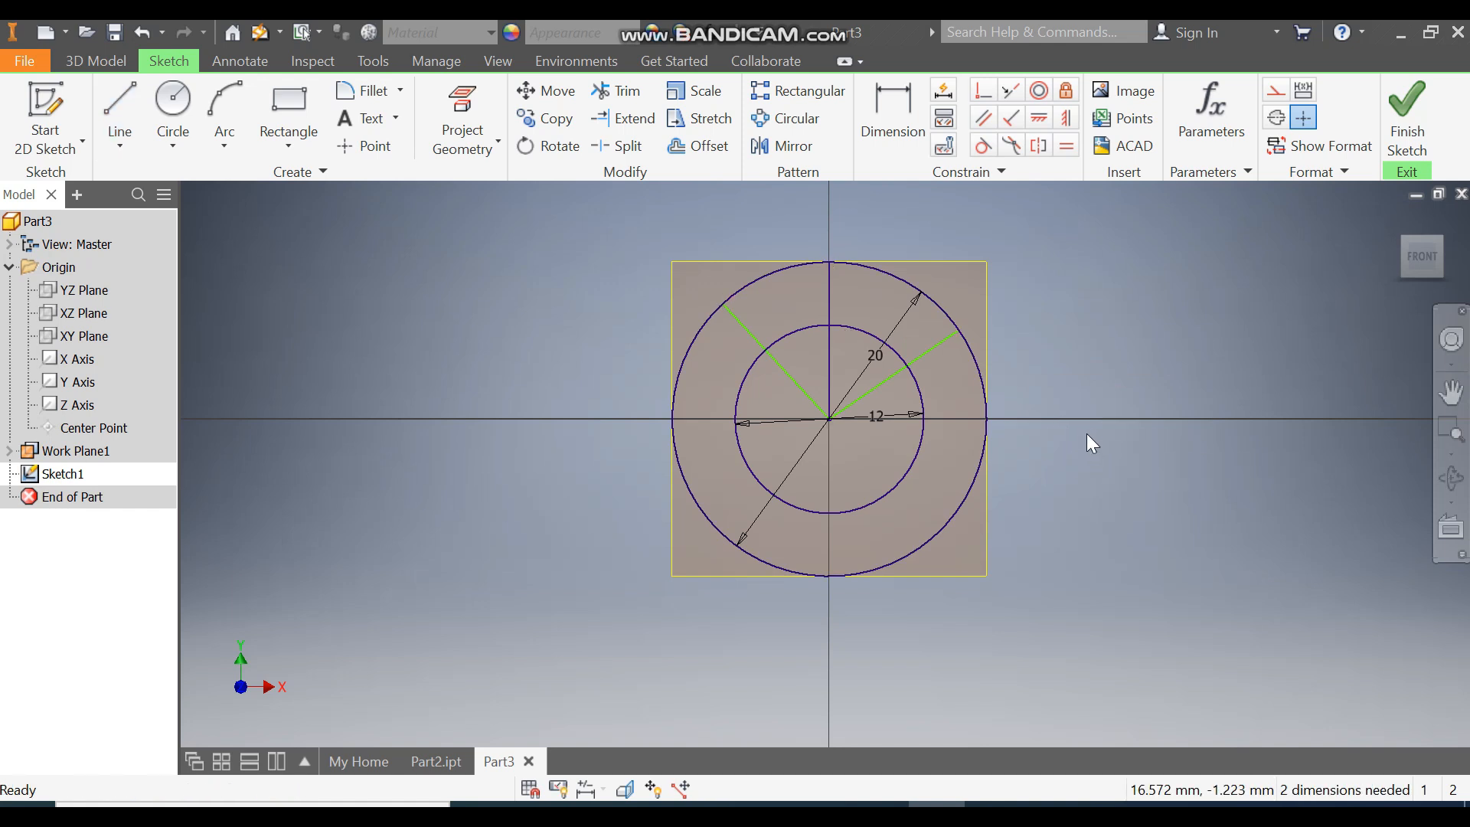
# Step: Dimension the angle between the upper-left line and the vertical line as 45°
pyautogui.click(901, 138)
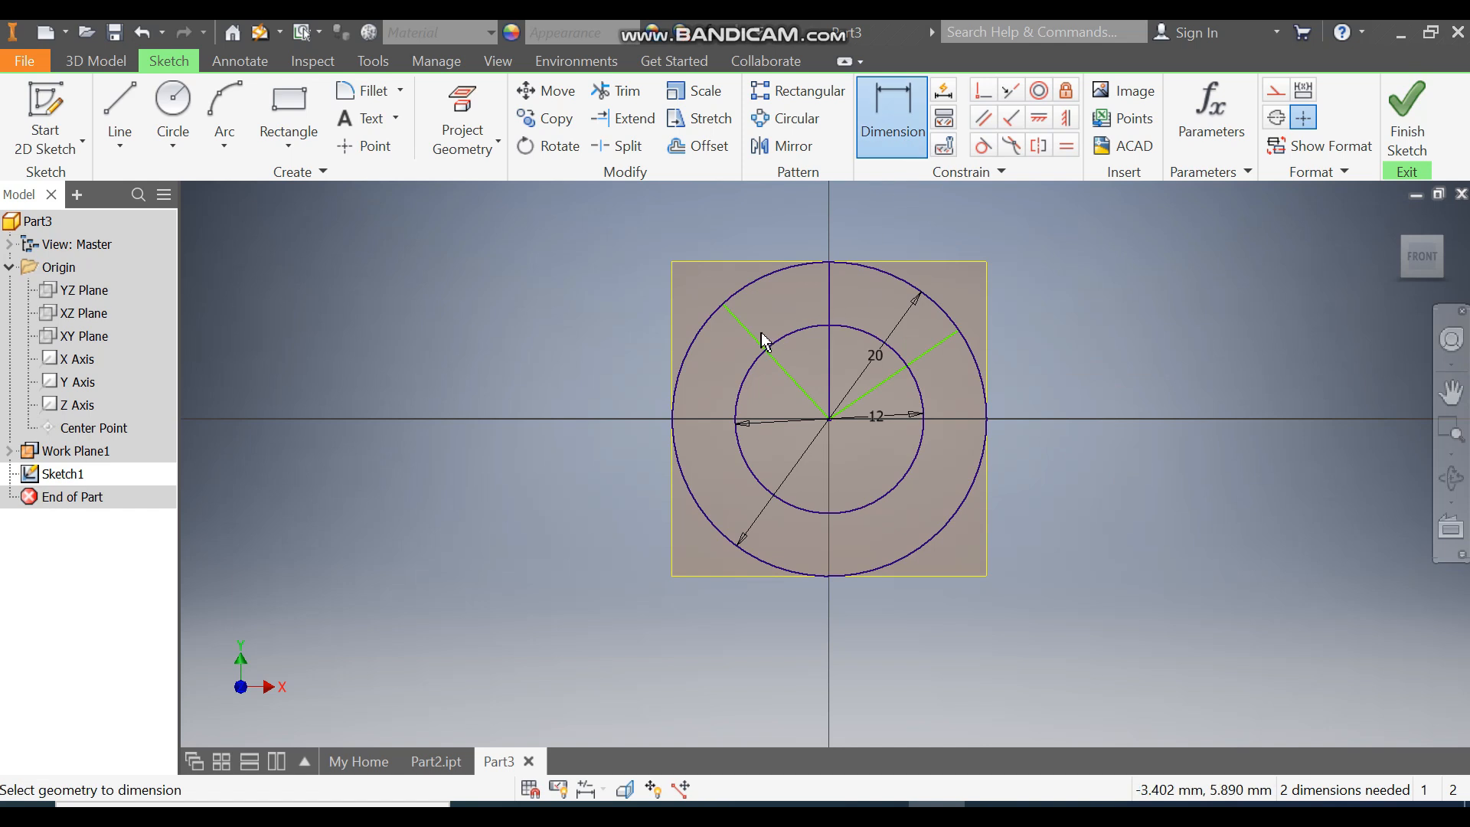
pyautogui.click(772, 331)
pyautogui.click(830, 290)
pyautogui.click(775, 309)
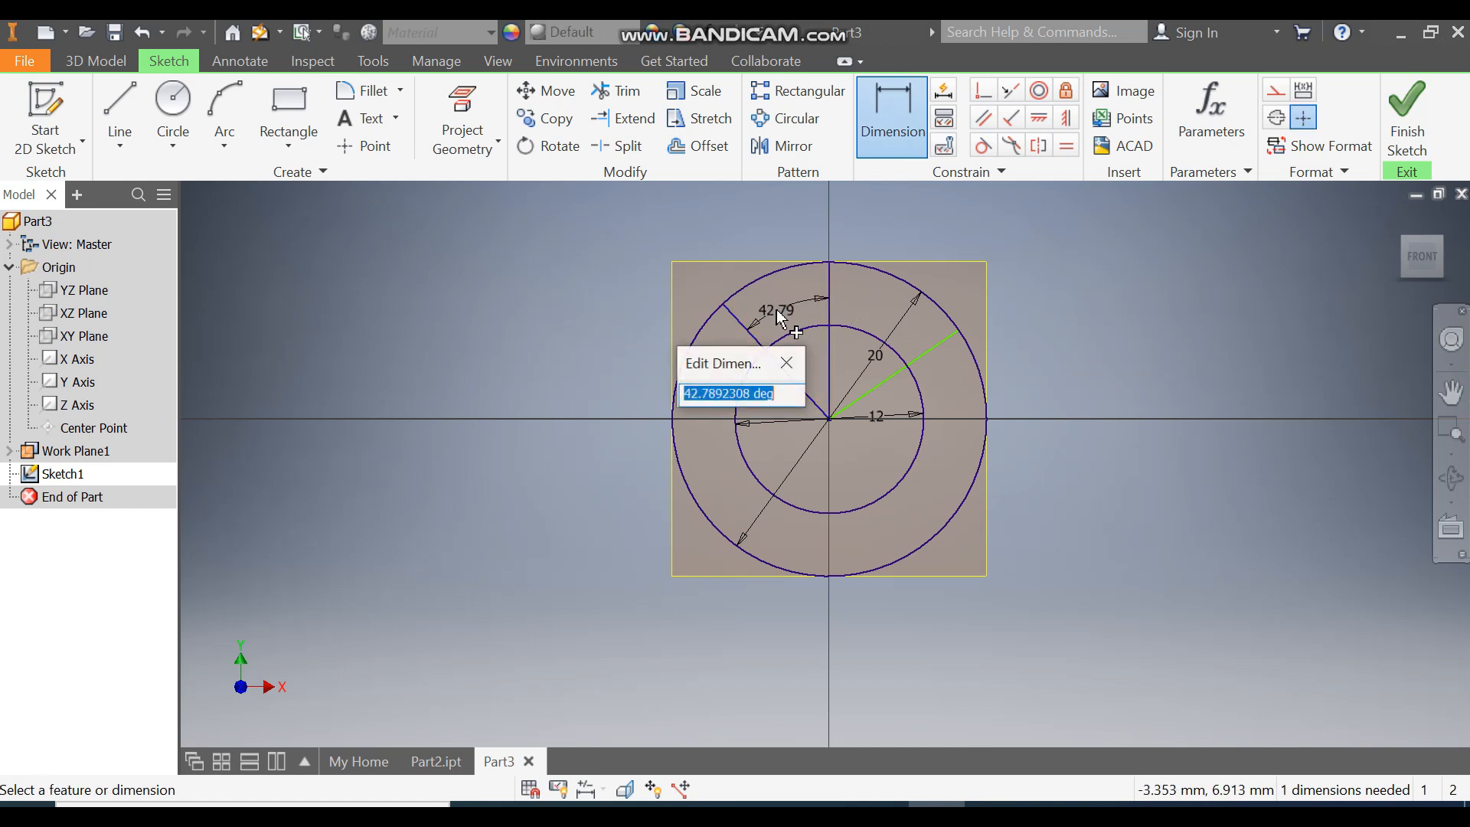
pyautogui.write('45')
pyautogui.press('Return')
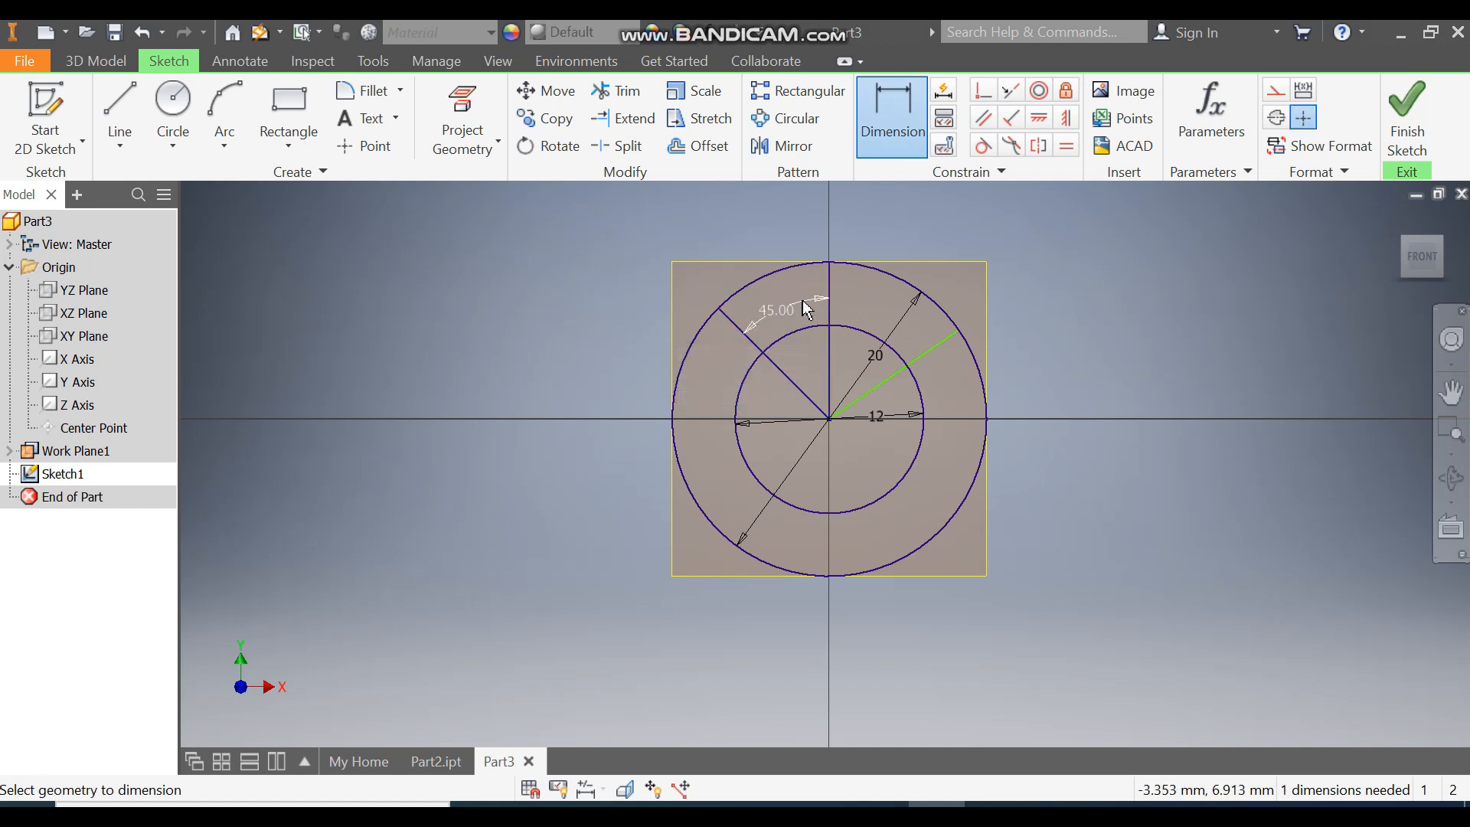
# Step: Dimension the angle between the vertical line and the upper-right line as 50.56°
pyautogui.click(831, 310)
pyautogui.click(931, 346)
pyautogui.click(915, 330)
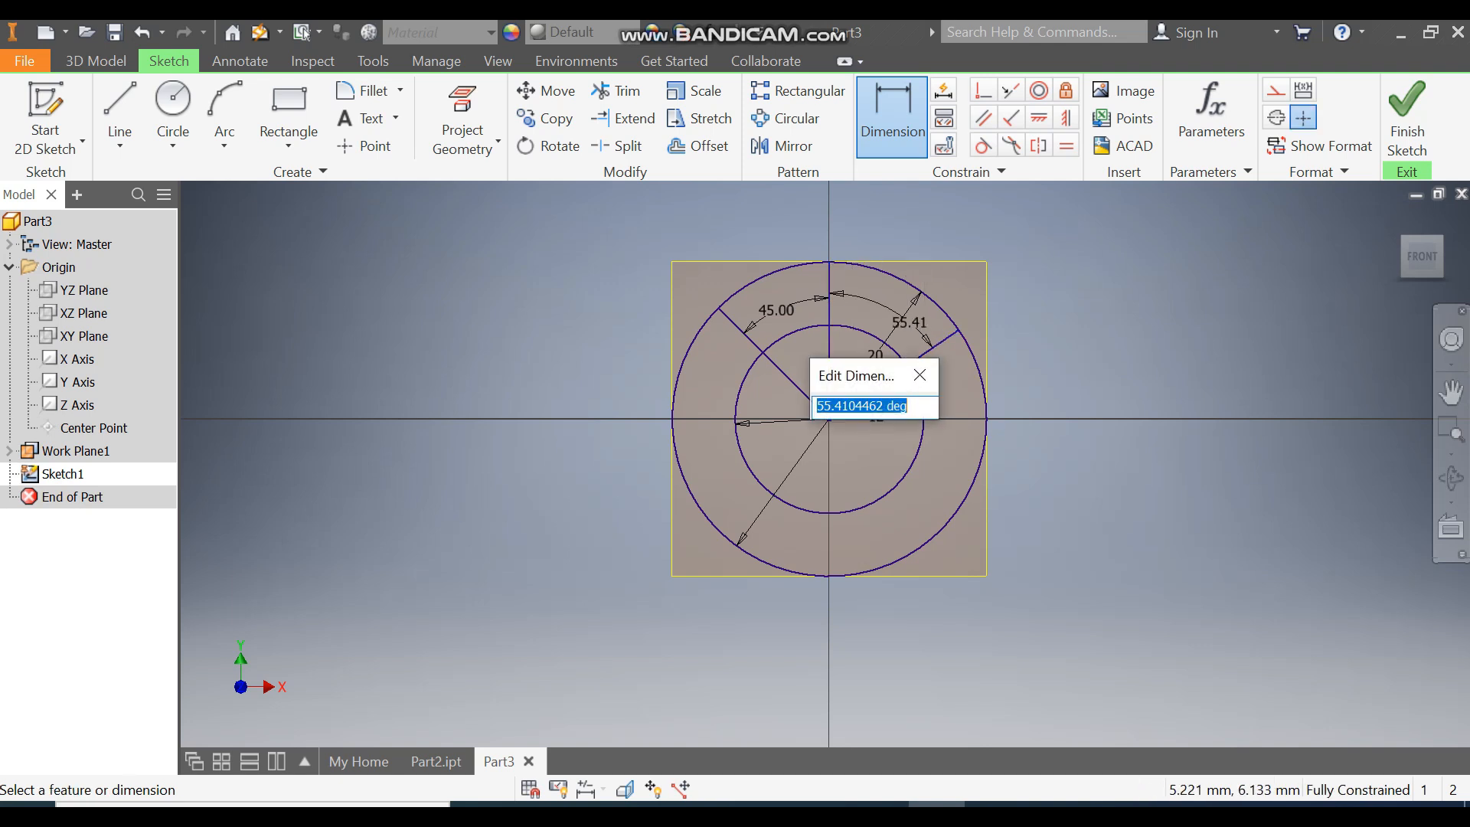
pyautogui.write('50.56')
pyautogui.press('Return')
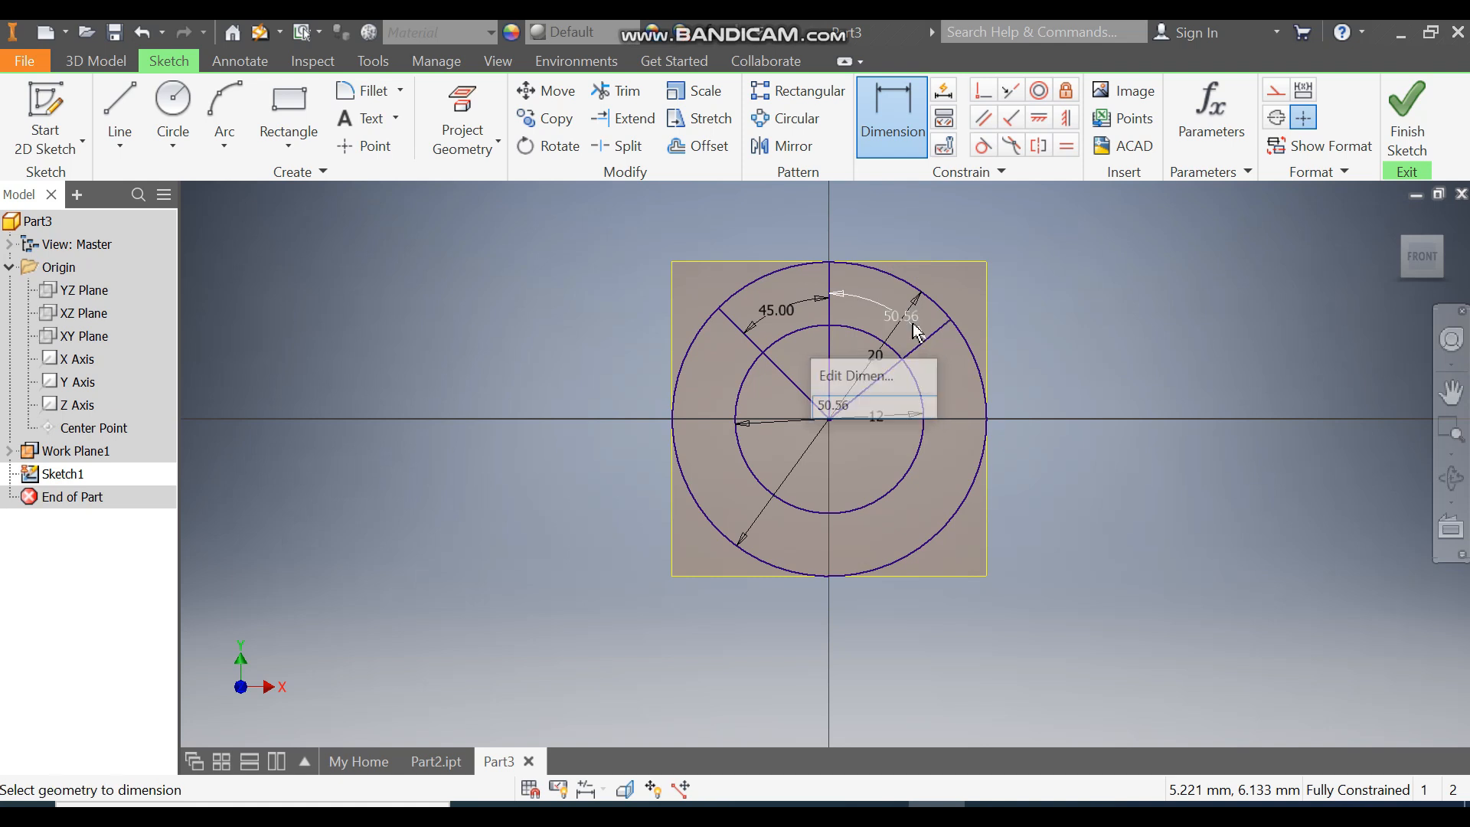
pyautogui.press('Escape')
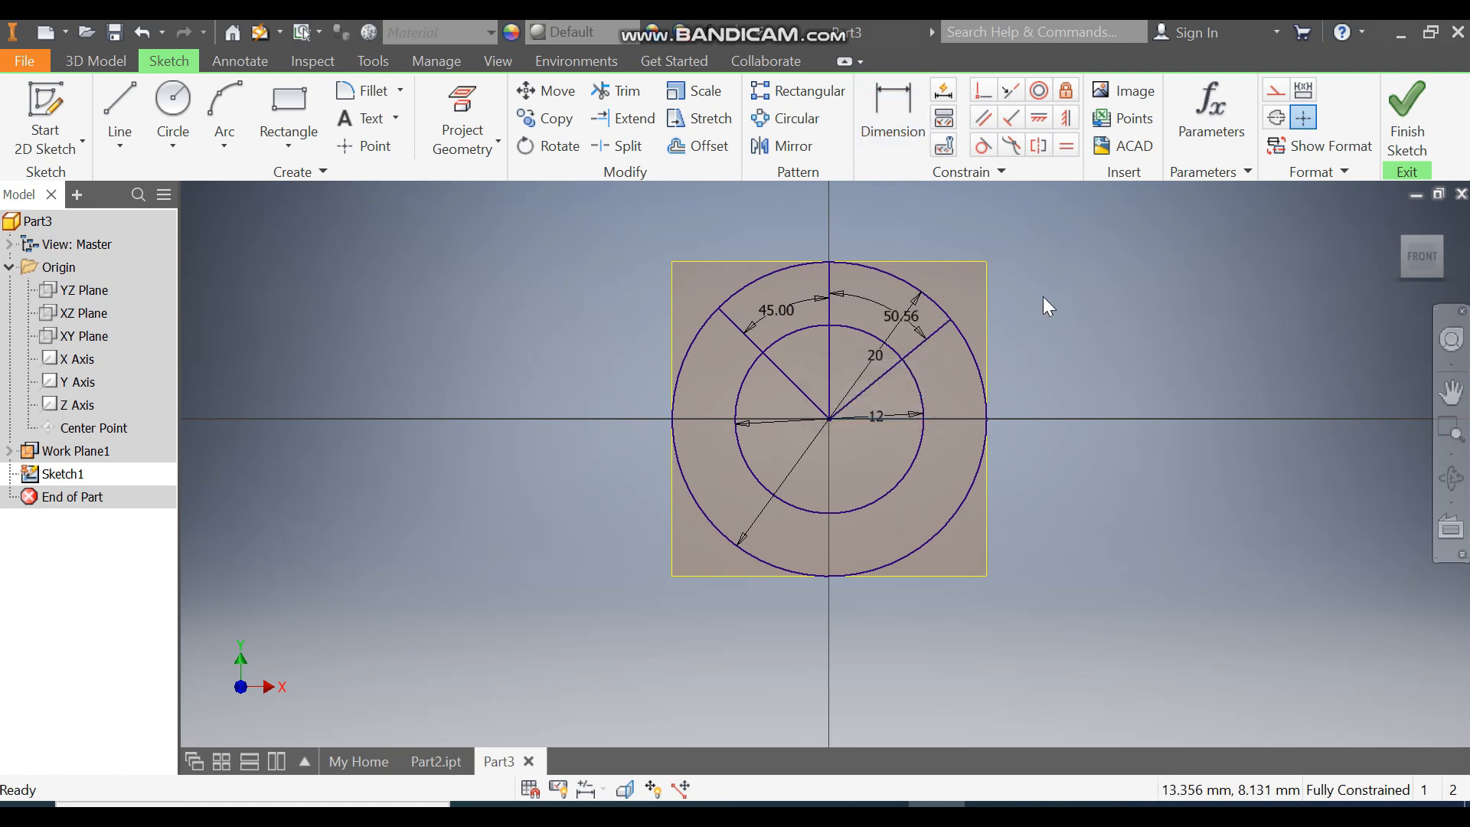
# Step: Draw two more lines from the centre down-left and down-right to the outer circle
pyautogui.click(105, 106)
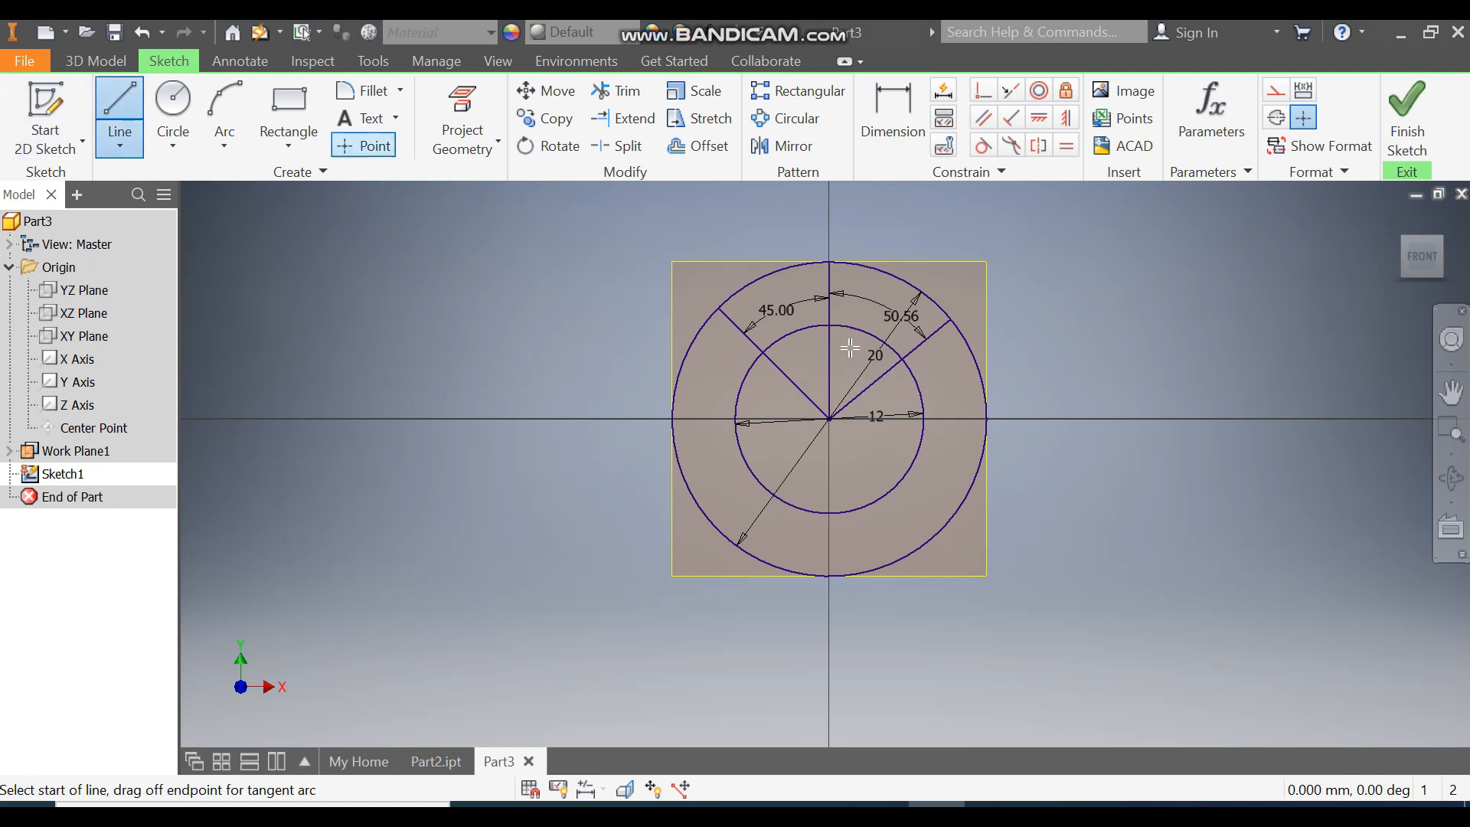
pyautogui.click(829, 419)
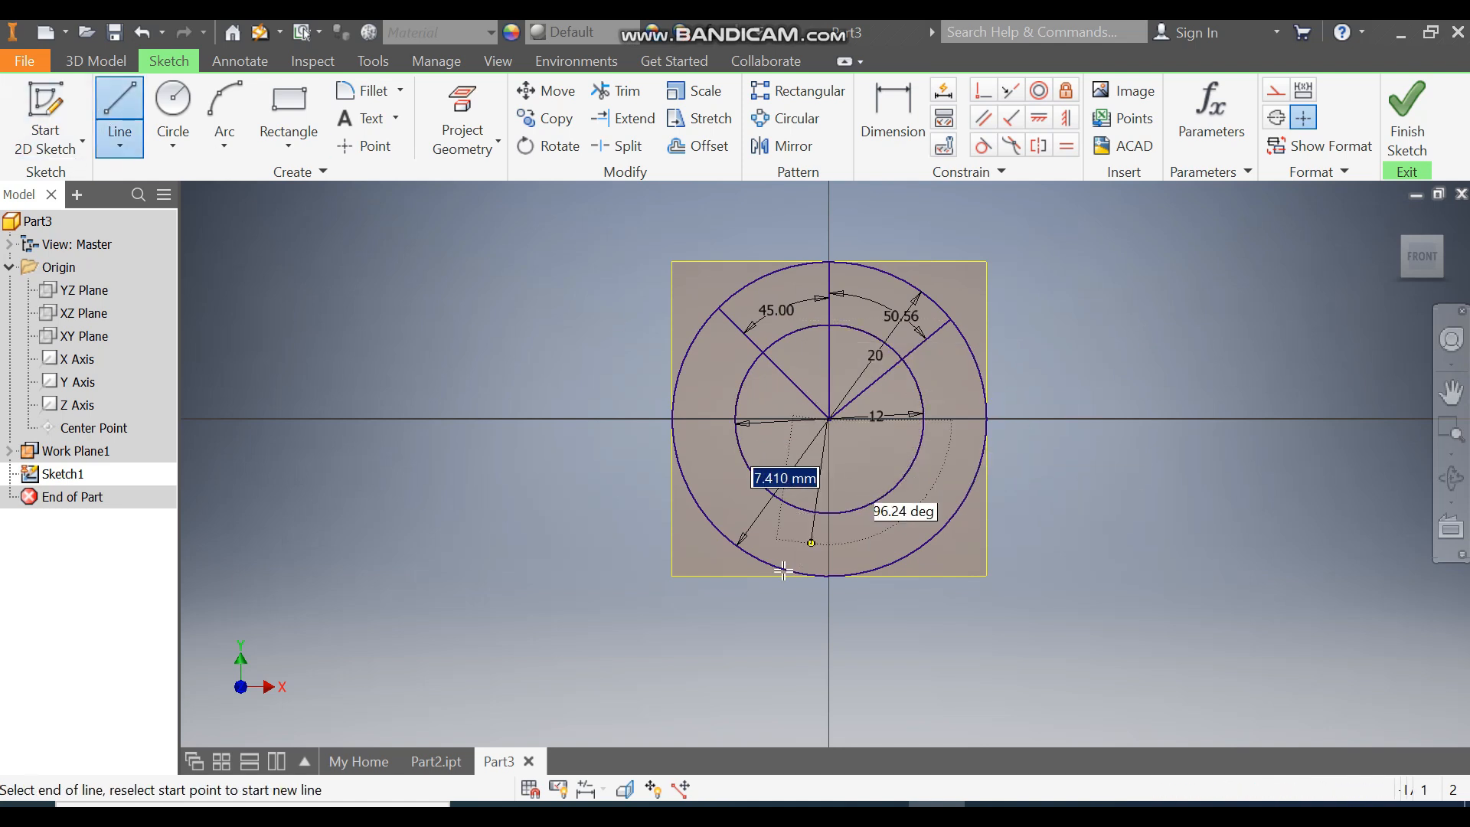
pyautogui.doubleClick(726, 538)
pyautogui.click(829, 418)
pyautogui.doubleClick(931, 538)
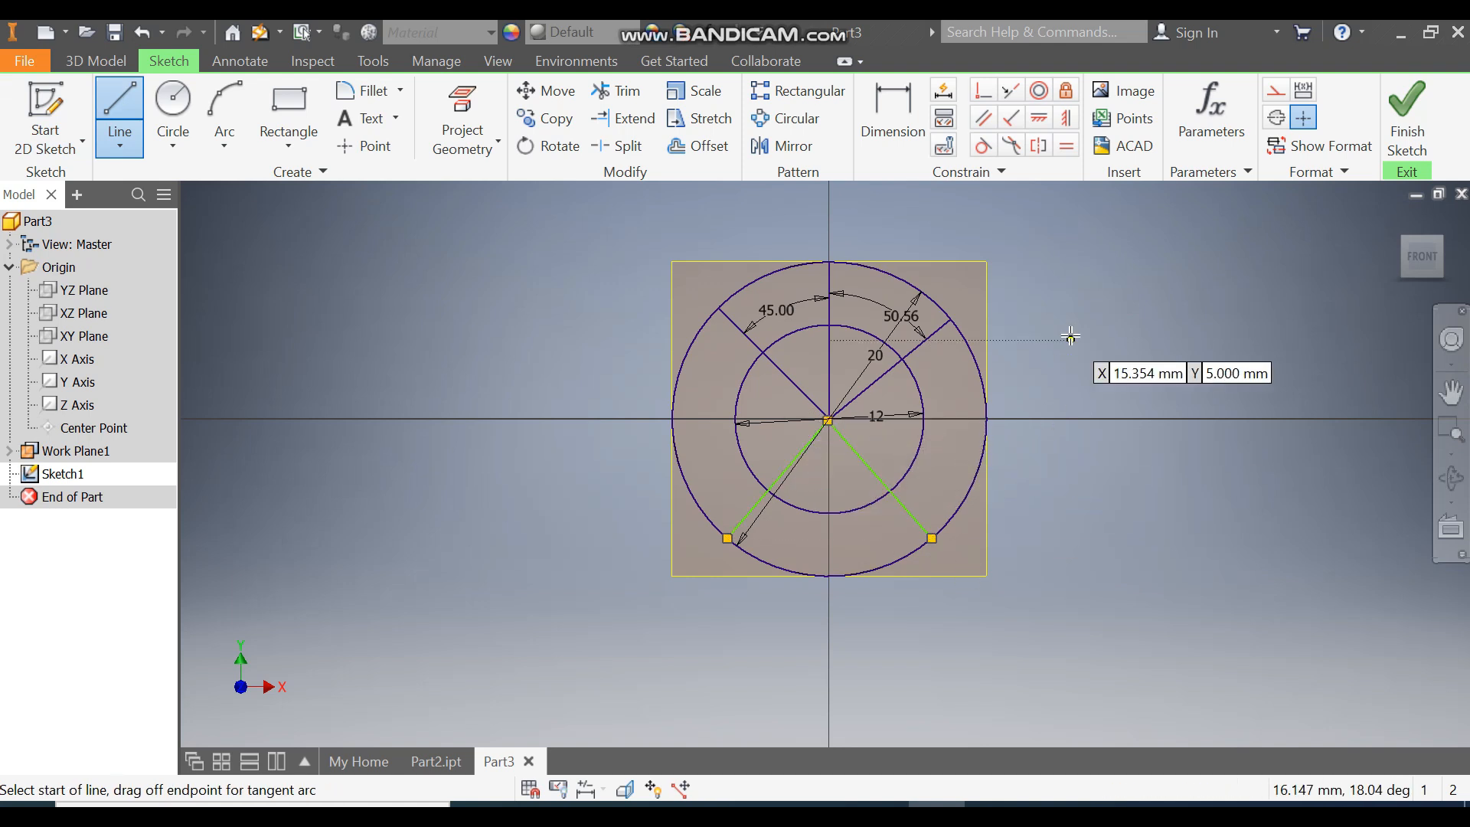
# Step: Make each lower line parallel to the opposite upper angled line
pyautogui.click(983, 117)
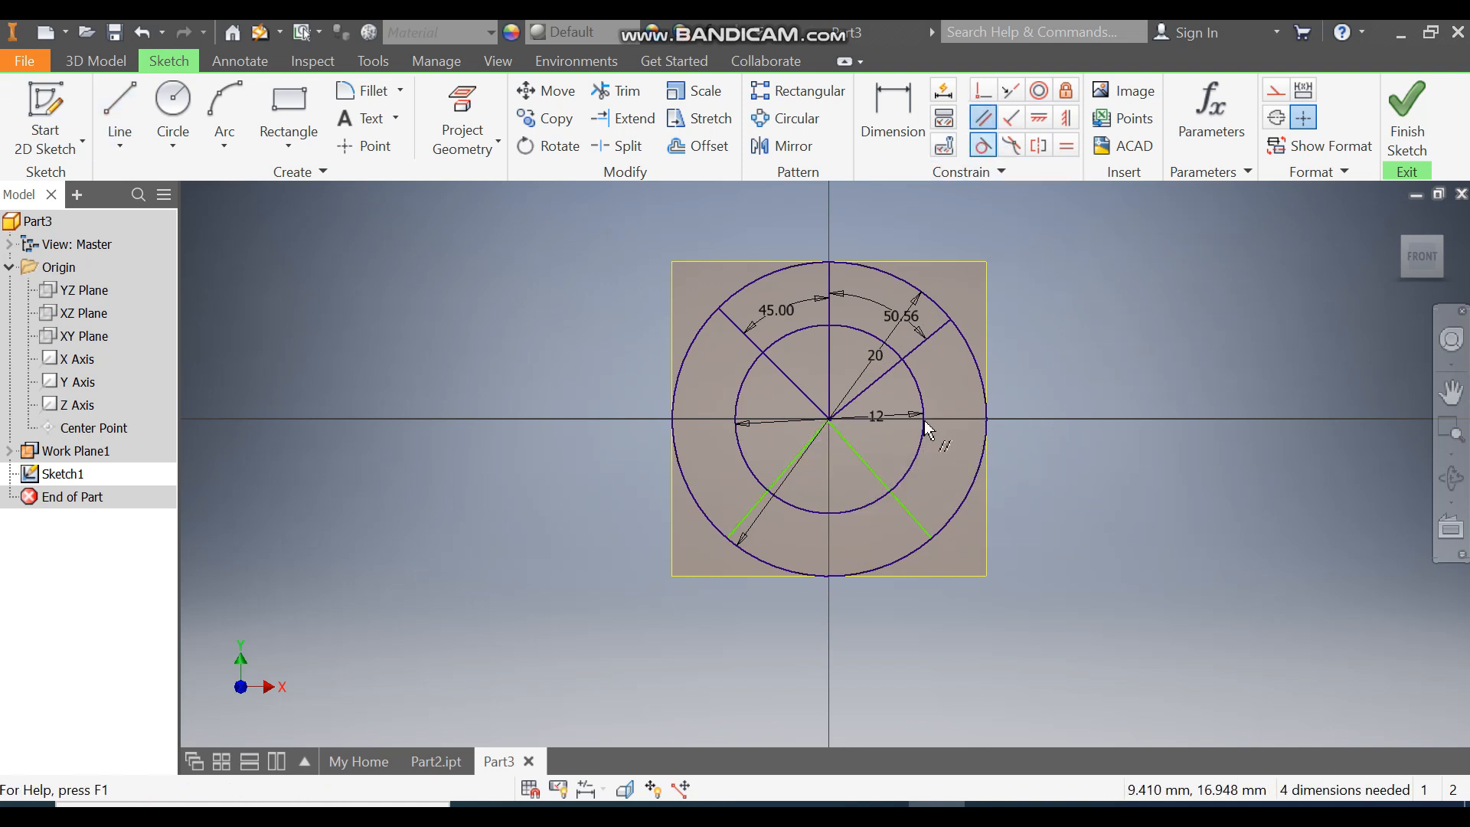
pyautogui.click(871, 478)
pyautogui.click(806, 397)
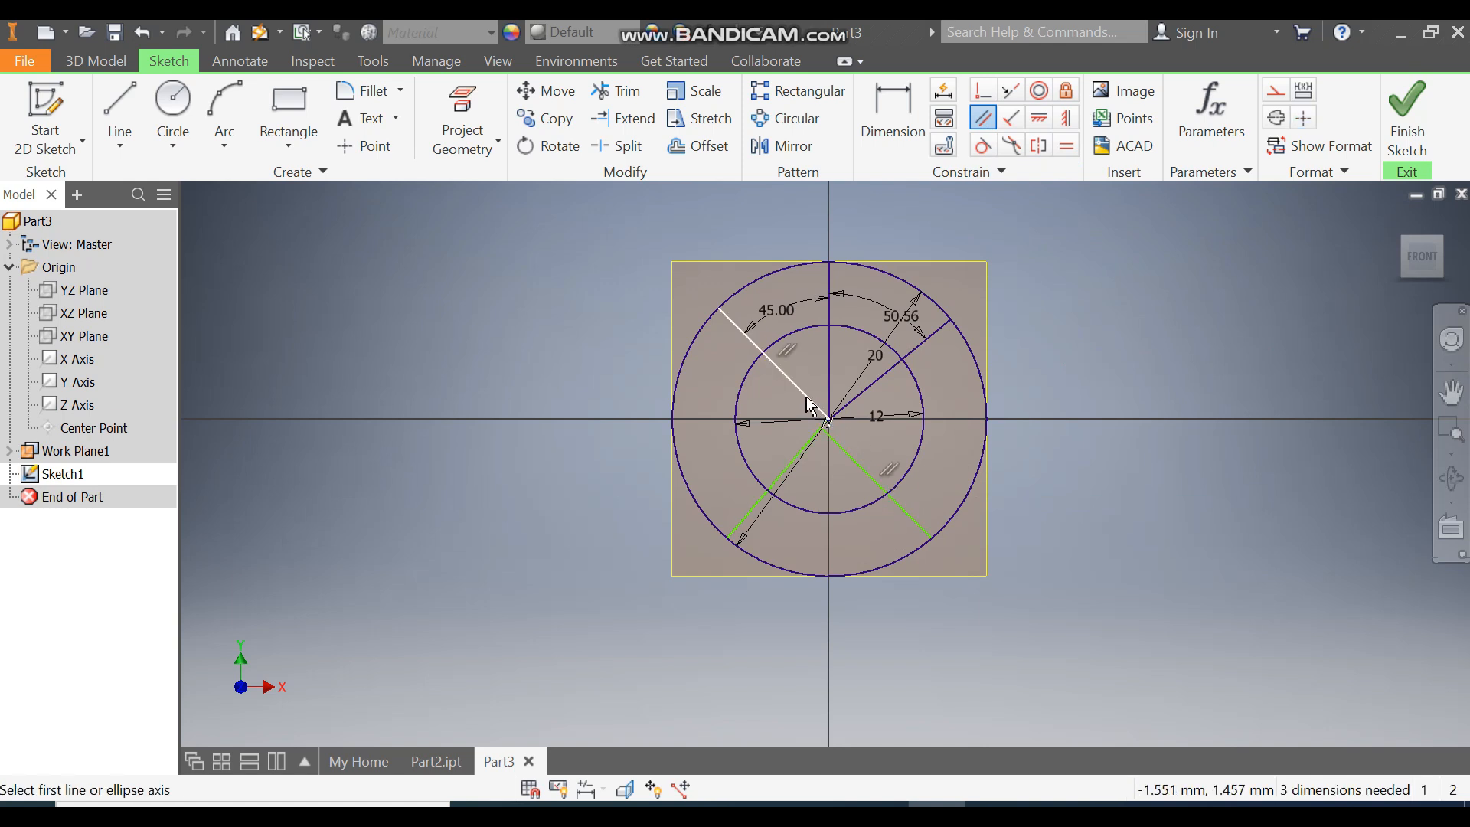
pyautogui.click(777, 481)
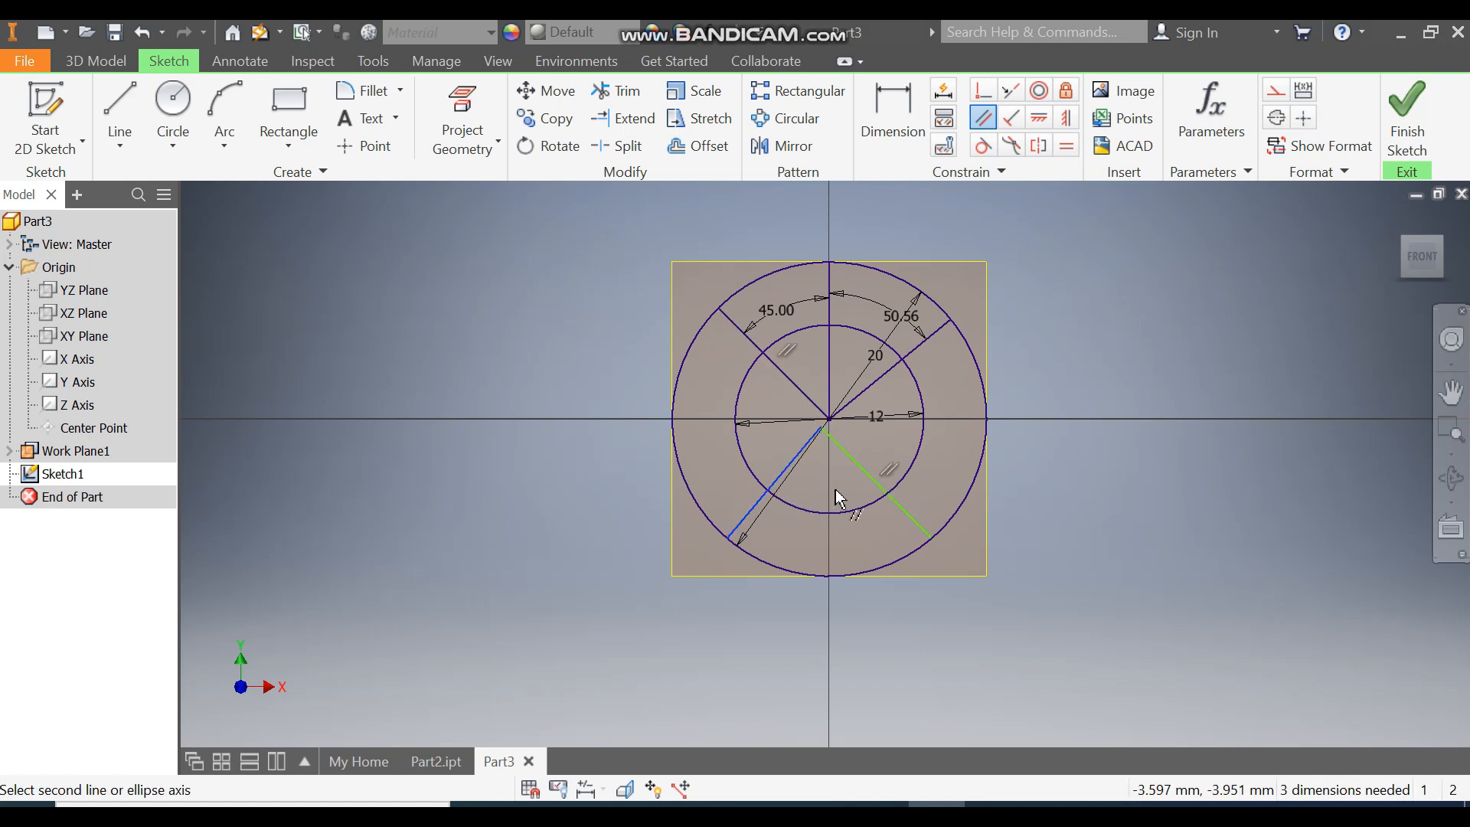
pyautogui.click(862, 393)
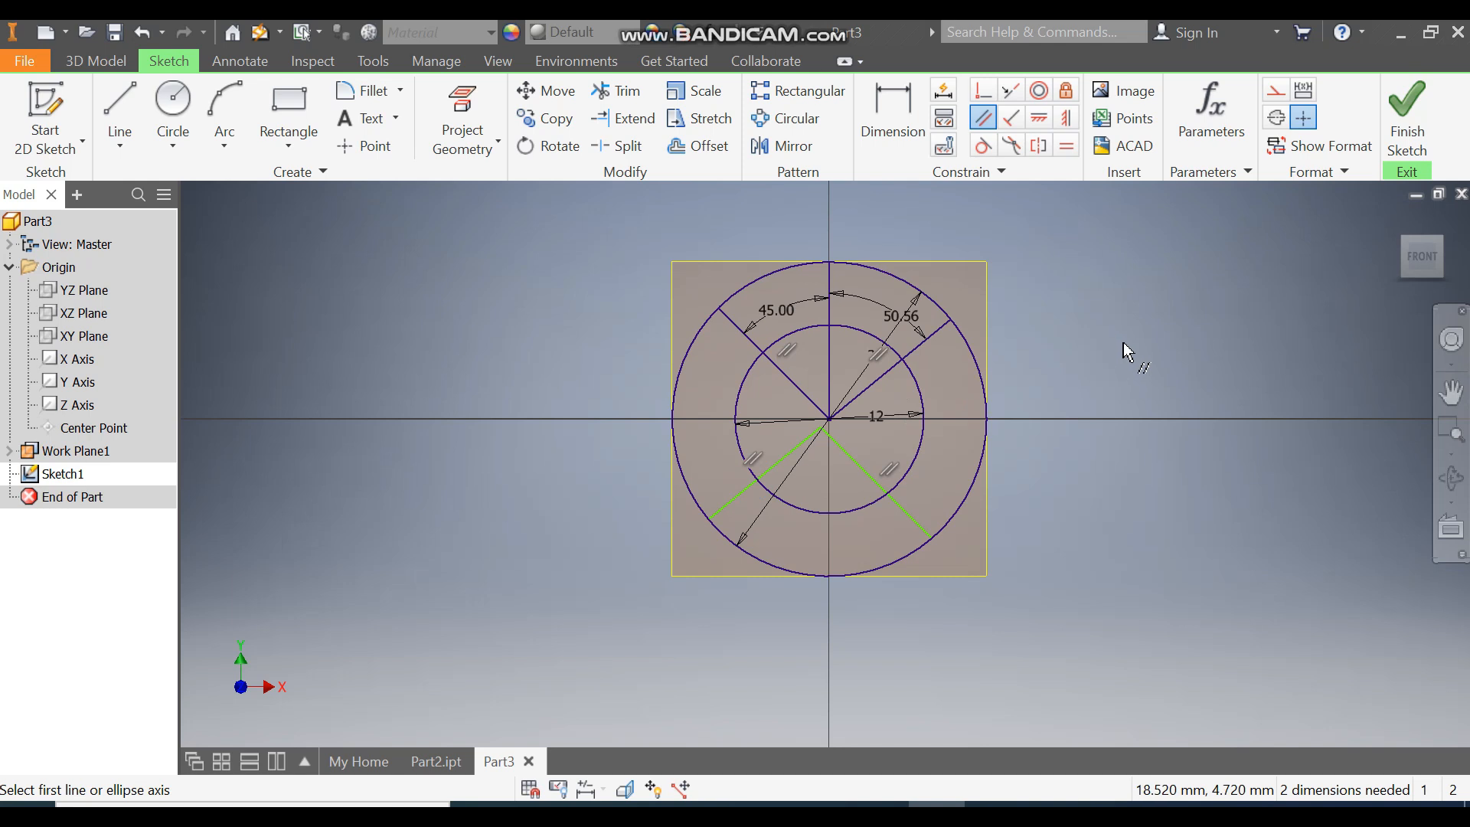
# Step: Constrain the lower lines' inner endpoints coincident with the sketch centre point
pyautogui.click(983, 91)
pyautogui.scroll(3, 846, 435)
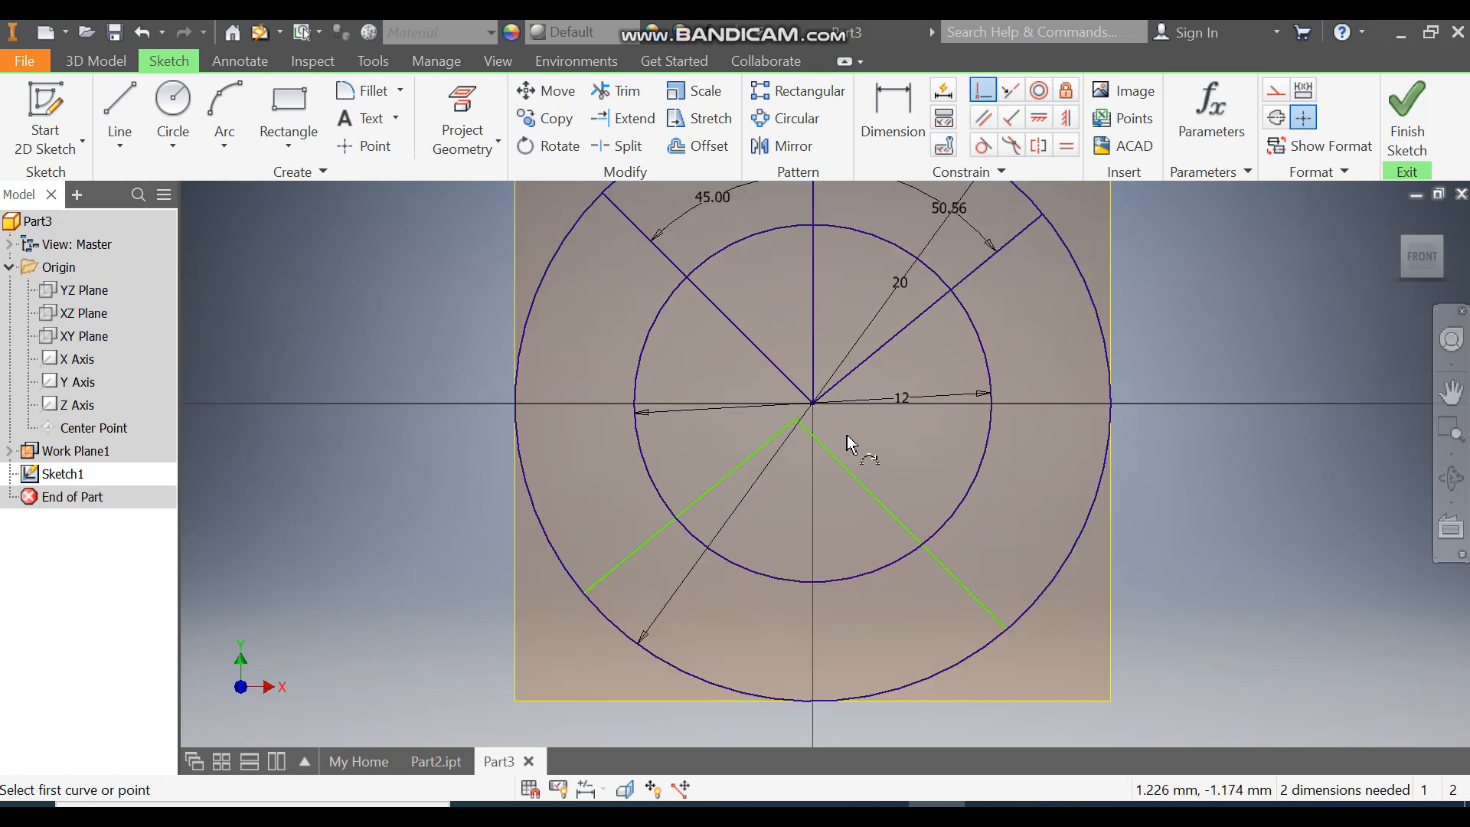
pyautogui.click(811, 404)
pyautogui.click(802, 418)
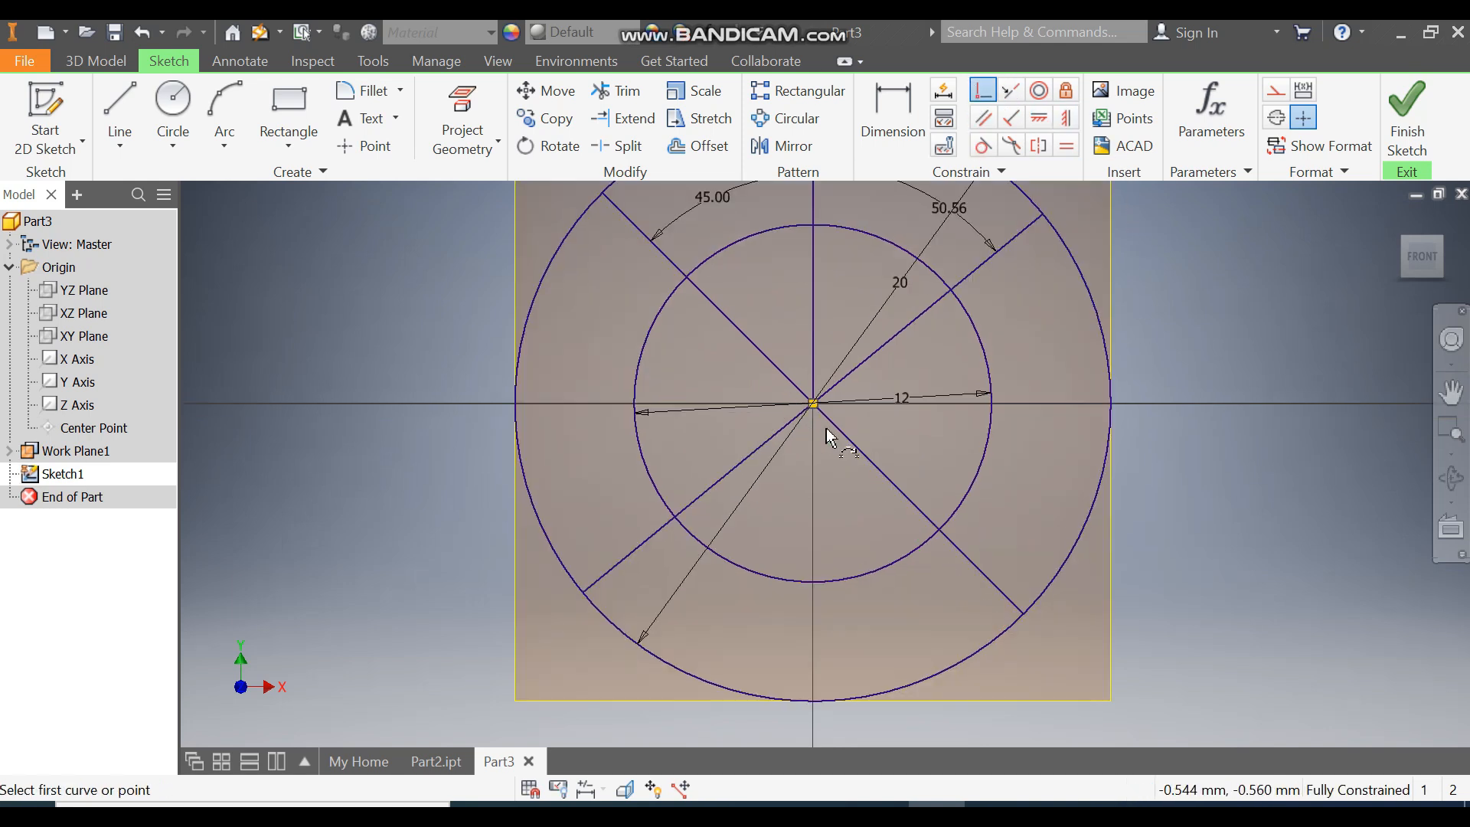
pyautogui.moveTo(946, 346); pyautogui.dragTo(963, 428, button='middle')
pyautogui.scroll(-2, 963, 428)
pyautogui.scroll(1, 966, 427)
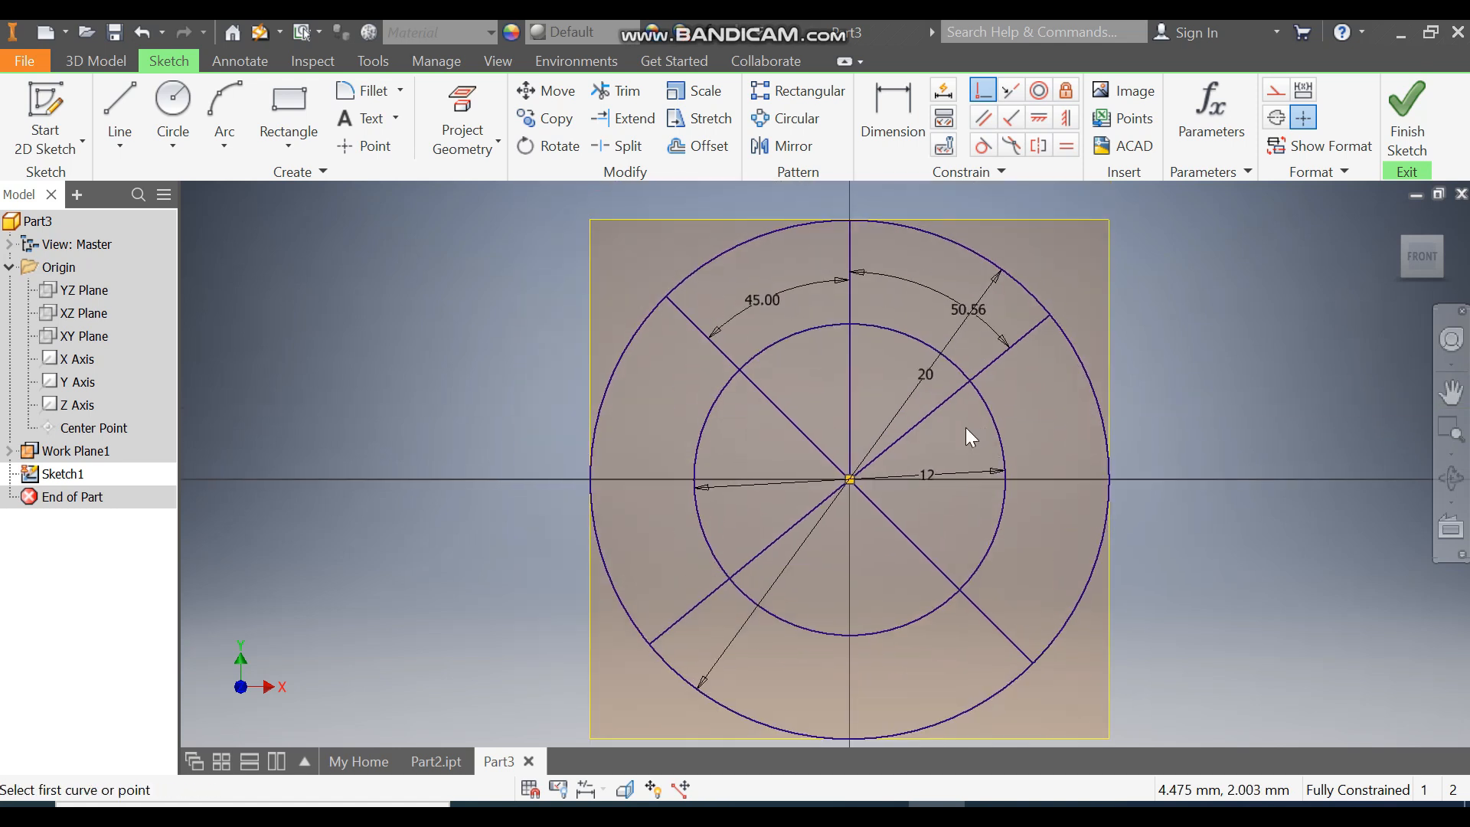
pyautogui.press('Escape')
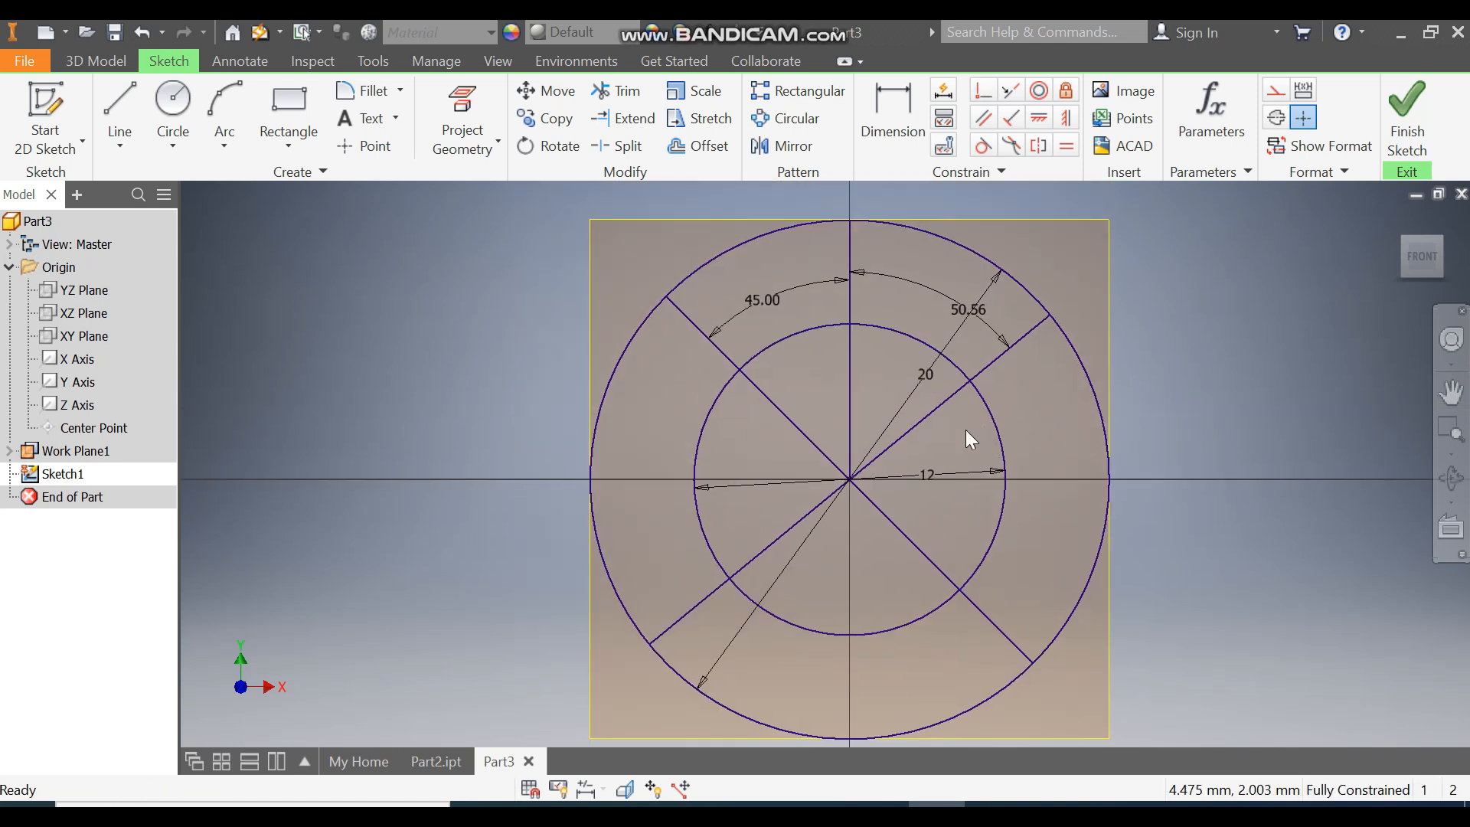
# Step: Trim away the inner portions of the four radial lines inside the inner circle
pyautogui.click(617, 90)
pyautogui.click(768, 401)
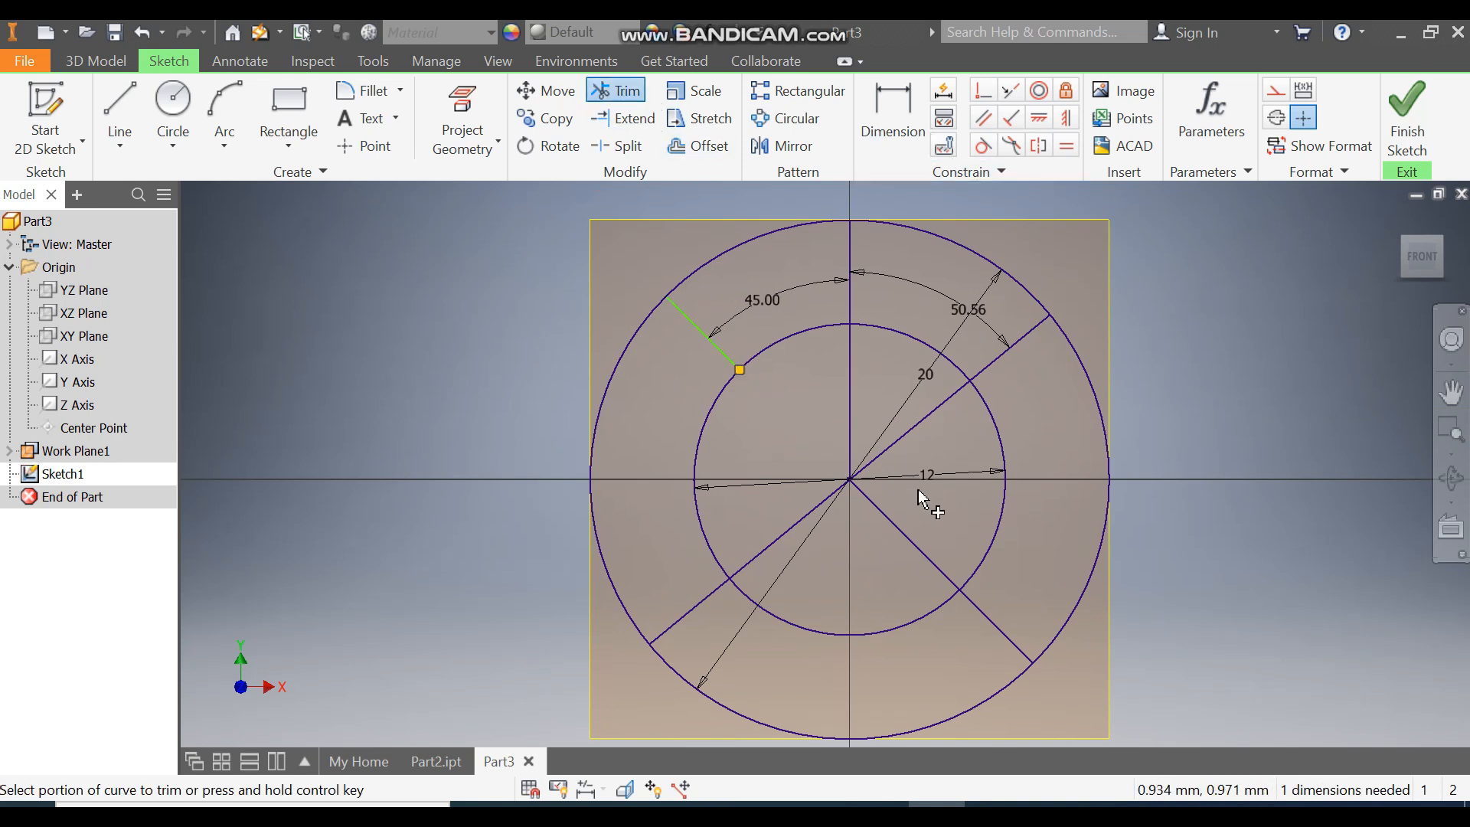
pyautogui.click(891, 518)
pyautogui.click(907, 435)
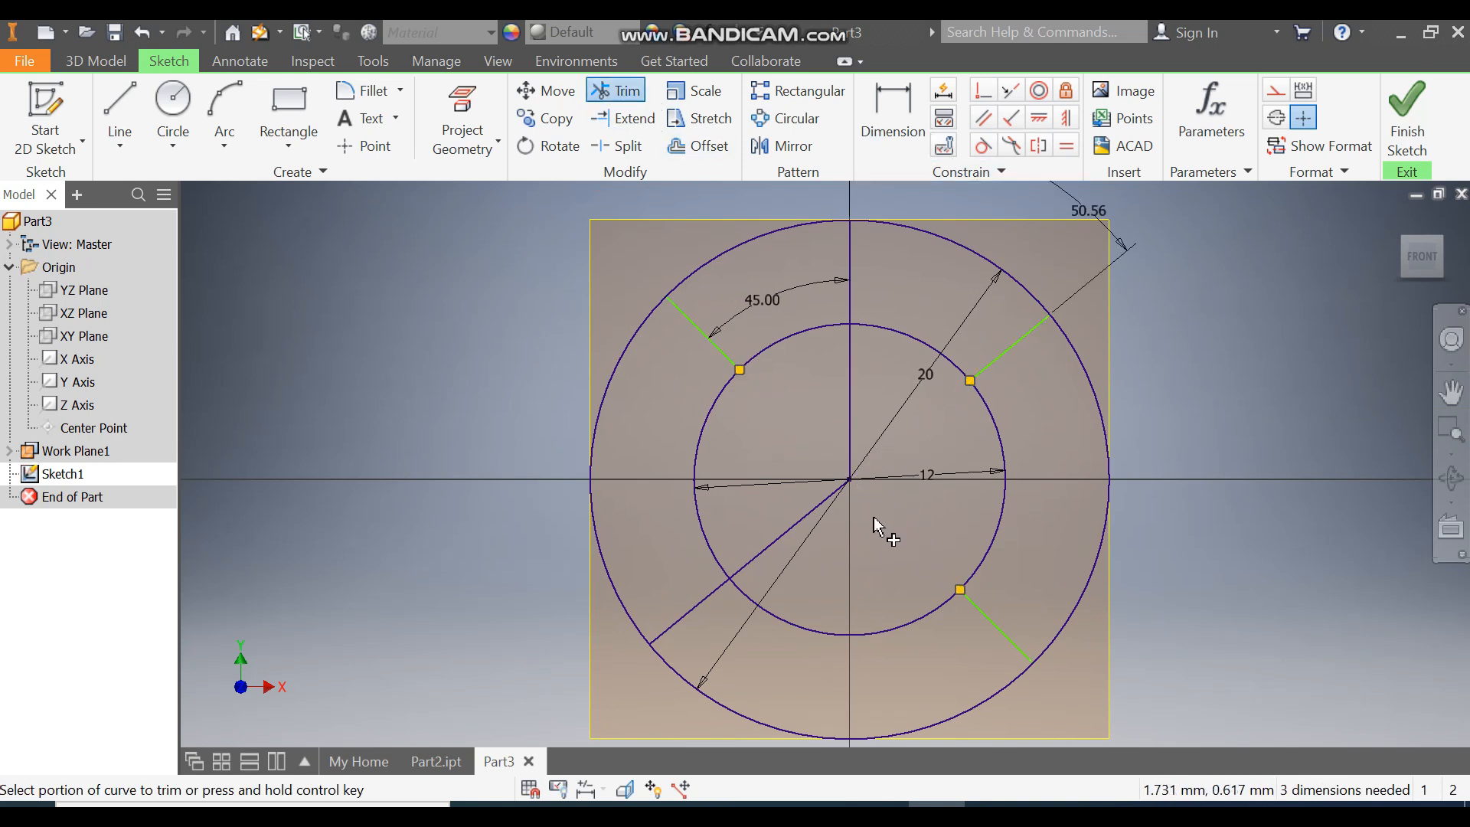
pyautogui.click(799, 522)
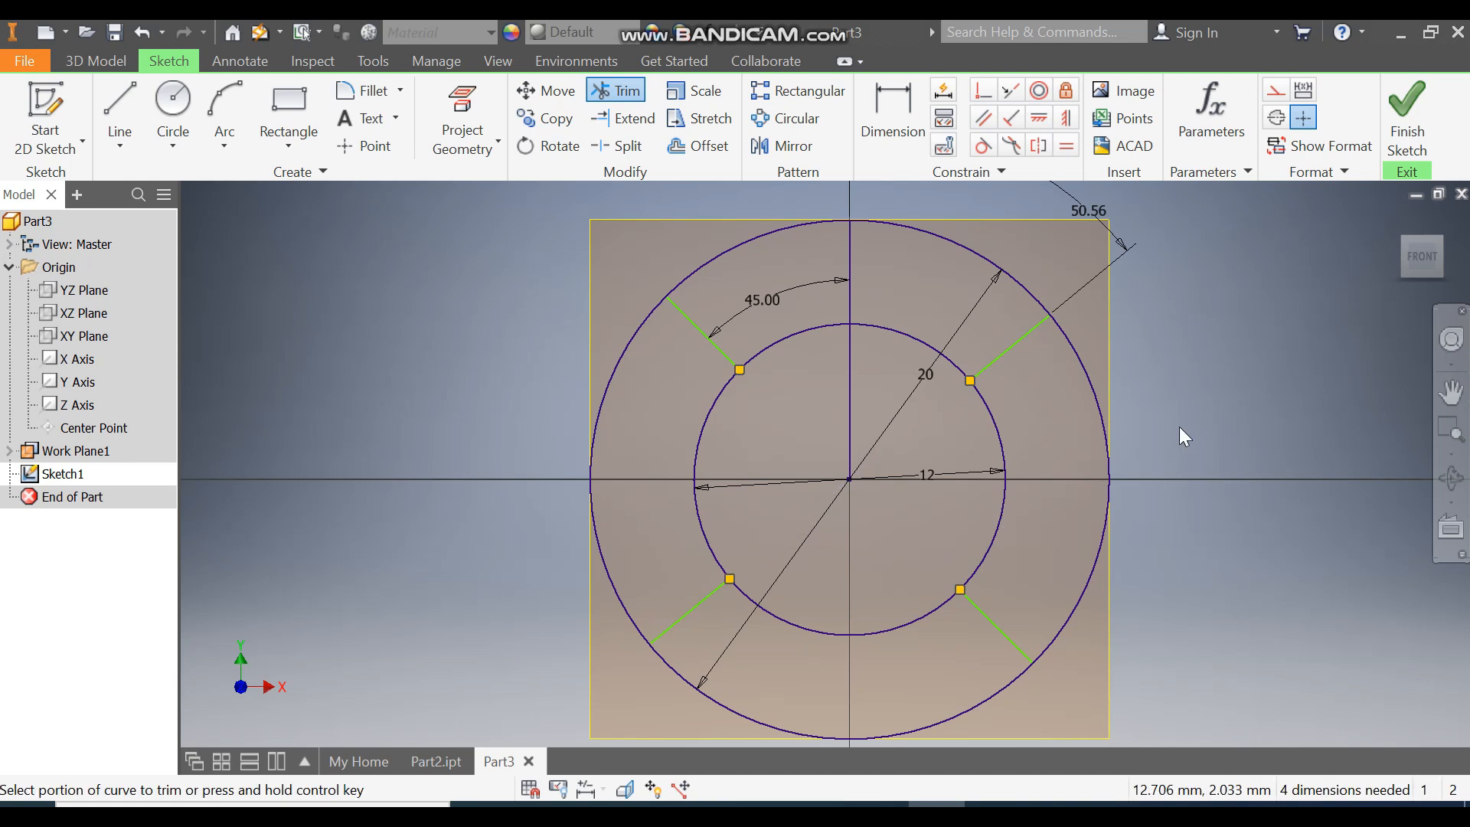
pyautogui.press('Escape')
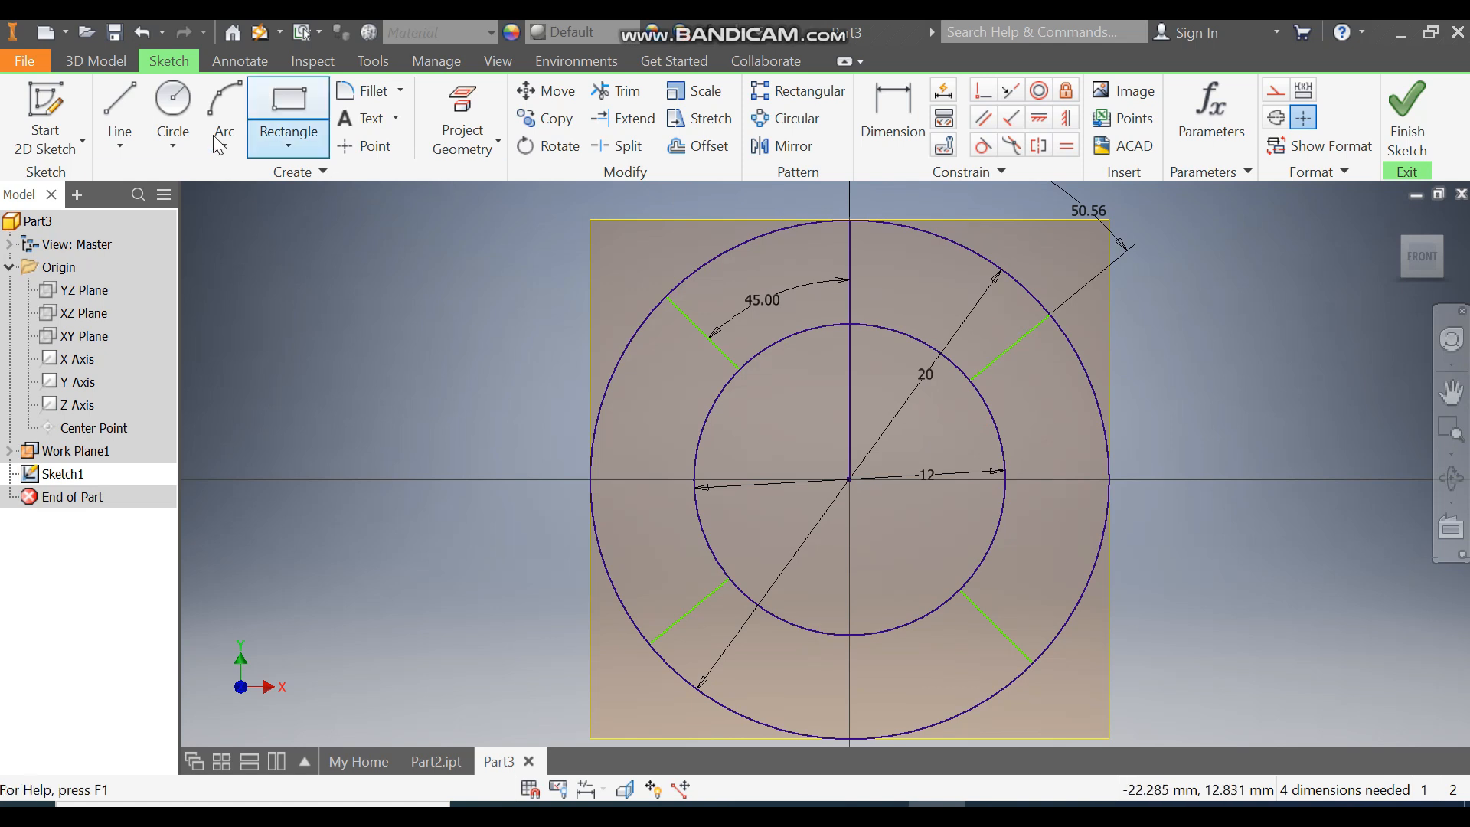
# Step: Draw four construction lines from the sketch centre to the inner endpoints of the radial segments
pyautogui.click(122, 102)
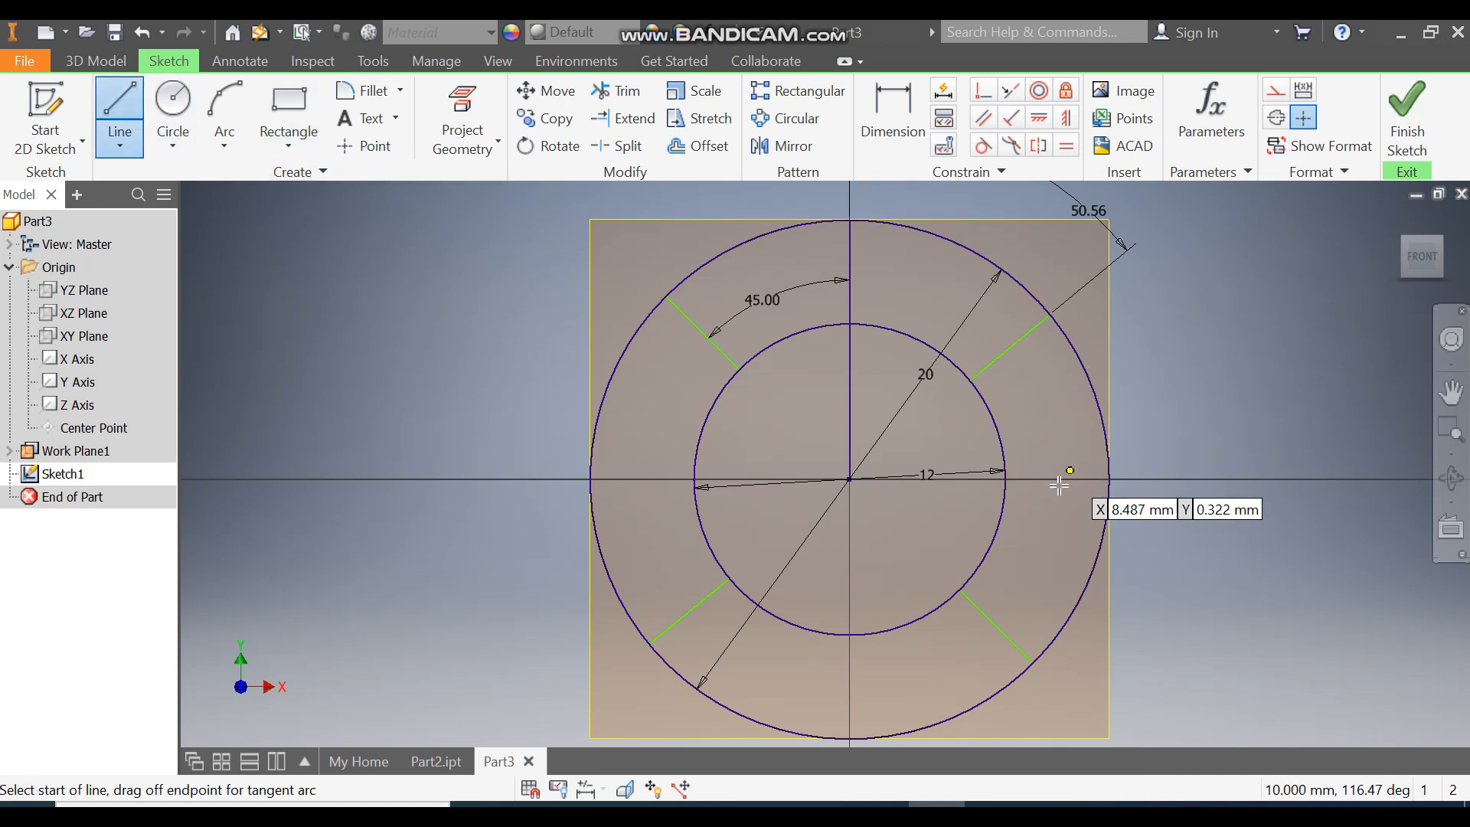
pyautogui.click(1275, 95)
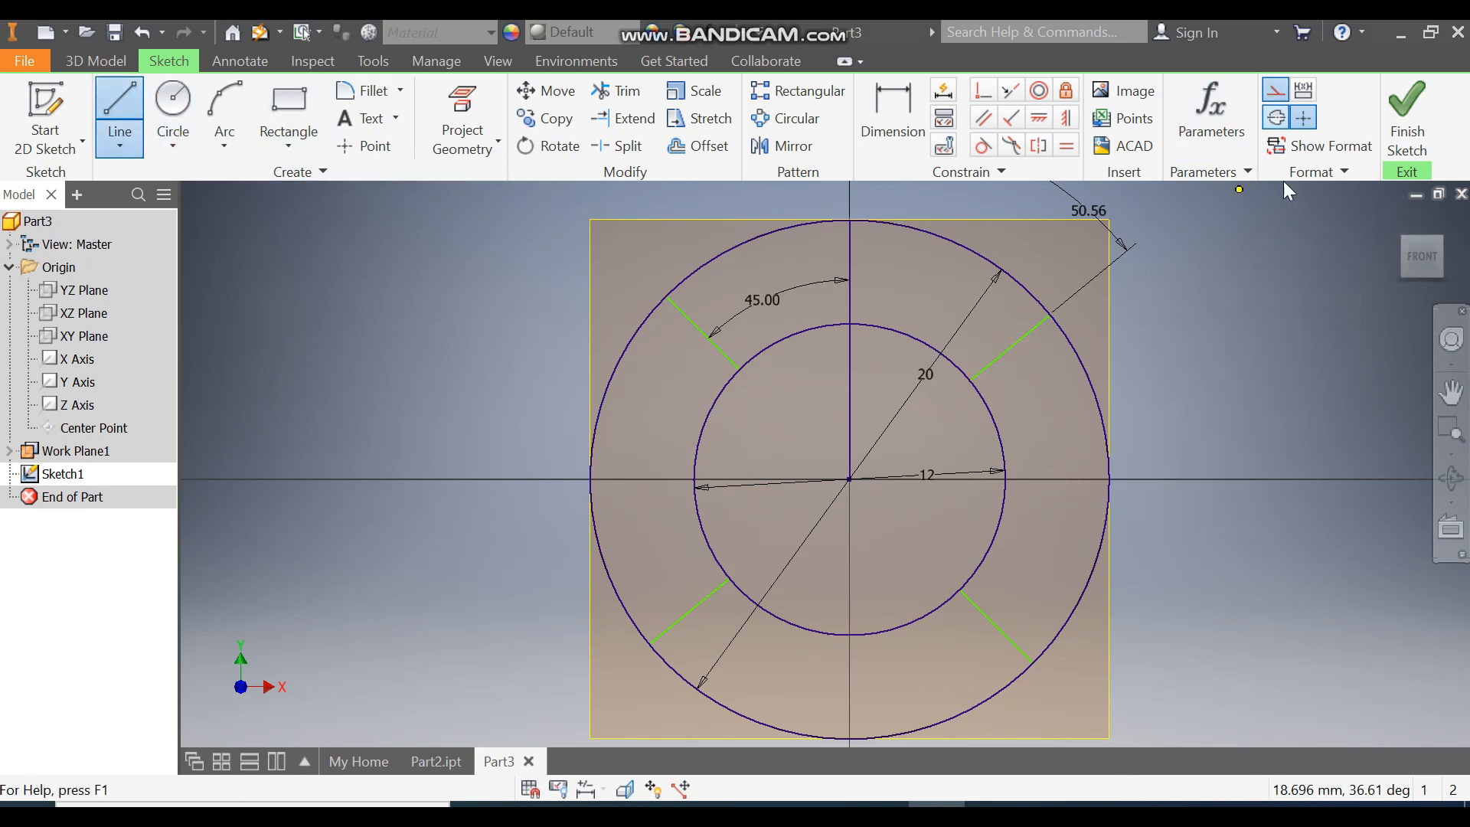
pyautogui.click(744, 370)
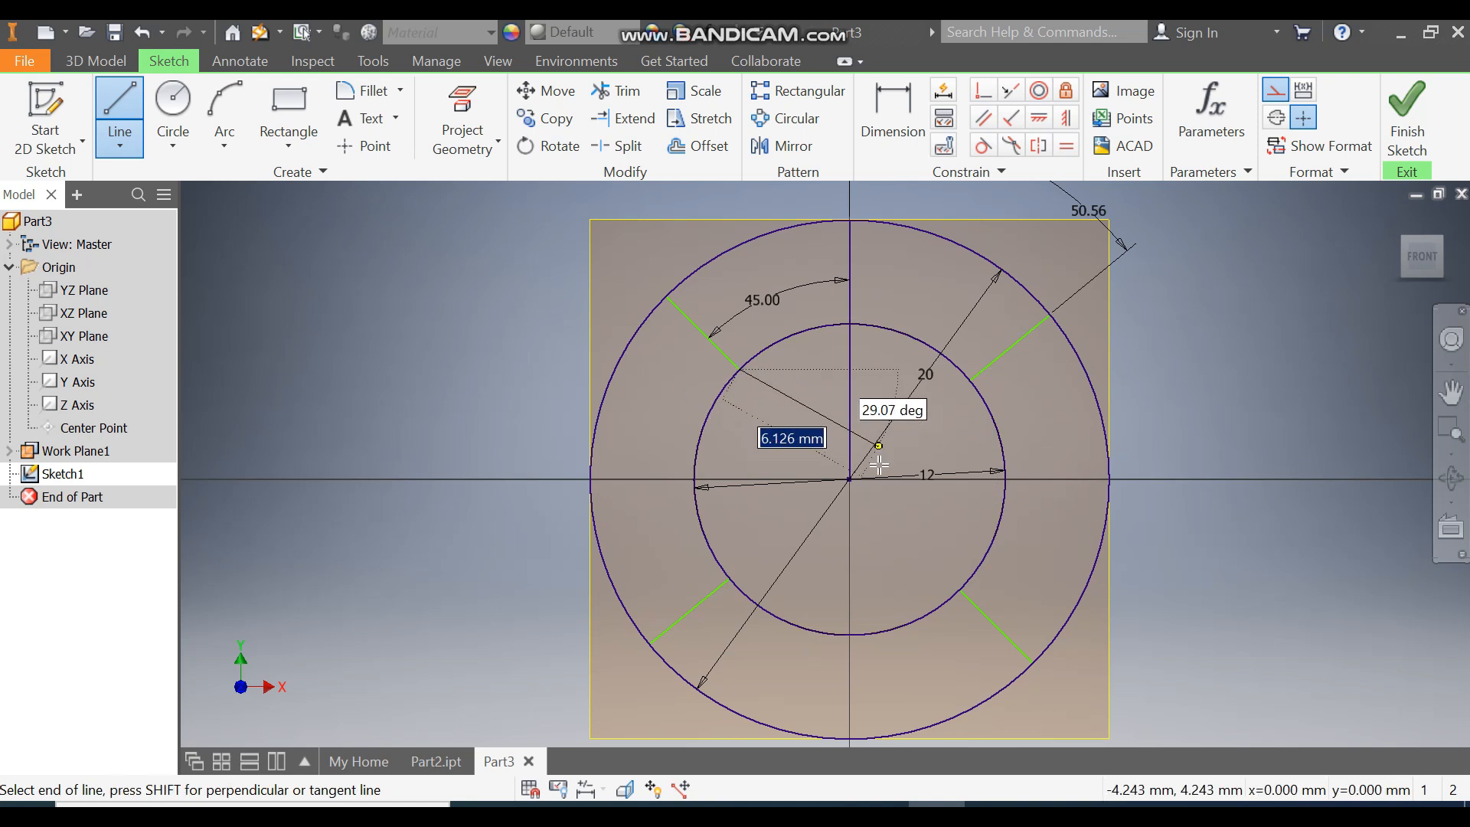
pyautogui.doubleClick(849, 479)
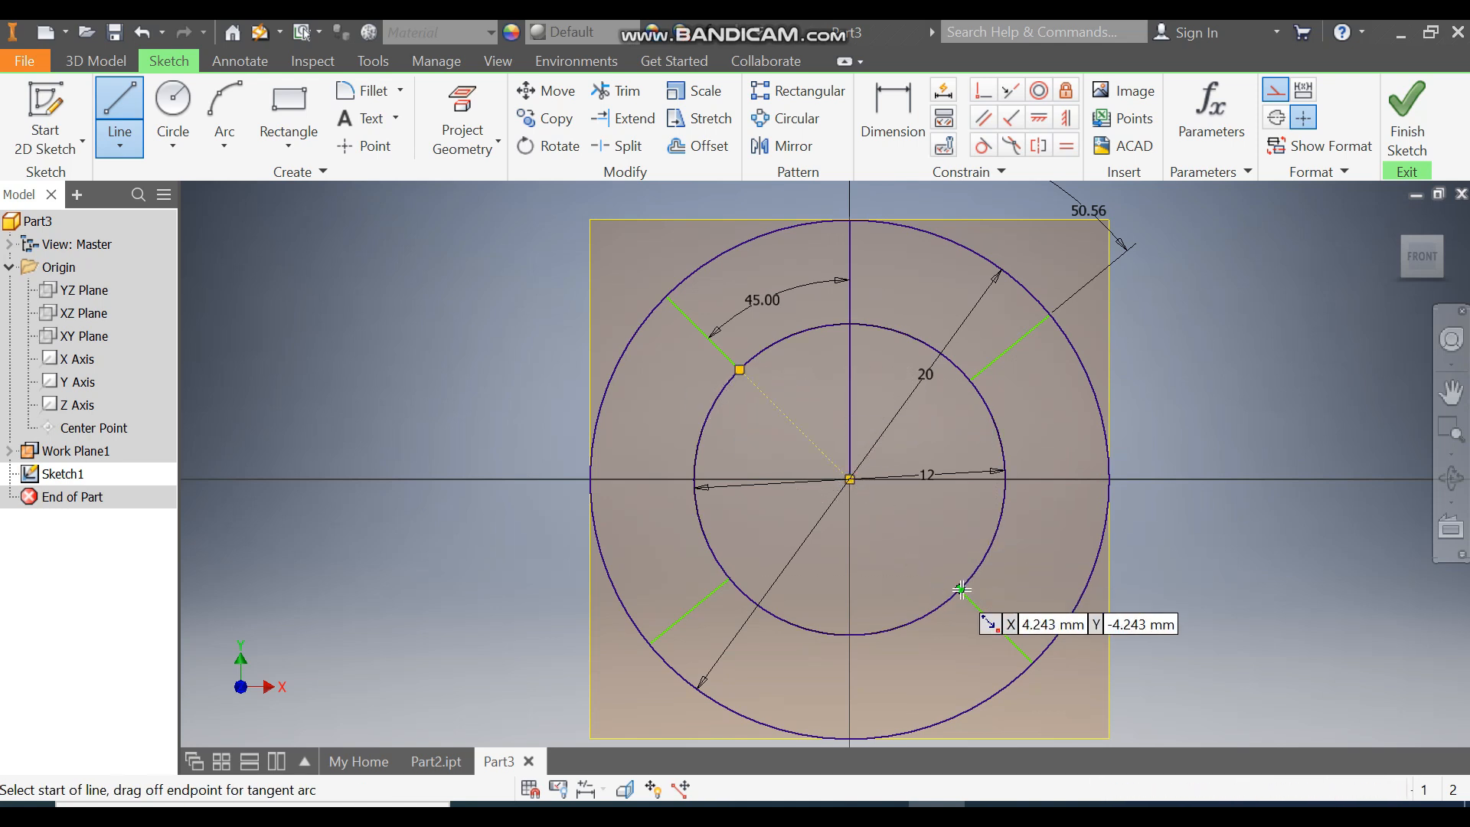
pyautogui.click(850, 479)
pyautogui.click(849, 480)
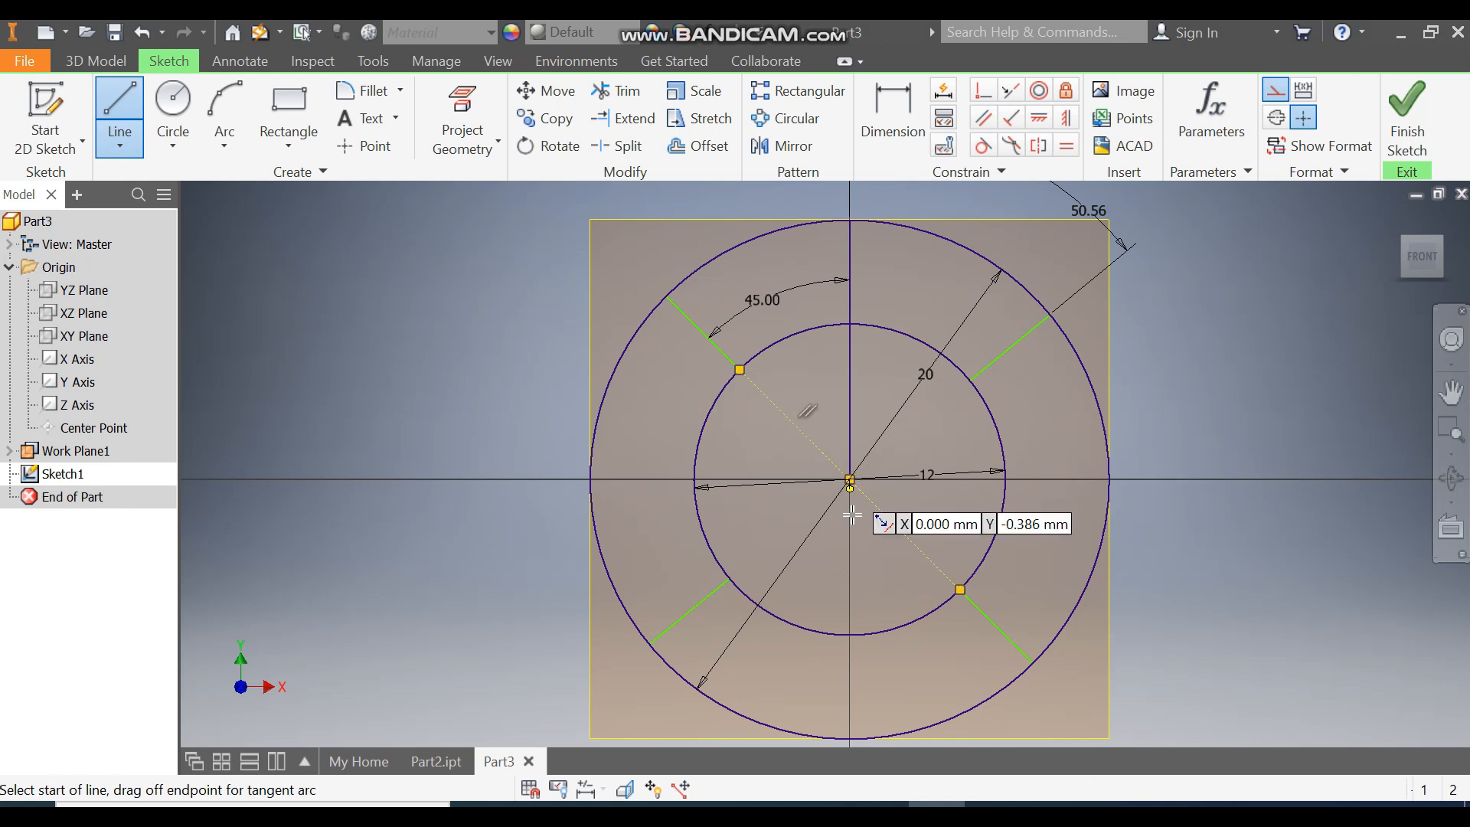
pyautogui.click(970, 380)
pyautogui.doubleClick(849, 479)
pyautogui.click(850, 479)
pyautogui.doubleClick(730, 579)
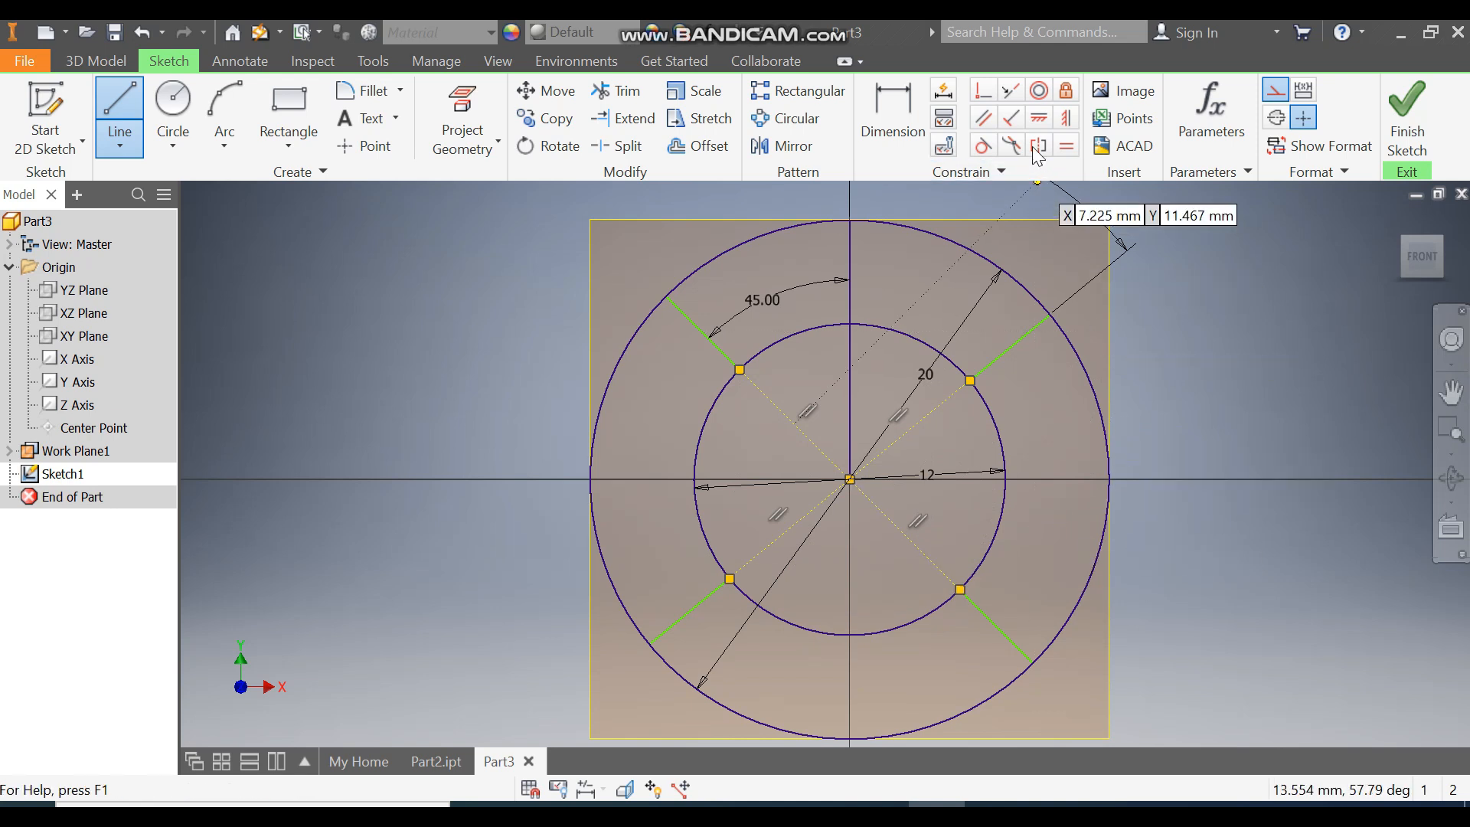
# Step: Make each construction line parallel to the radial segment it meets
pyautogui.click(984, 120)
pyautogui.click(723, 354)
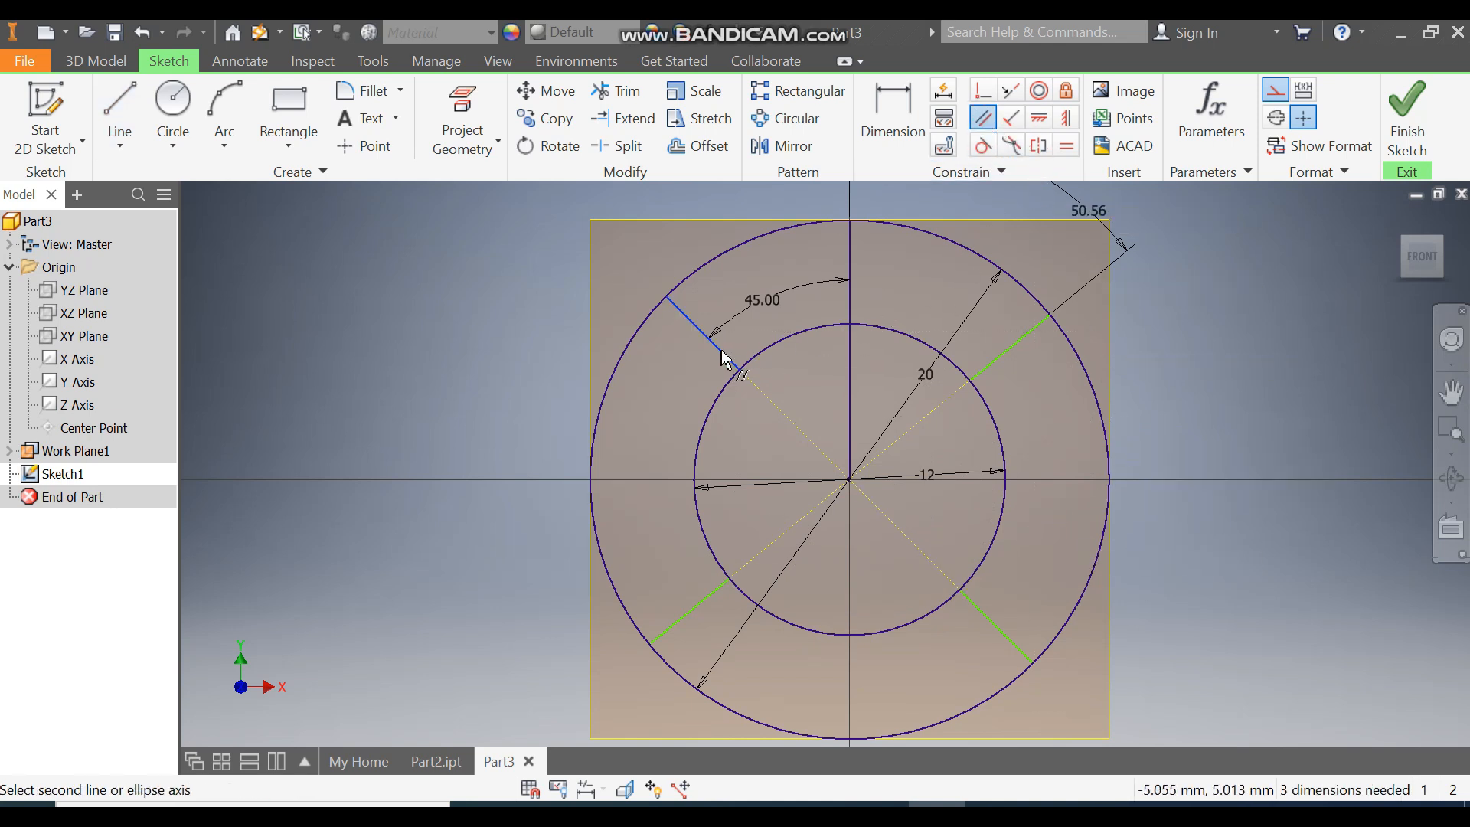
pyautogui.click(777, 406)
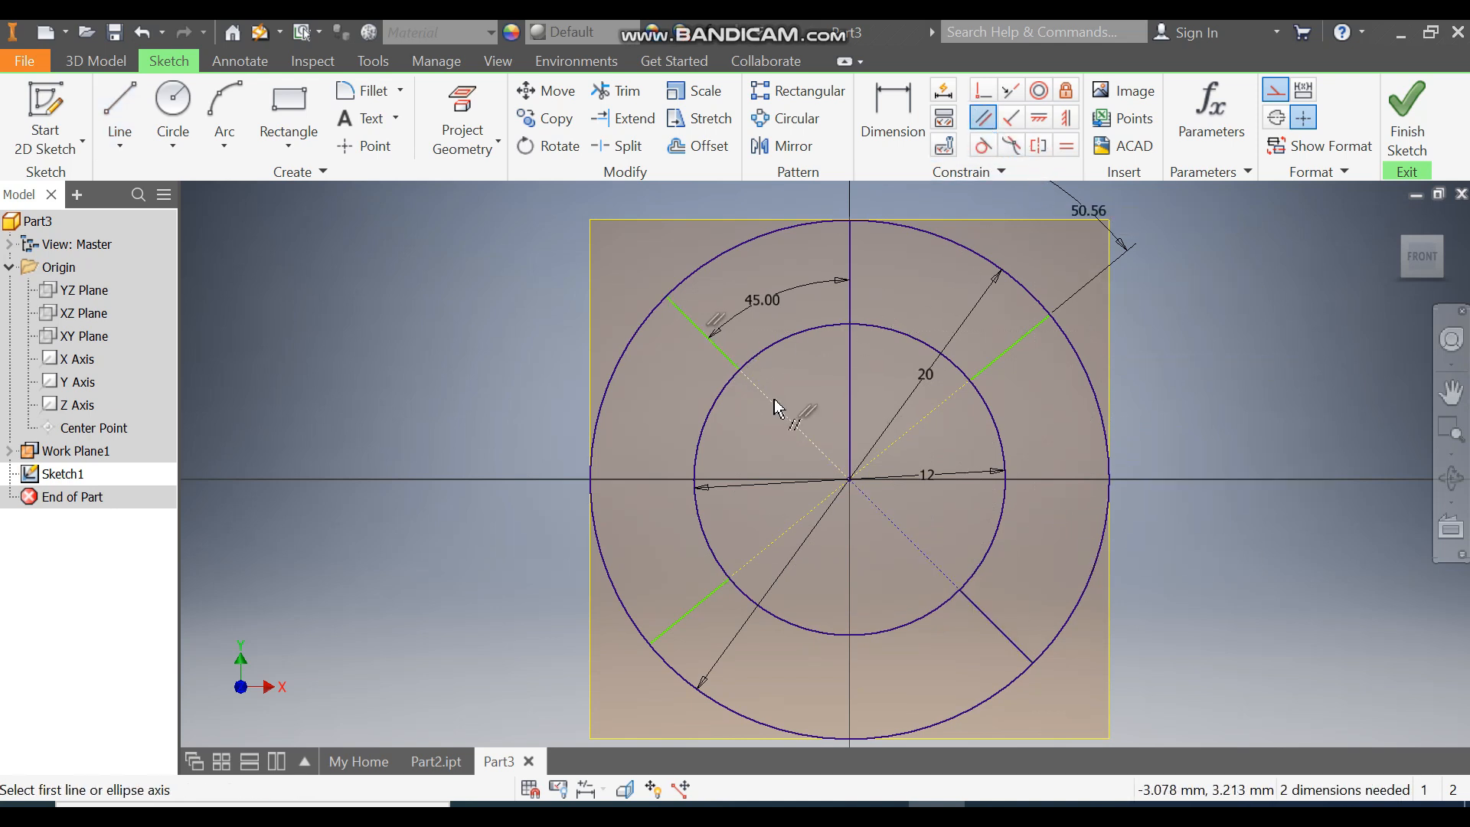
pyautogui.click(944, 412)
pyautogui.click(997, 370)
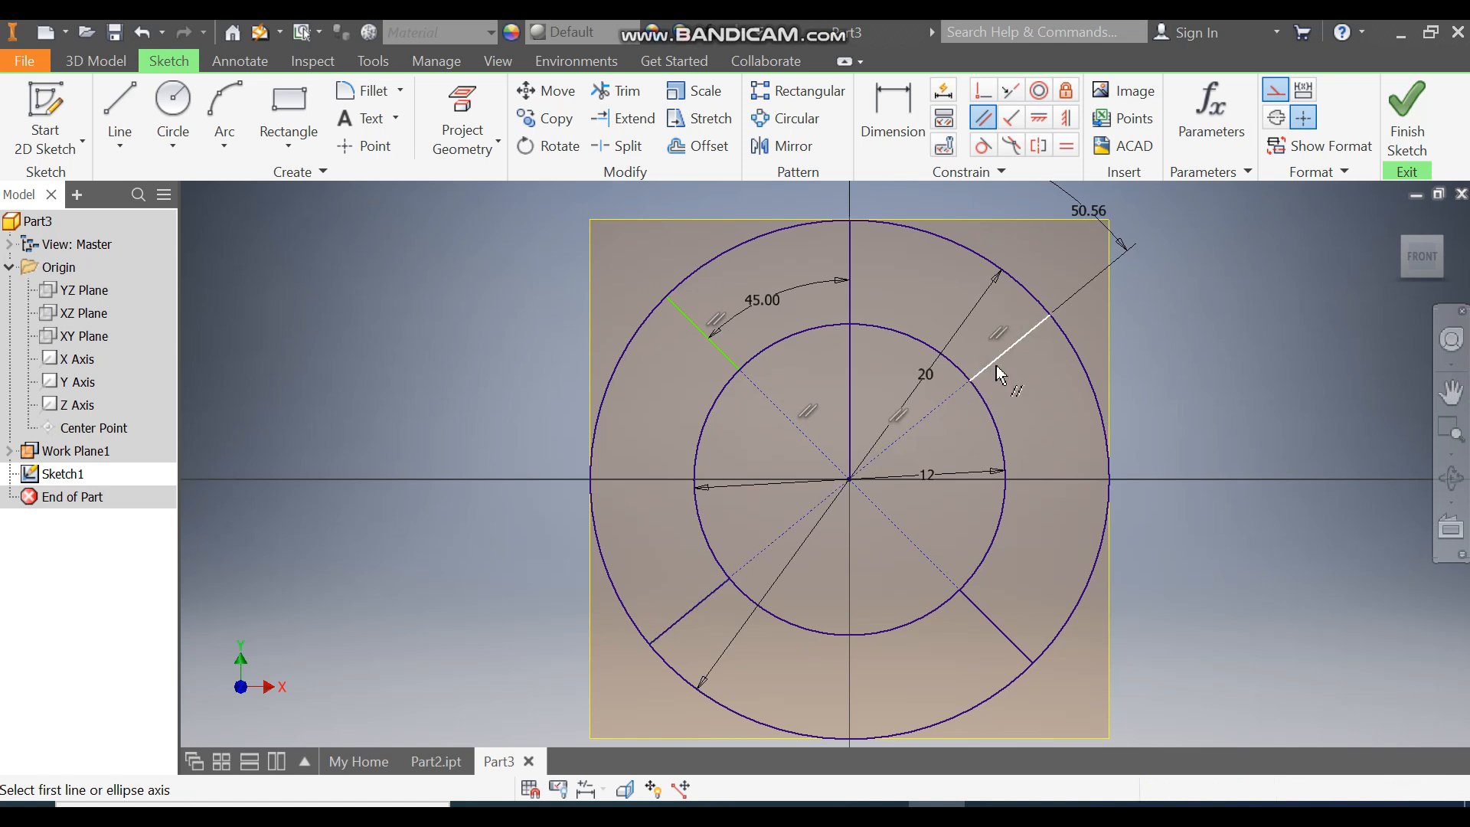
pyautogui.click(899, 523)
pyautogui.click(720, 353)
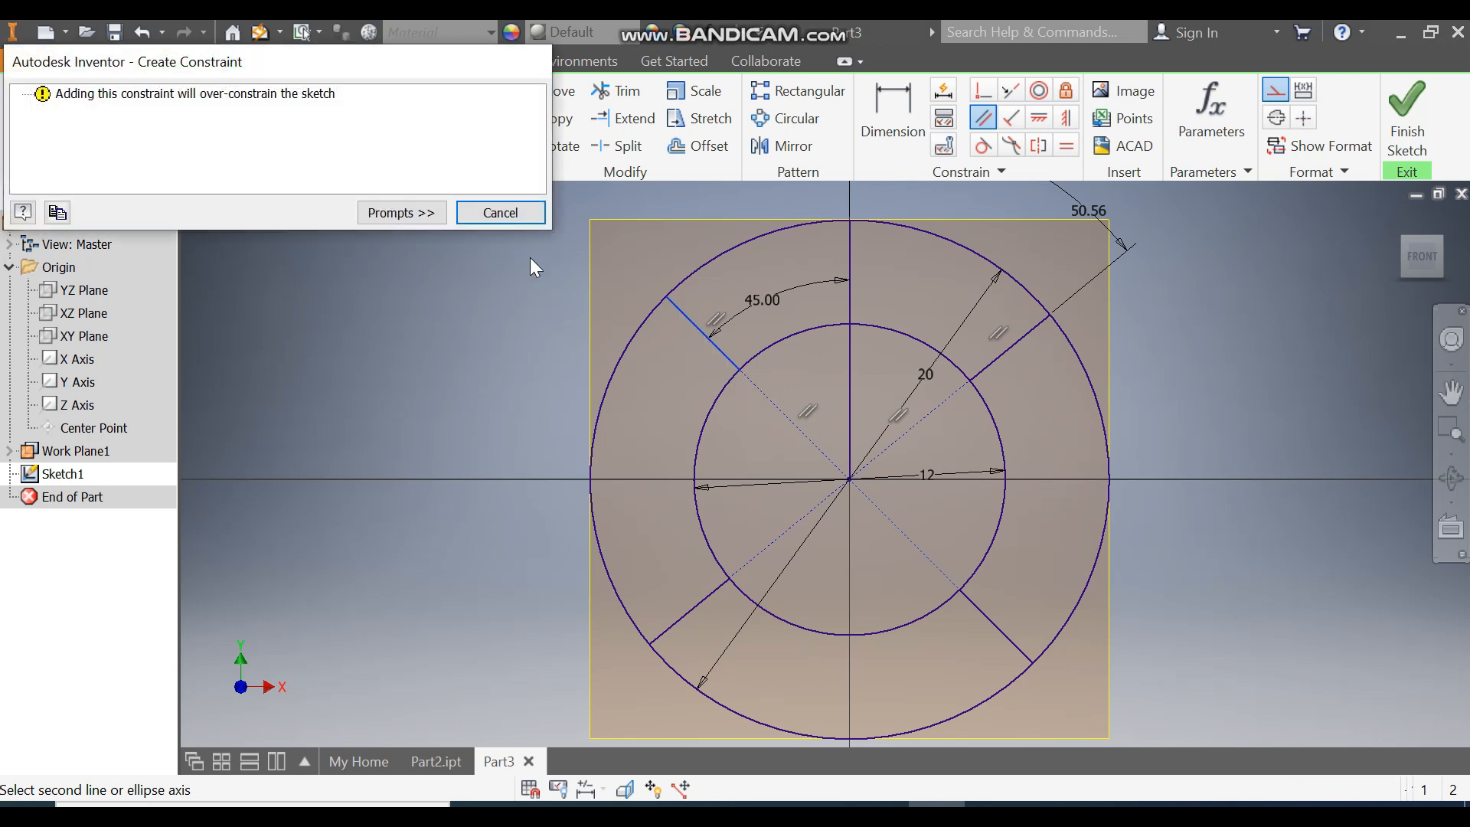
pyautogui.click(510, 220)
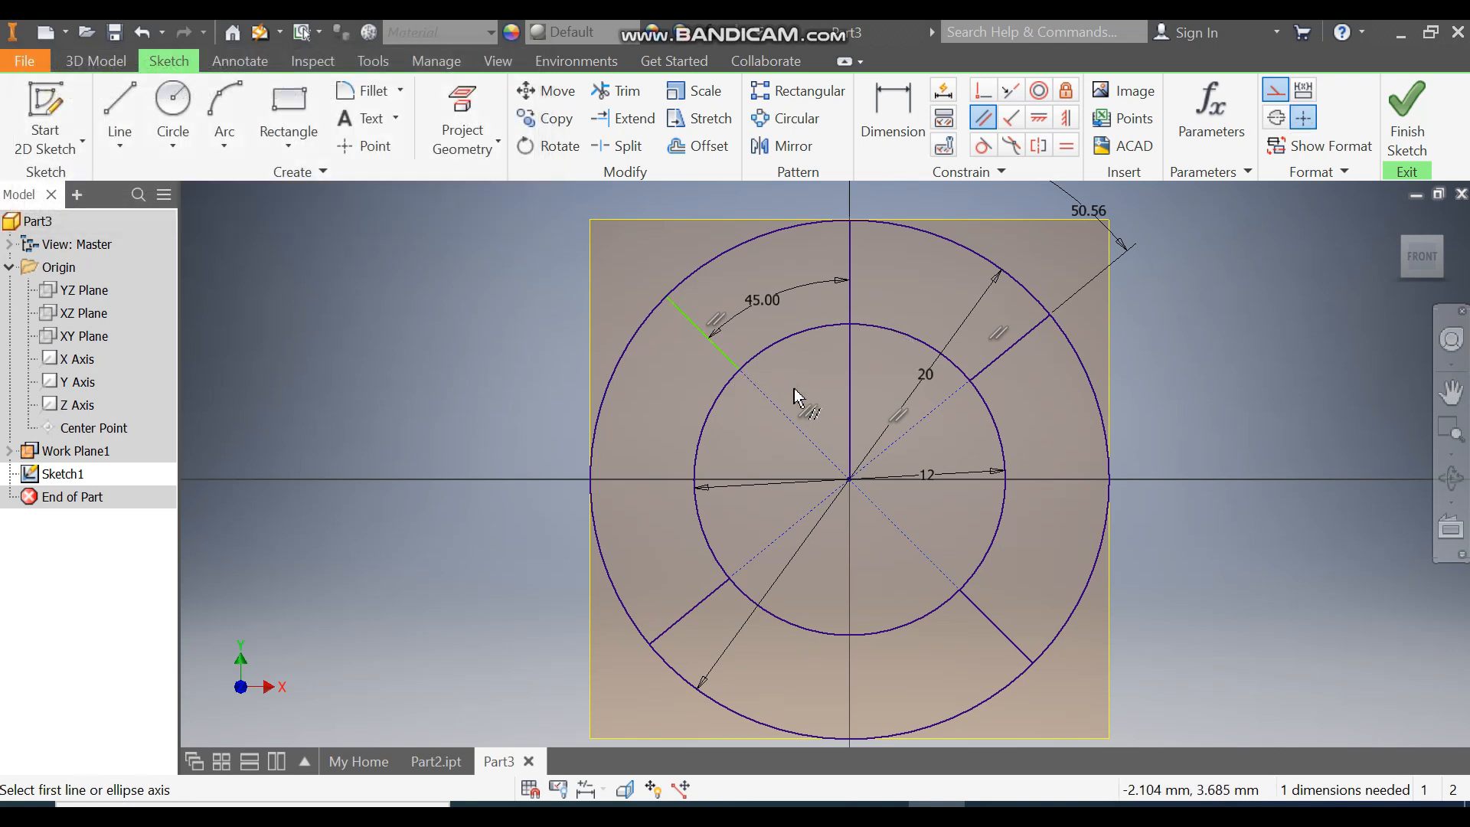
pyautogui.click(778, 419)
pyautogui.click(700, 332)
pyautogui.press('Escape')
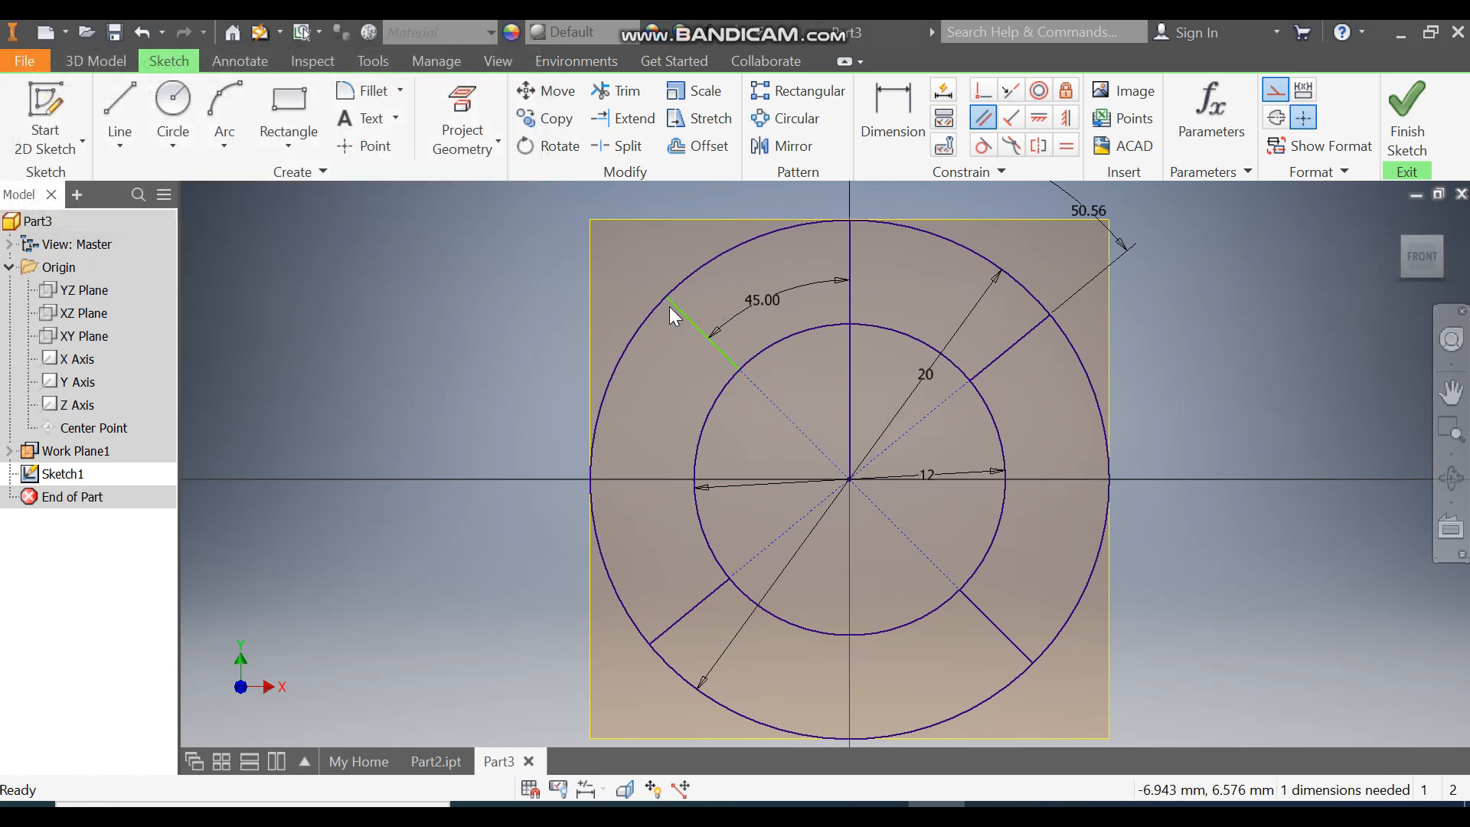
# Step: Make the upper-left segment's inner endpoint coincident with its construction line and finish the sketch
pyautogui.moveTo(672, 297); pyautogui.dragTo(731, 332)
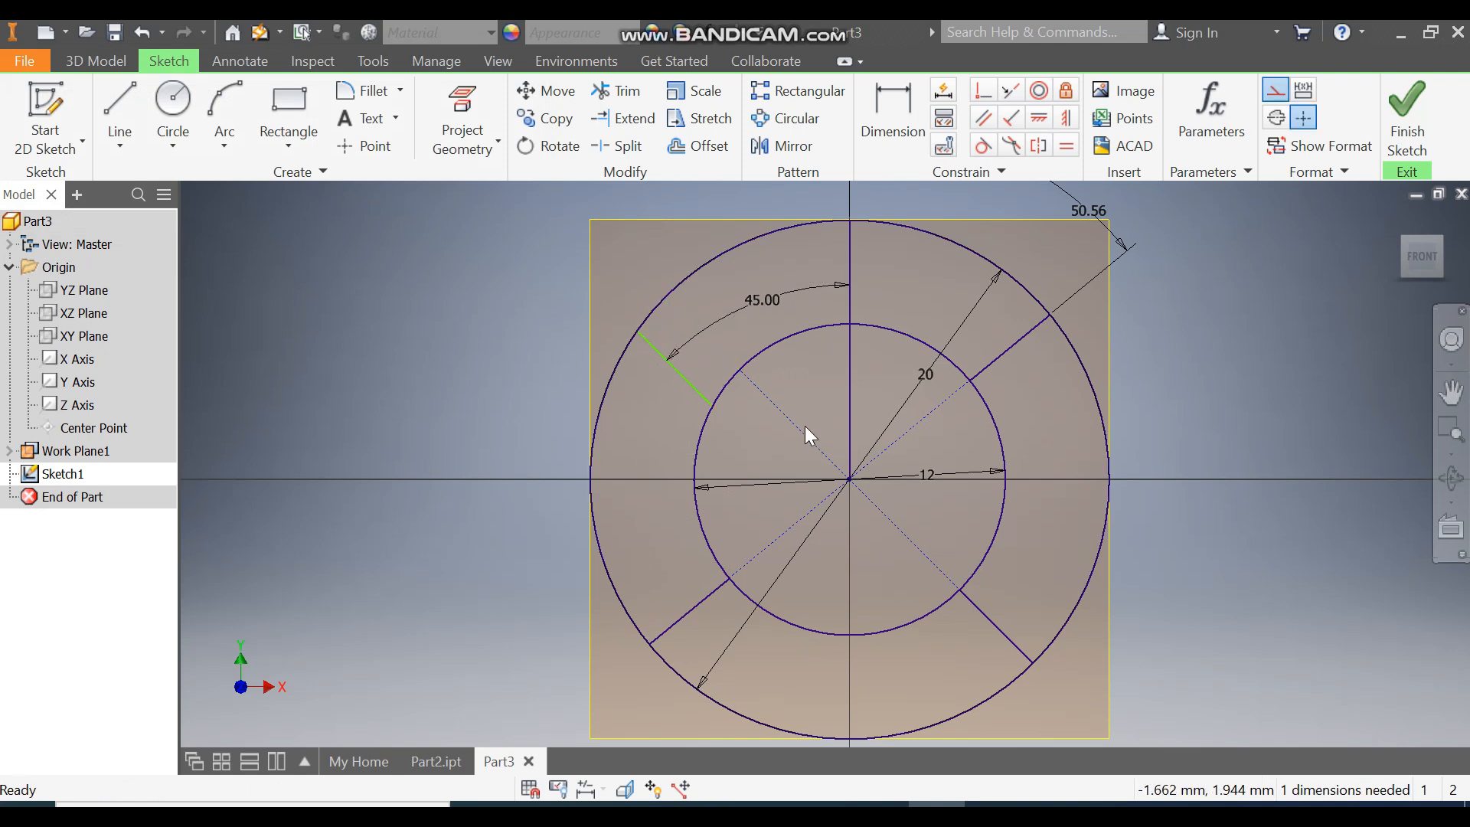
pyautogui.click(985, 94)
pyautogui.click(711, 410)
pyautogui.click(741, 385)
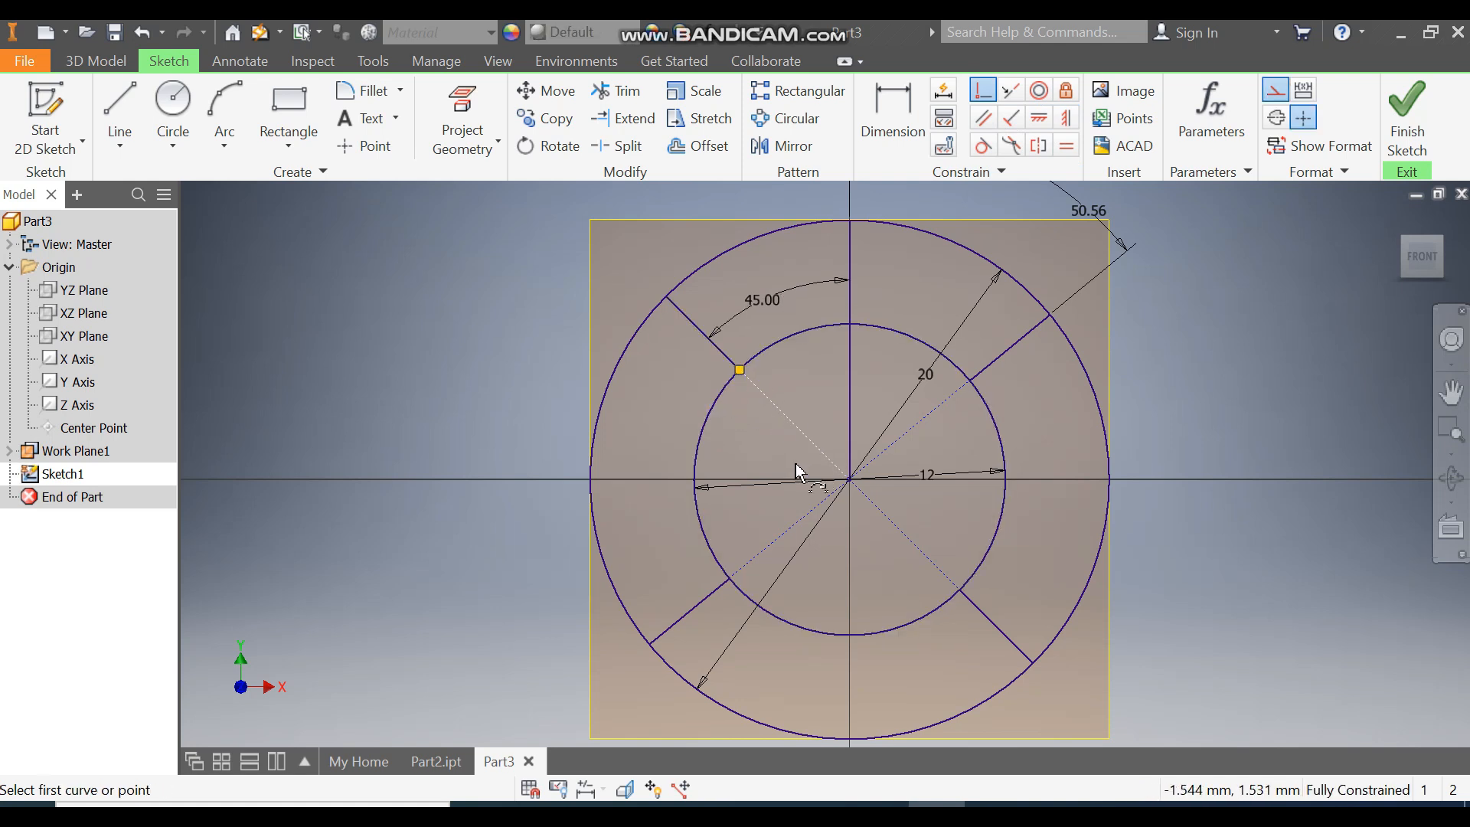
pyautogui.press('Escape')
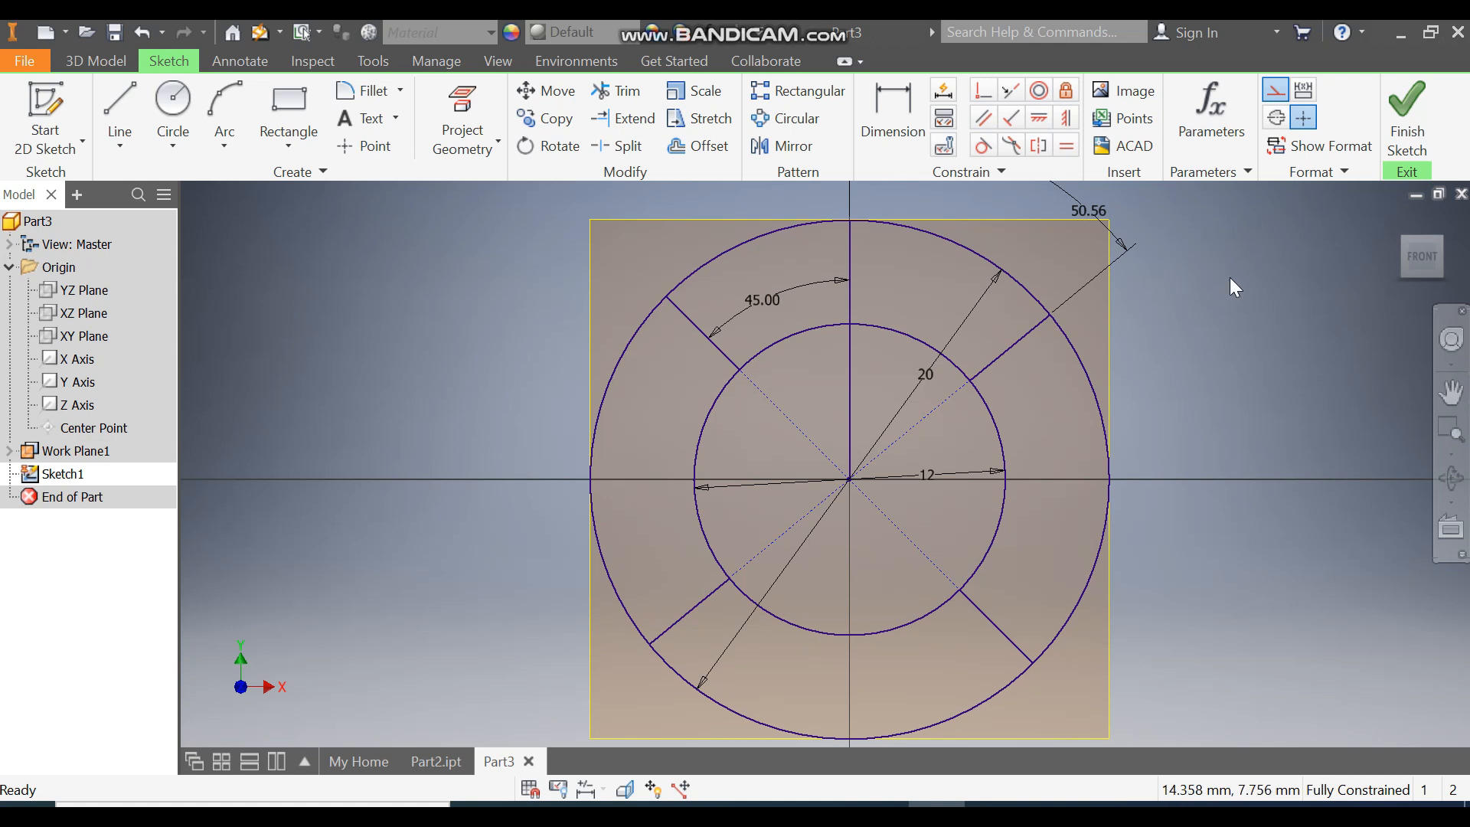
pyautogui.click(1408, 103)
# Step: Create a work plane offset 3 mm from Work Plane1
pyautogui.scroll(-4, 607, 502)
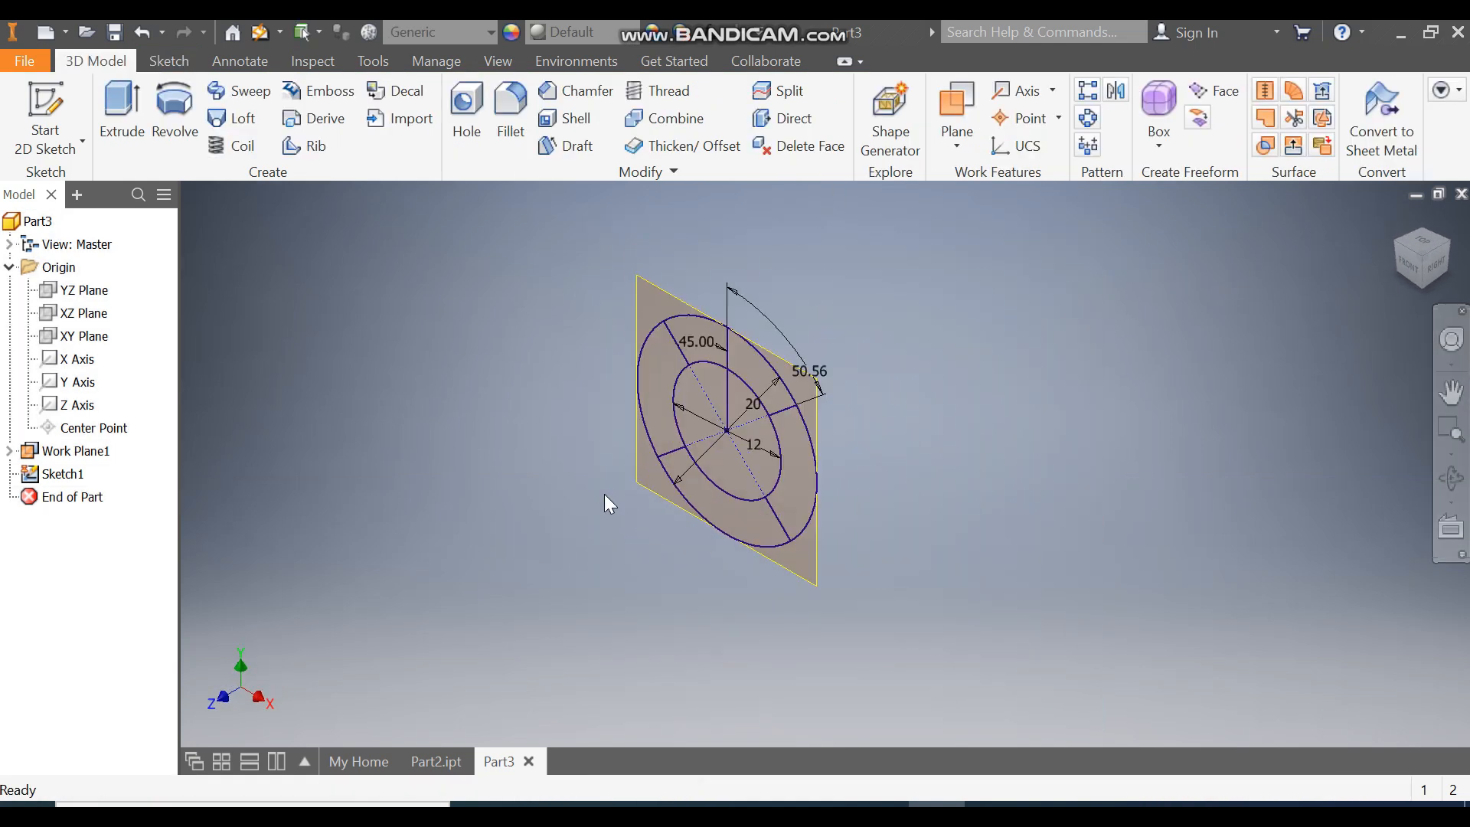
pyautogui.moveTo(610, 505); pyautogui.dragTo(641, 560, button='middle')
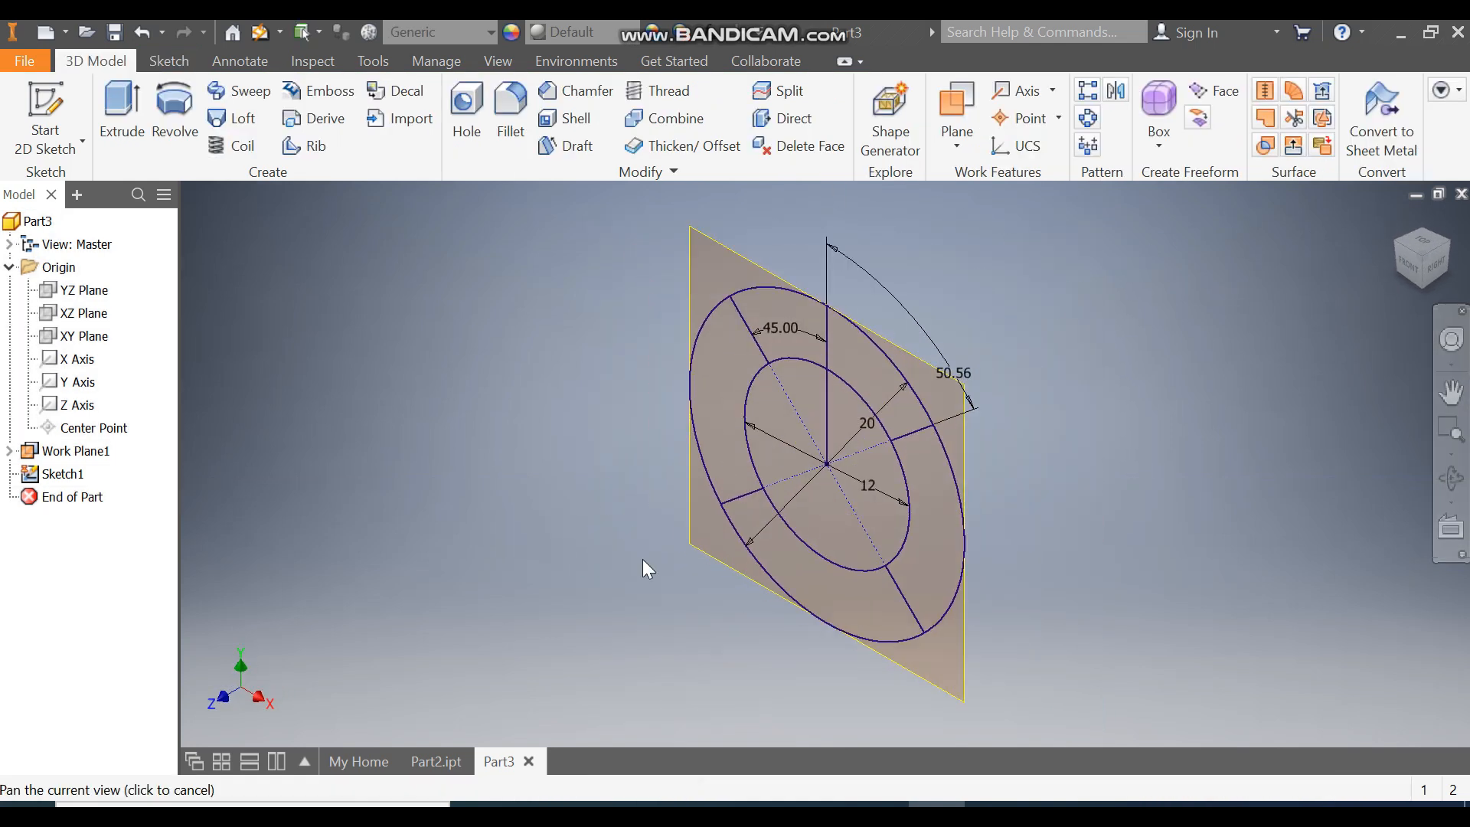
pyautogui.click(957, 138)
pyautogui.click(1045, 240)
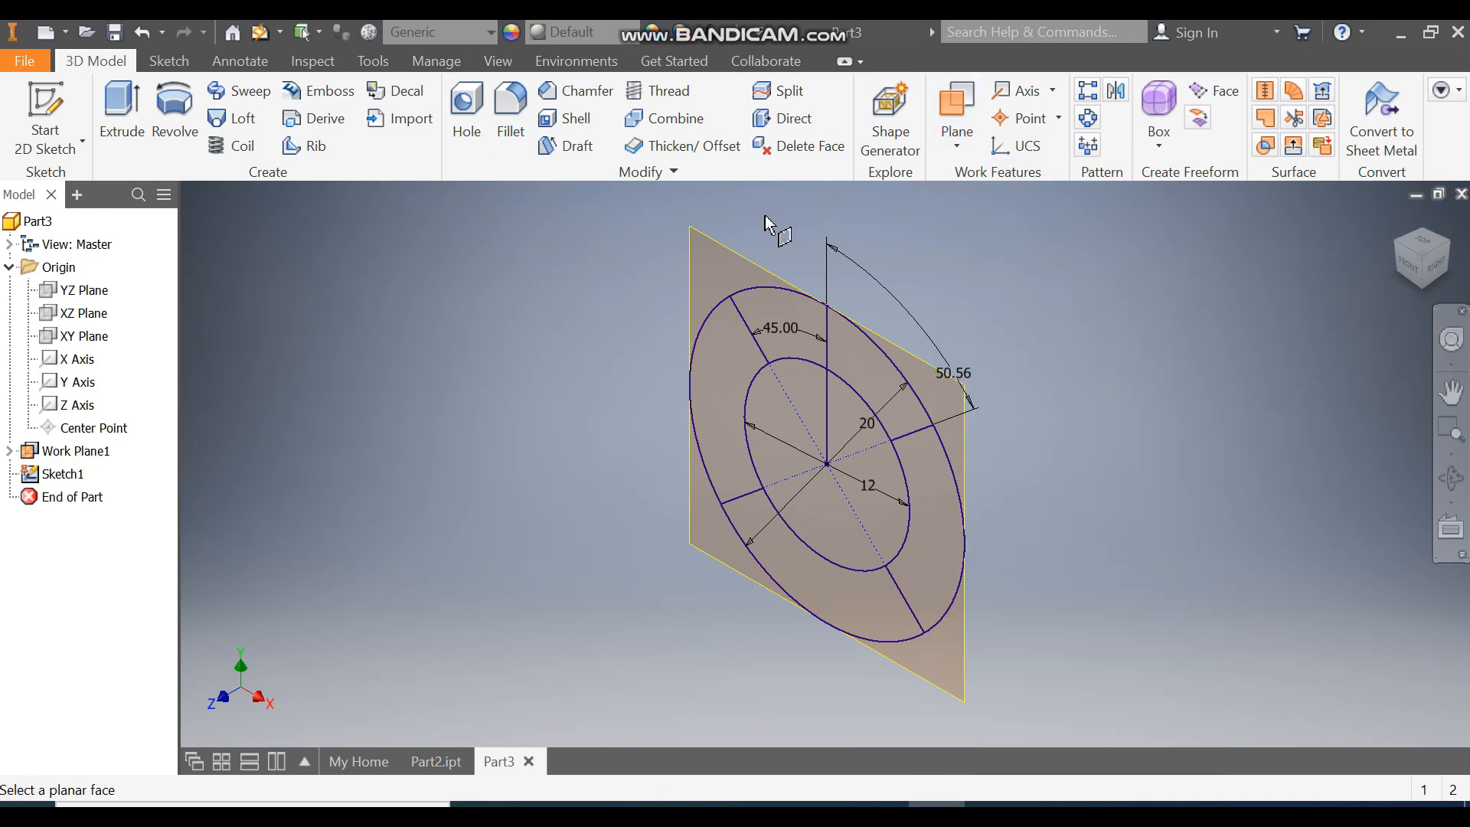
pyautogui.click(719, 251)
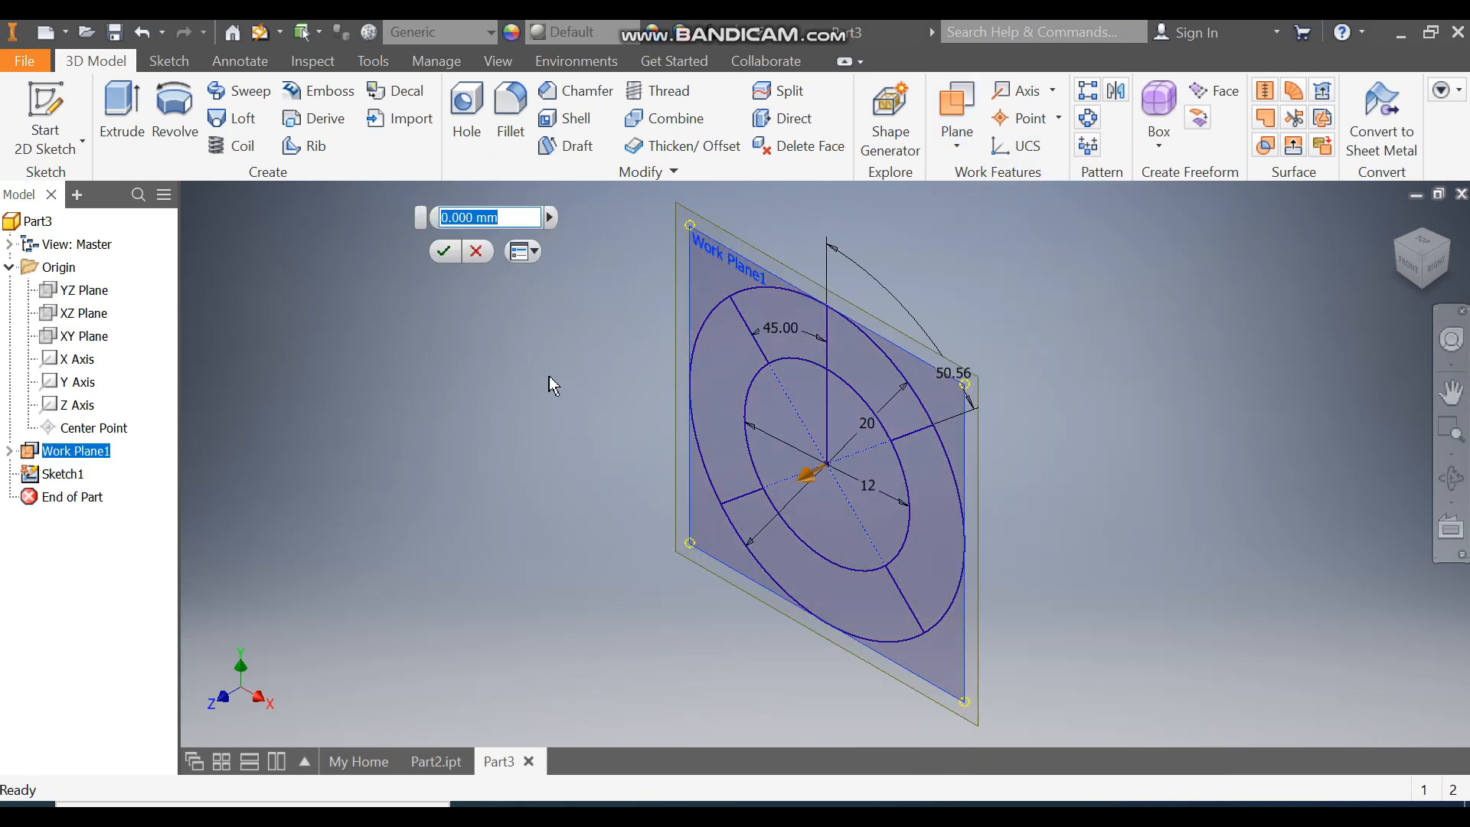
pyautogui.write('3')
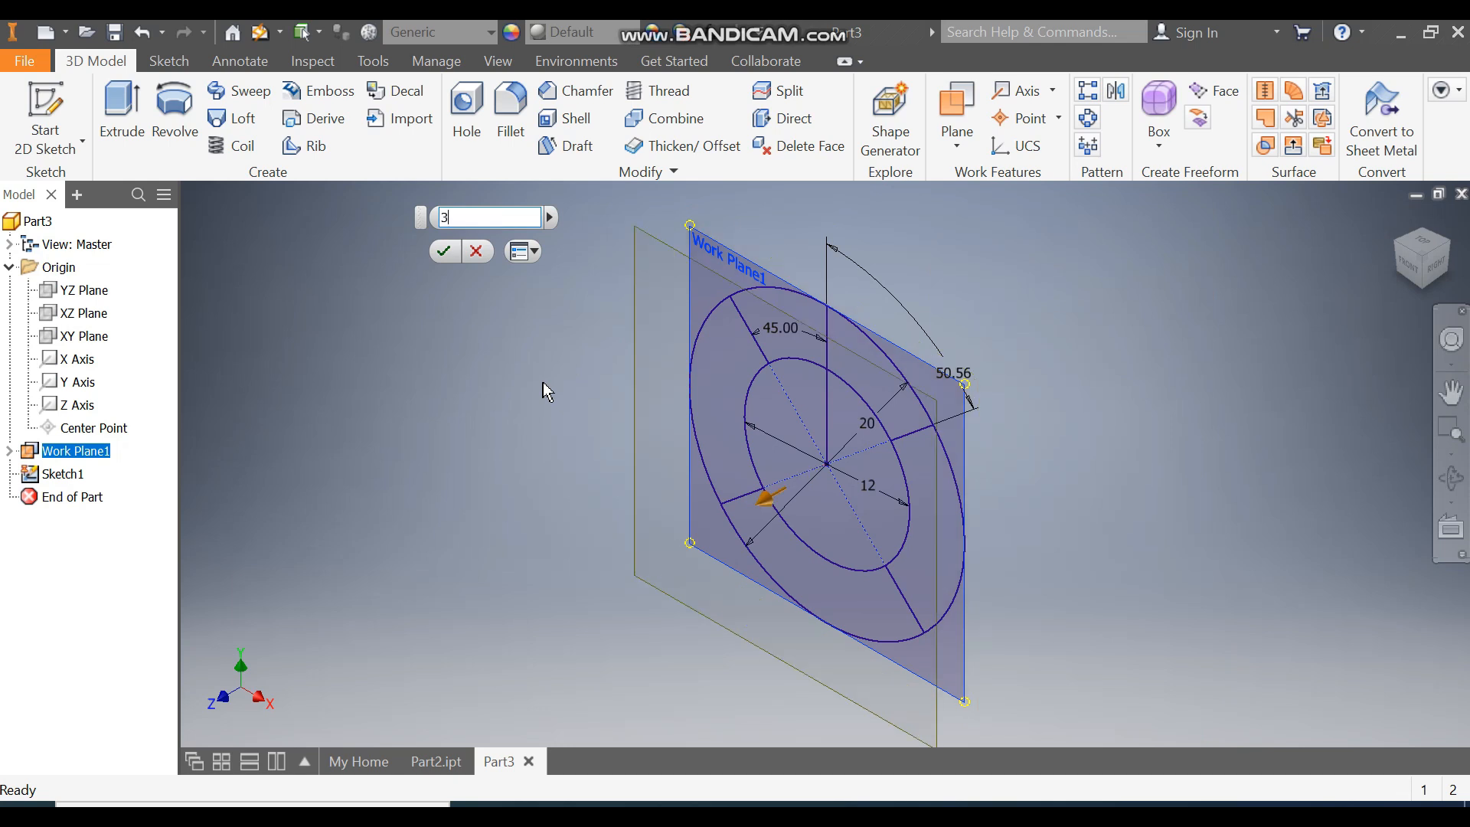
pyautogui.click(438, 252)
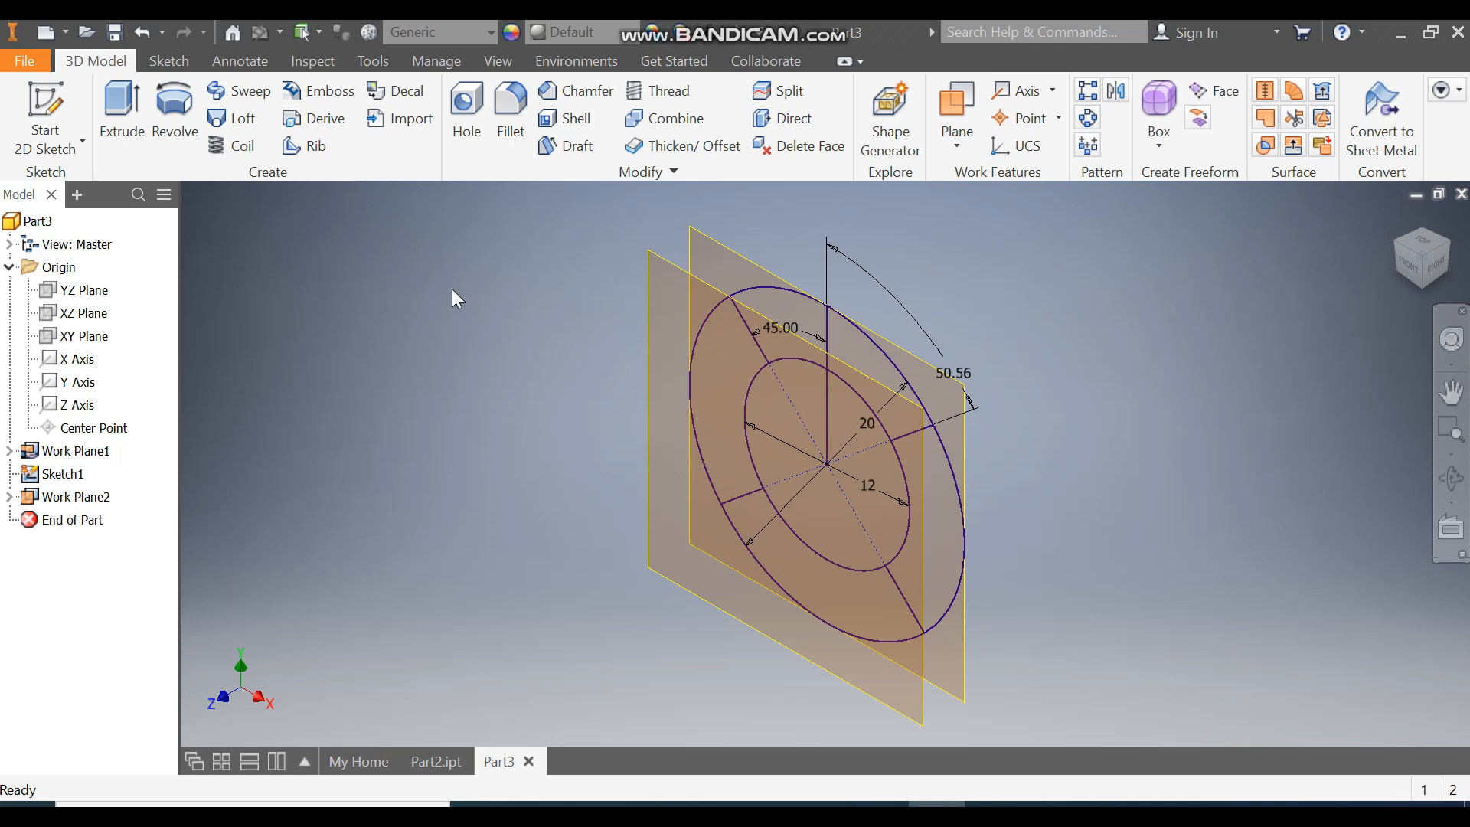
# Step: Start a new 2D sketch on the new work plane
pyautogui.click(684, 271)
pyautogui.click(745, 253)
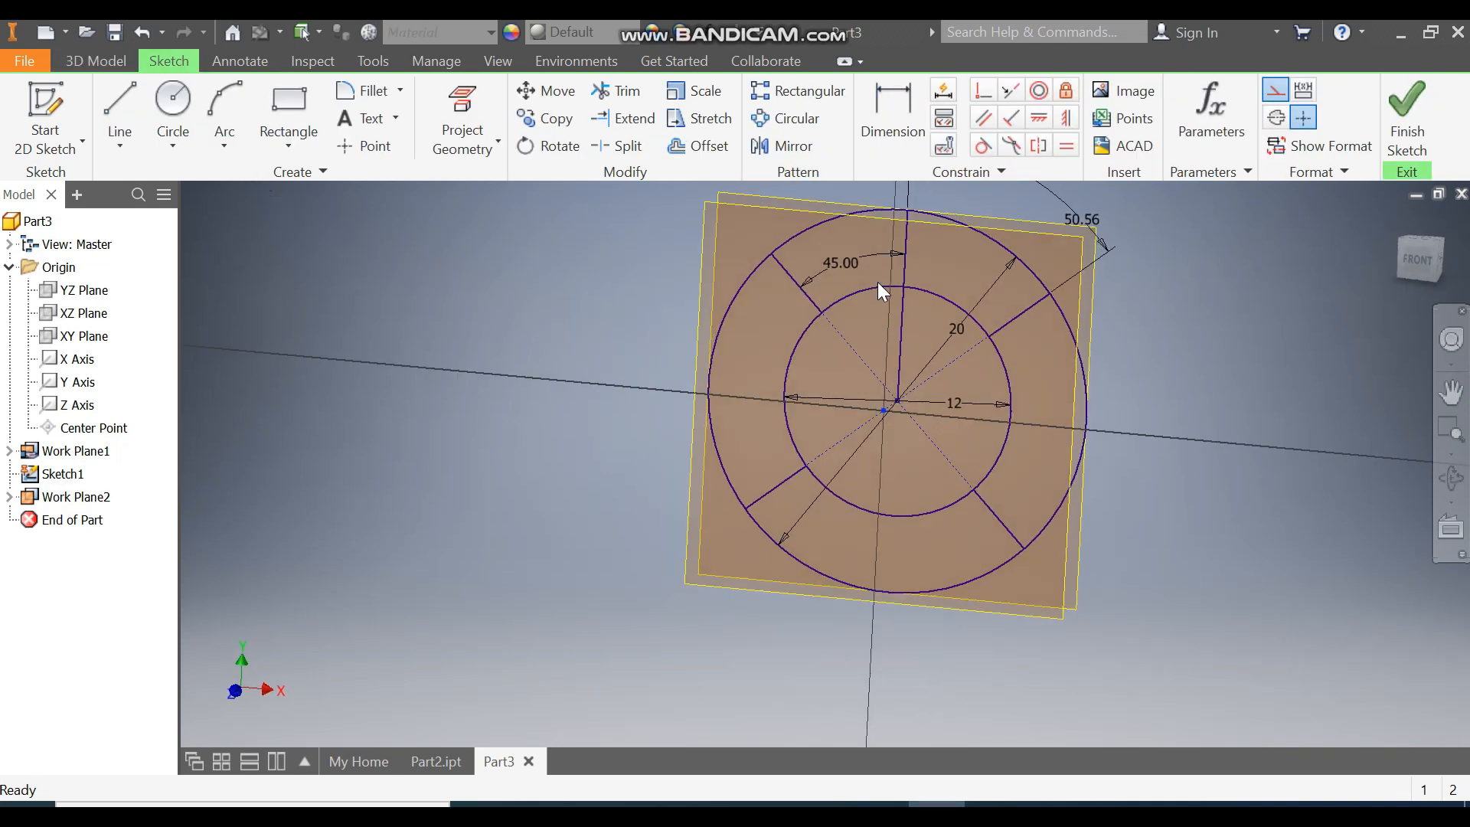
# Step: Project the upper-right and lower-left radial segments into the sketch and finish it
pyautogui.click(482, 105)
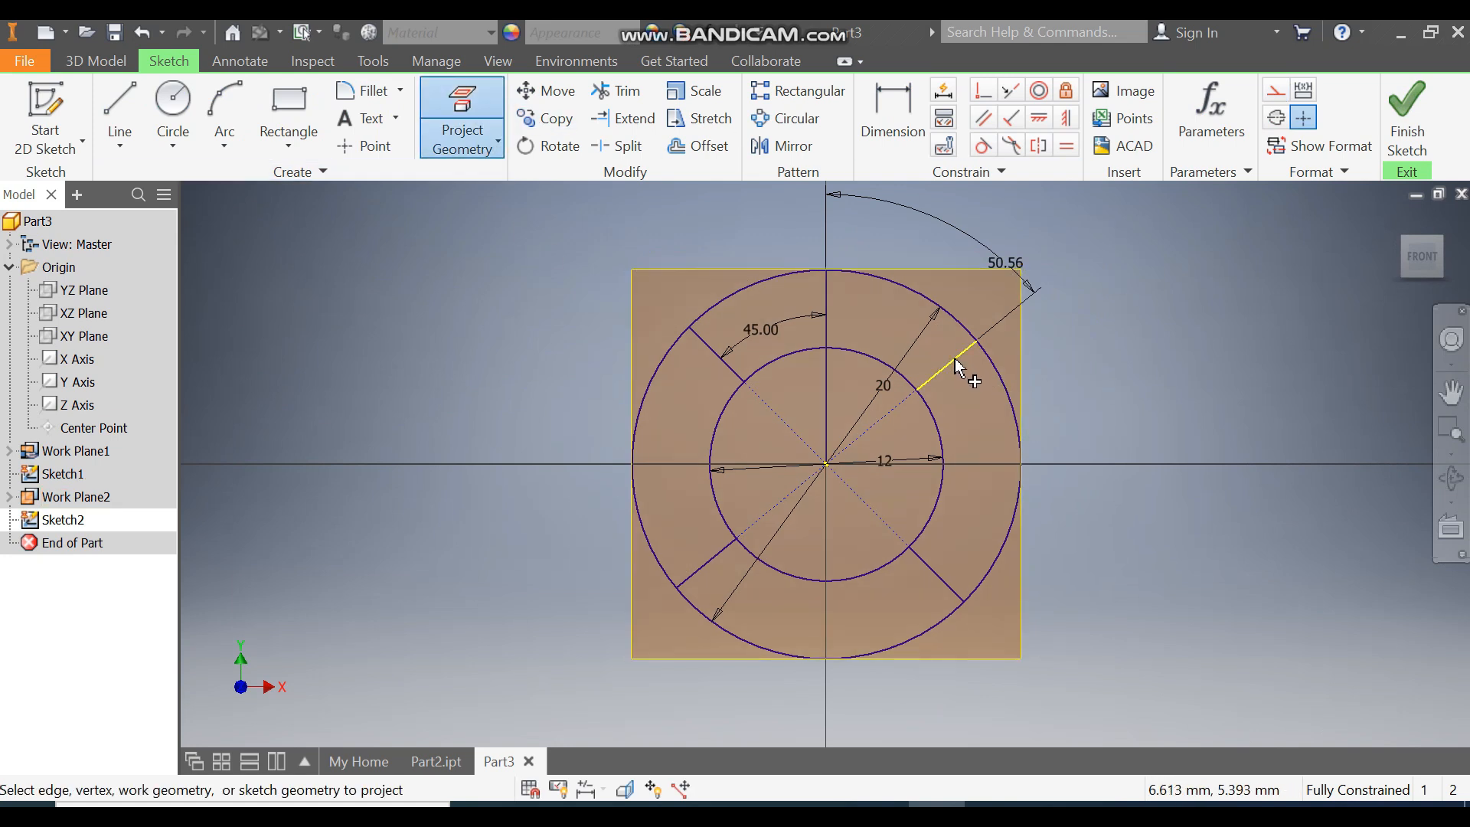
pyautogui.click(705, 559)
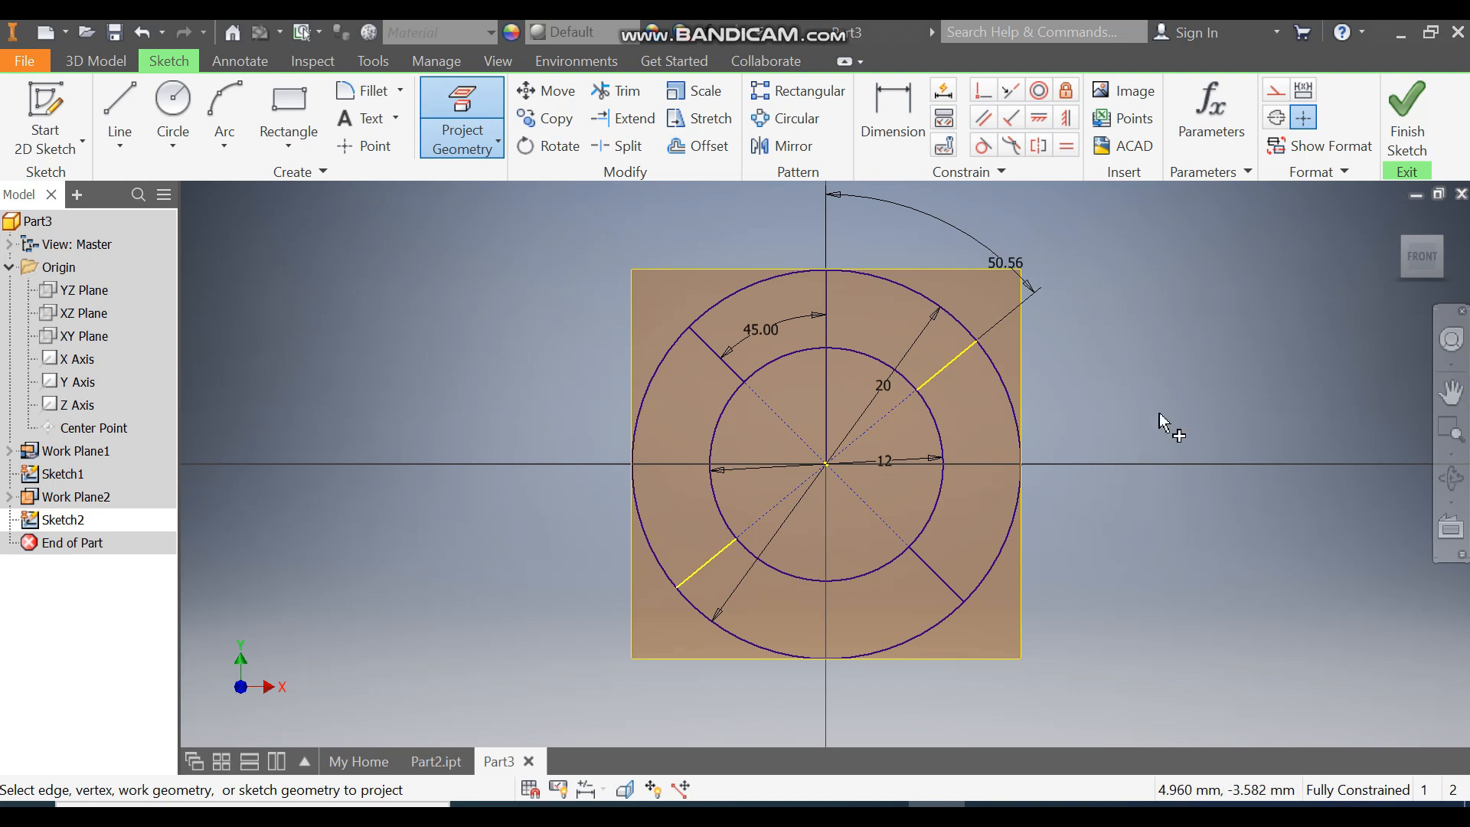
pyautogui.click(1405, 113)
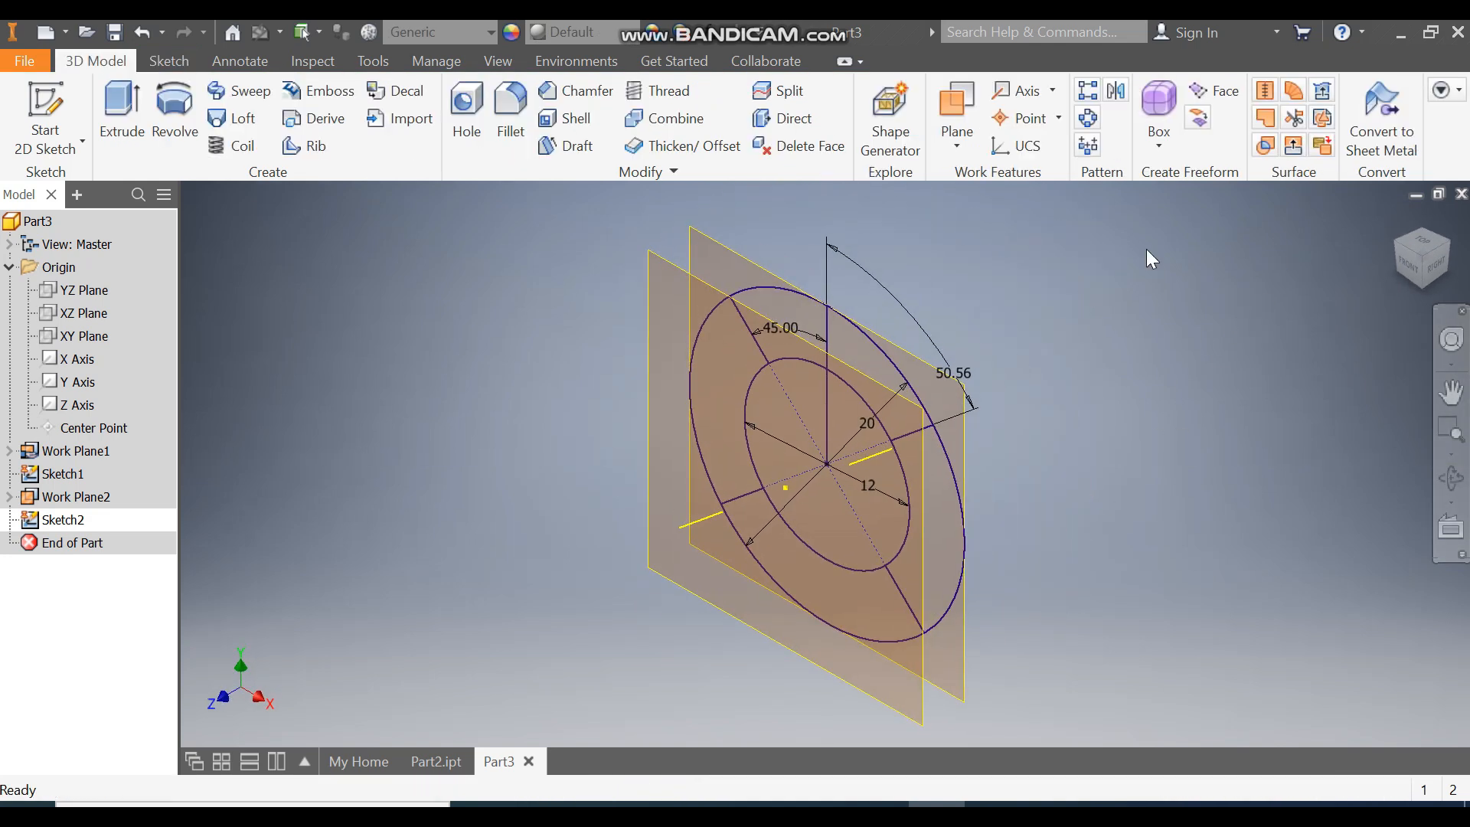
# Step: Hide both work planes
pyautogui.click(93, 458)
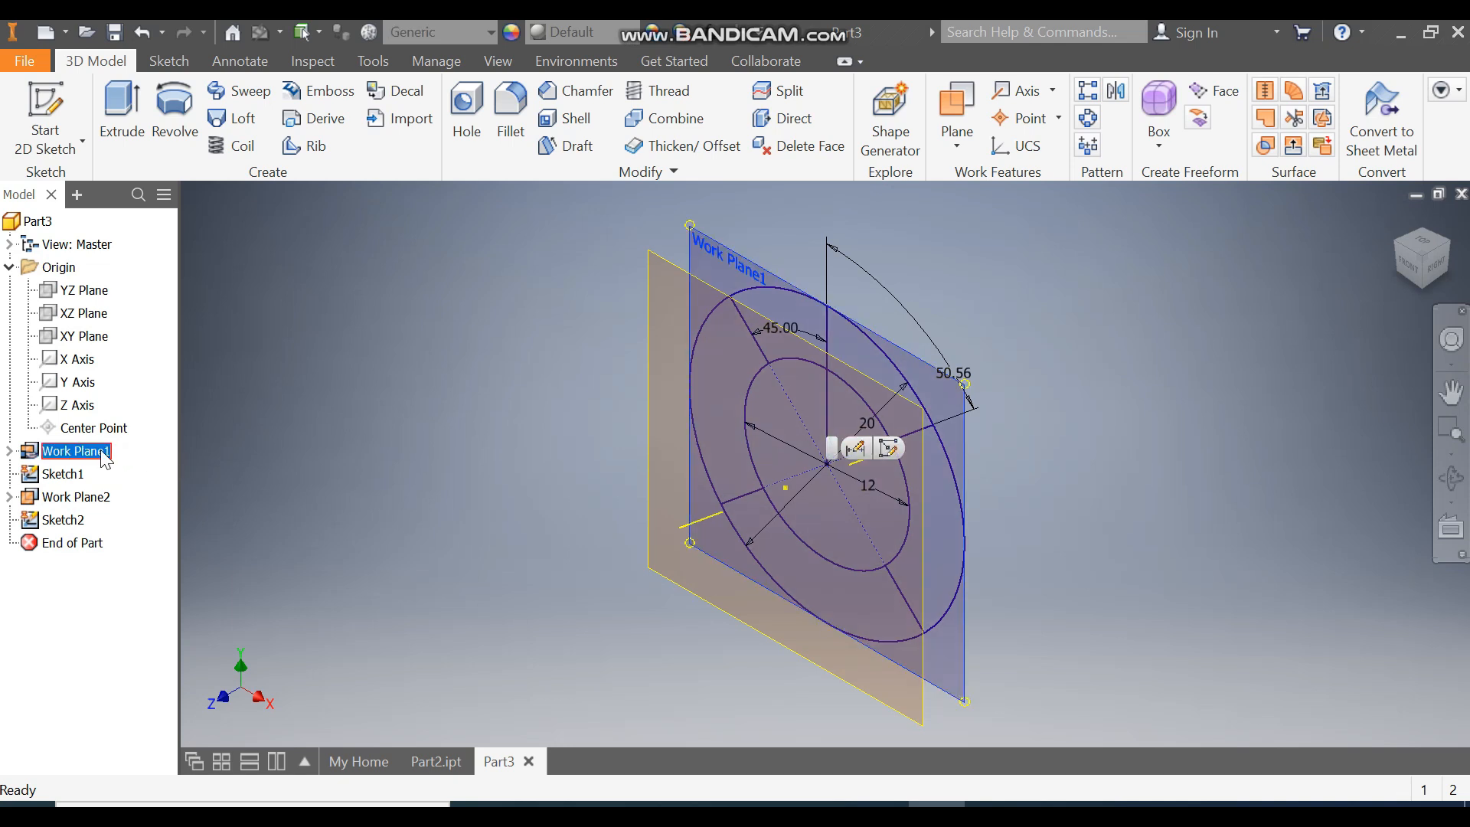
pyautogui.keyDown('ctrl'); pyautogui.click(79, 499); pyautogui.keyUp('ctrl')
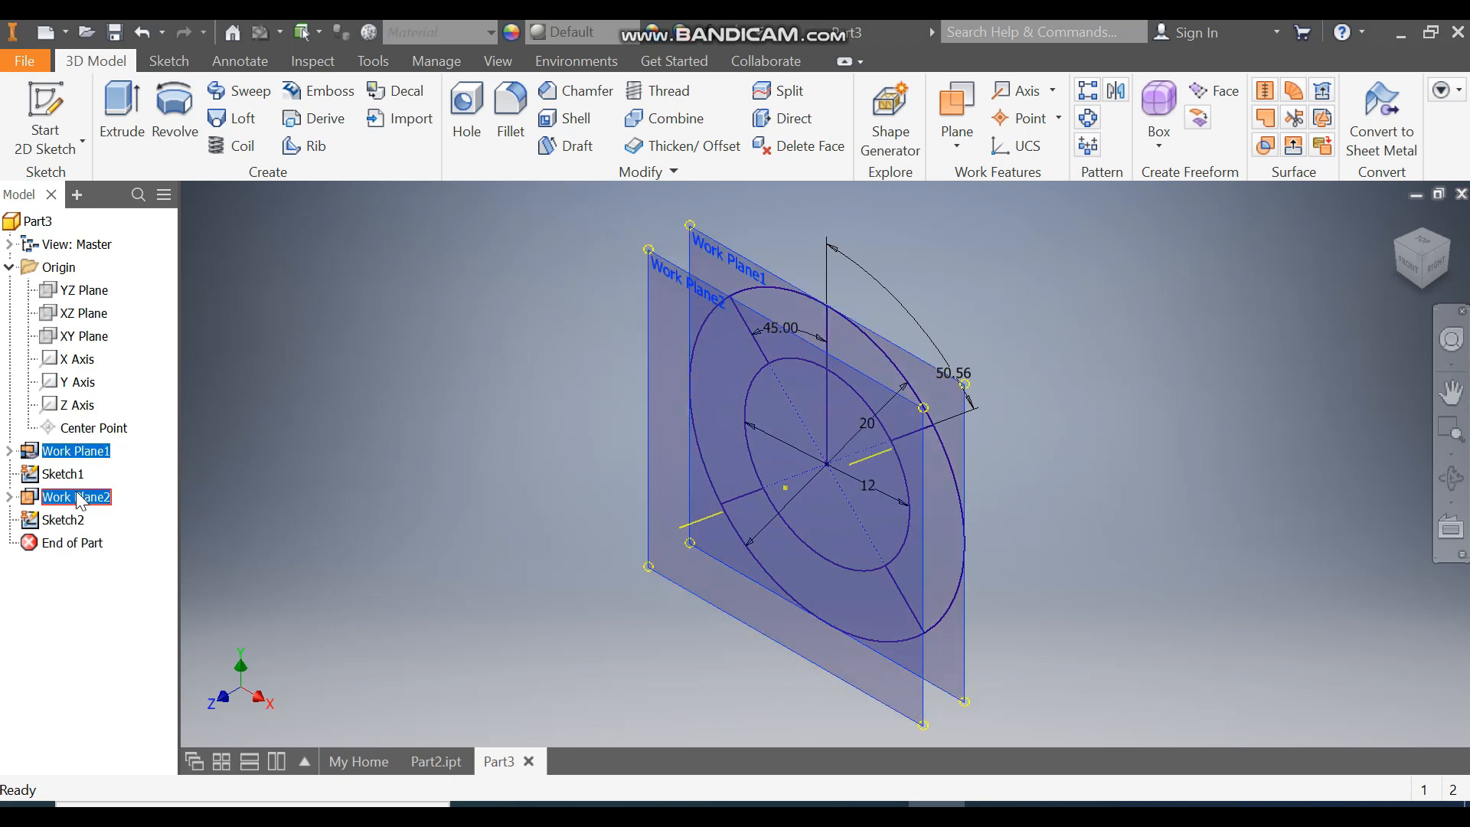
pyautogui.rightClick(80, 501)
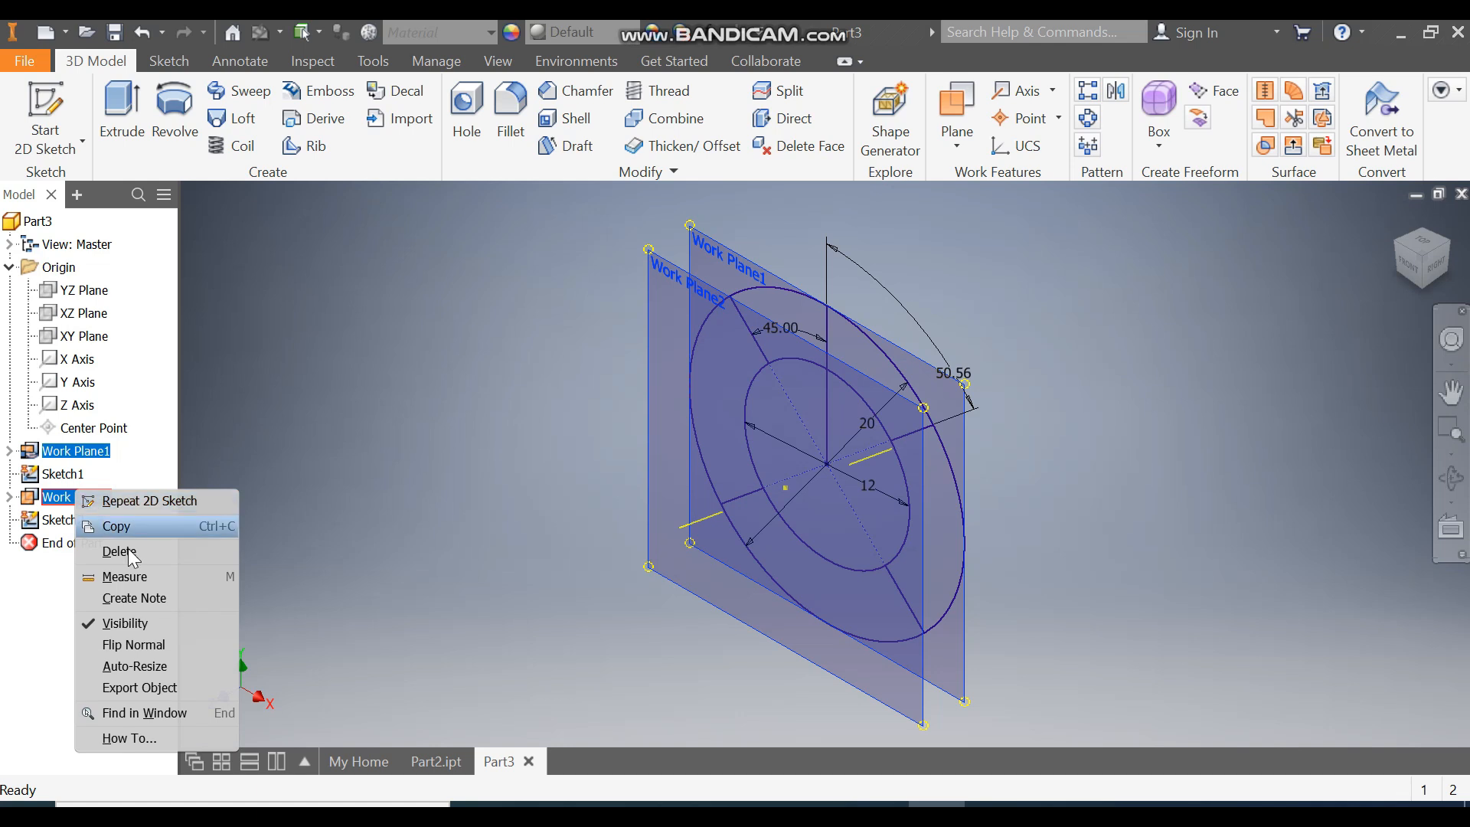
pyautogui.click(126, 623)
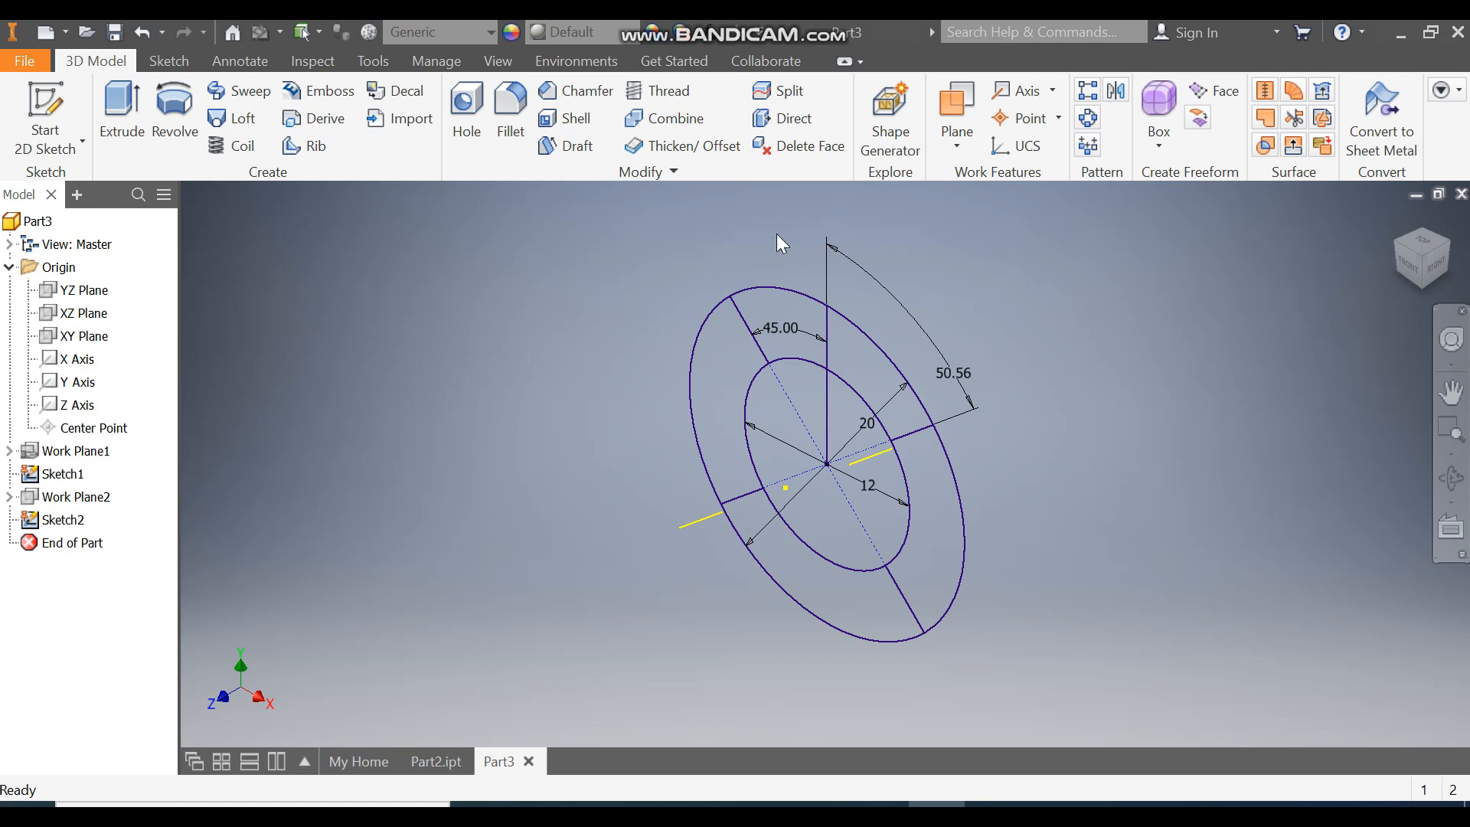
# Step: Start a 3D sketch
pyautogui.click(57, 144)
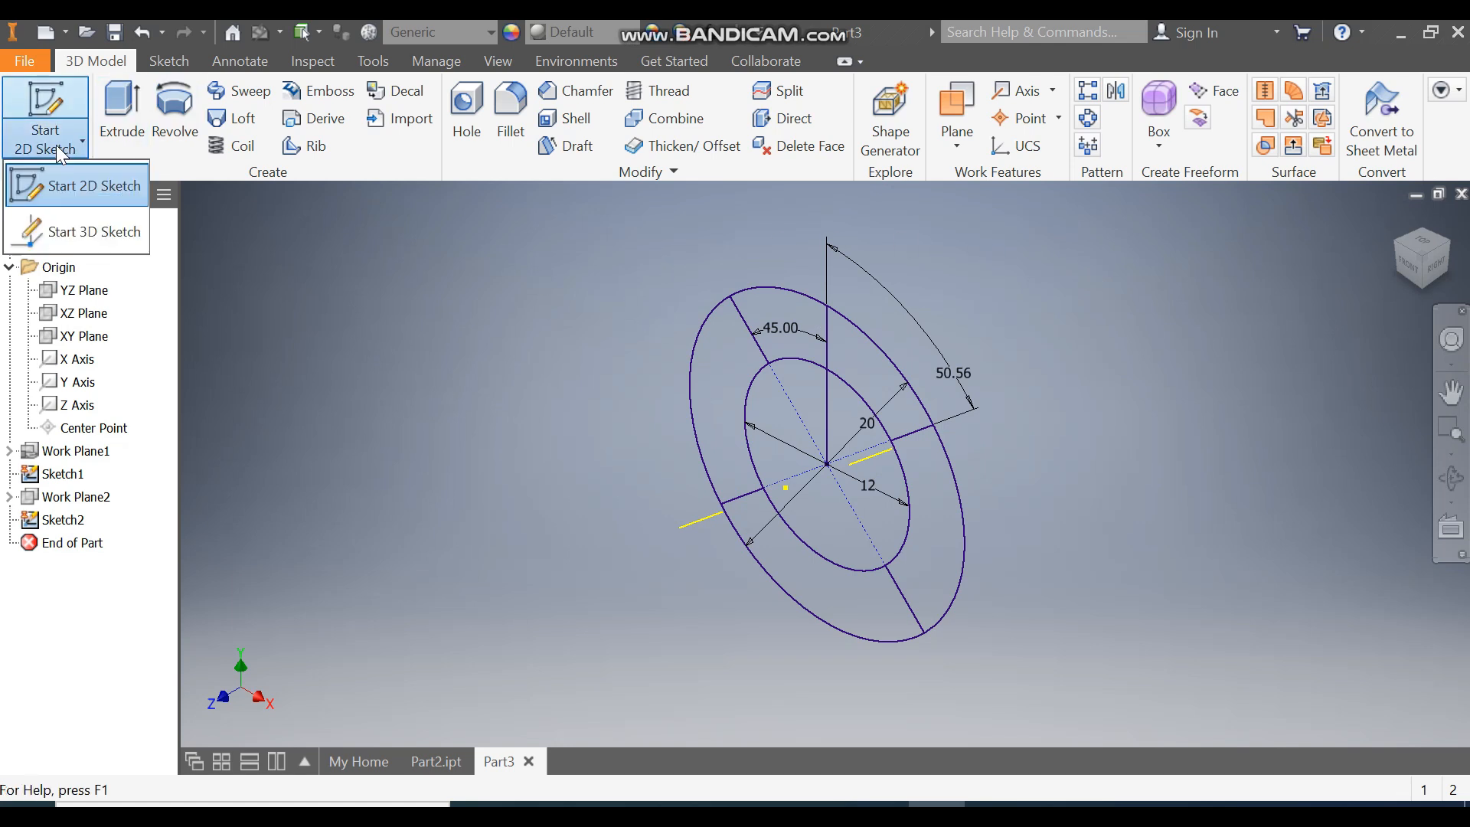
pyautogui.click(83, 229)
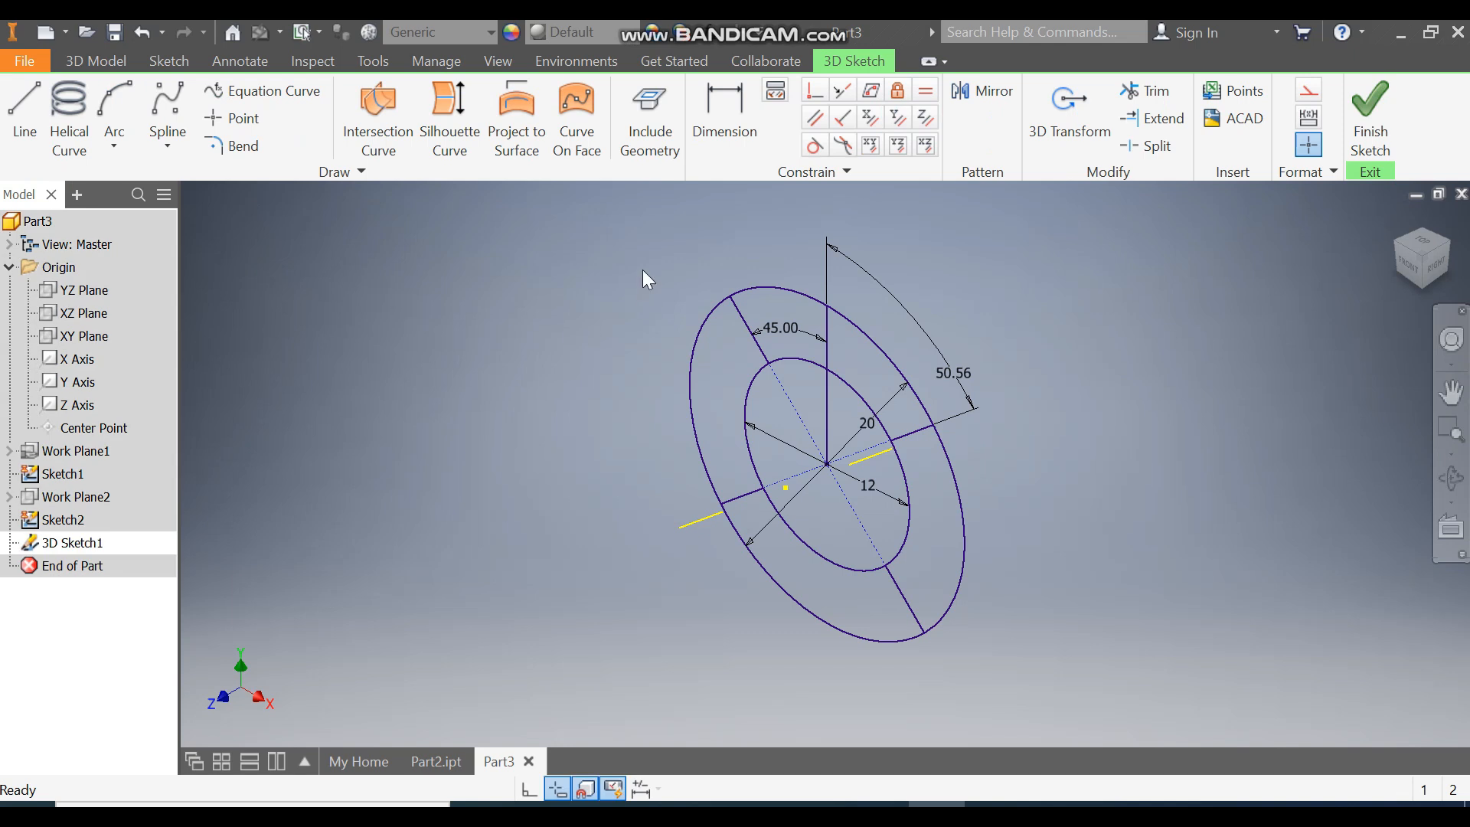
# Step: Include the four projected radial segments from both sketches in the 3D sketch and finish it
pyautogui.click(647, 115)
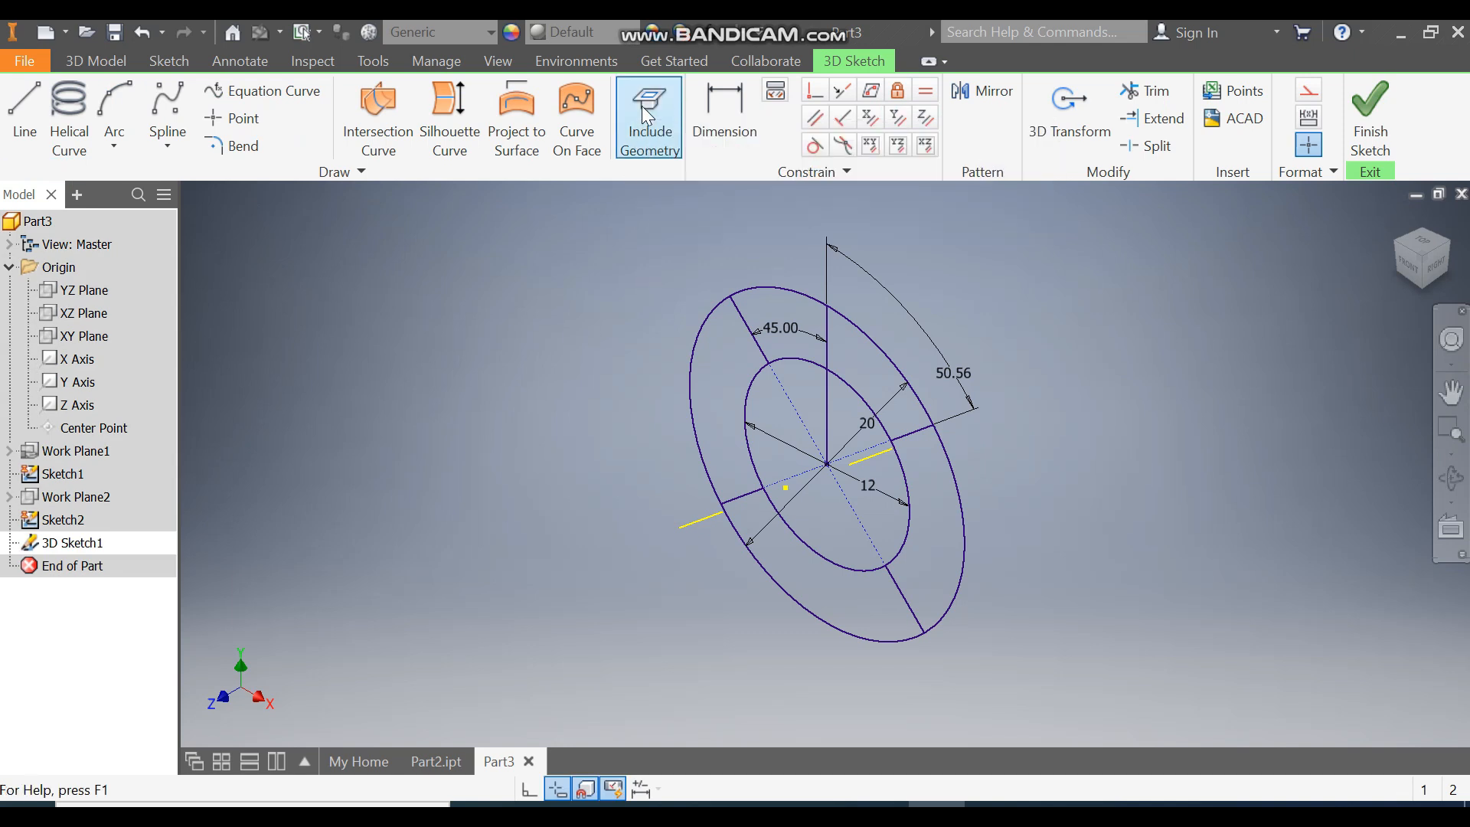
pyautogui.click(748, 329)
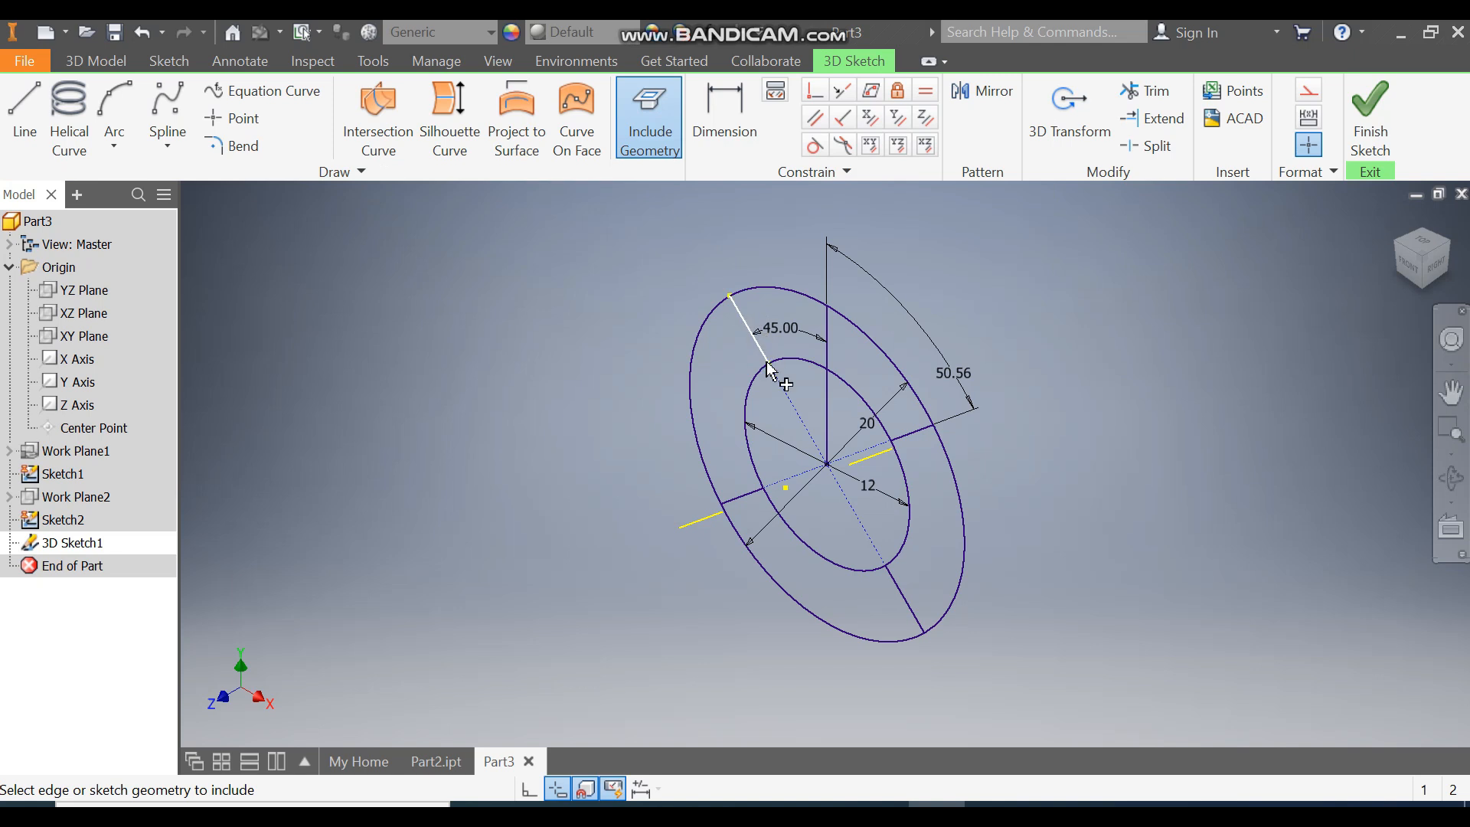
pyautogui.click(878, 458)
pyautogui.click(901, 591)
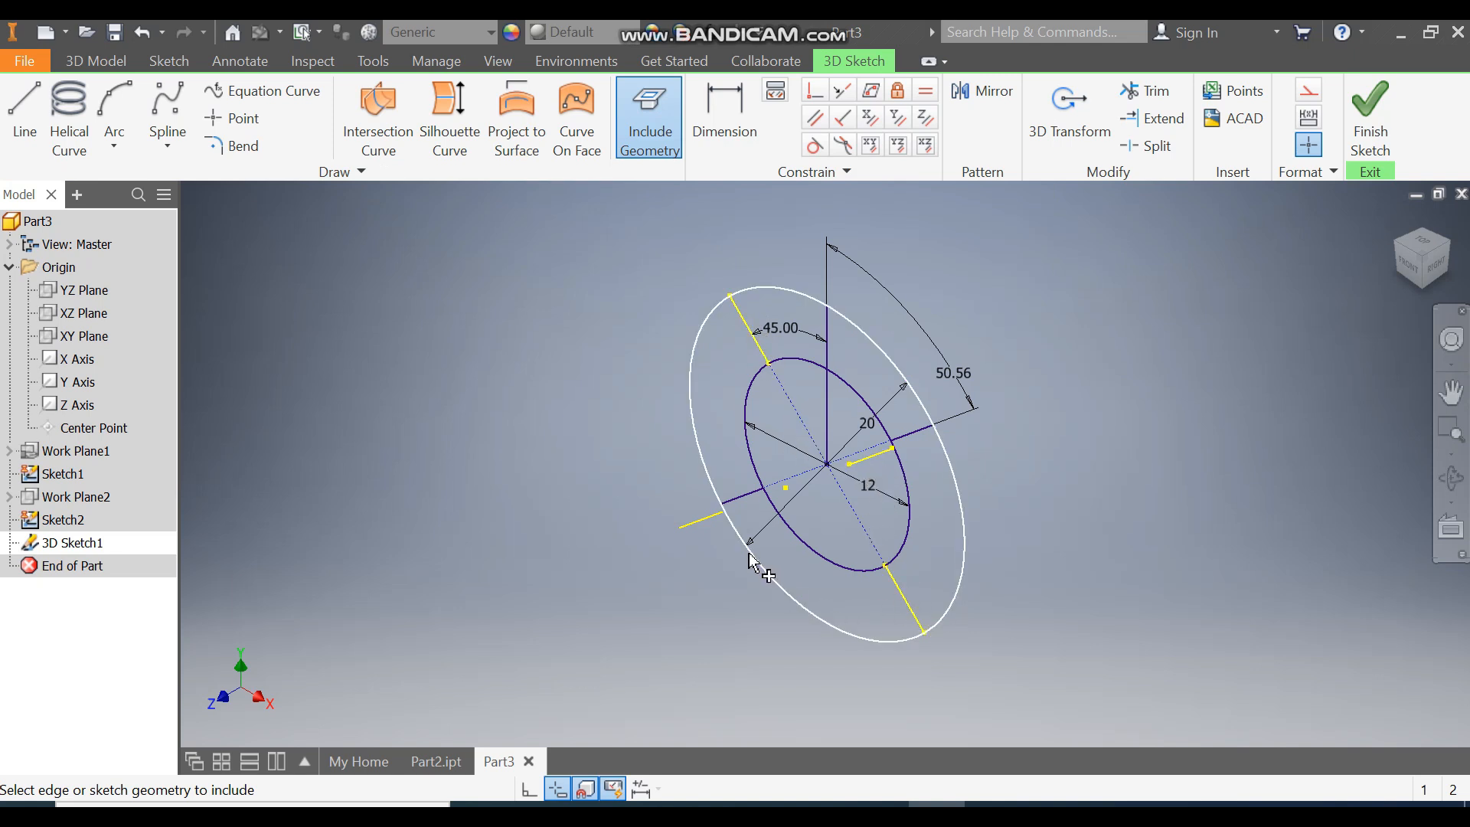
pyautogui.click(706, 527)
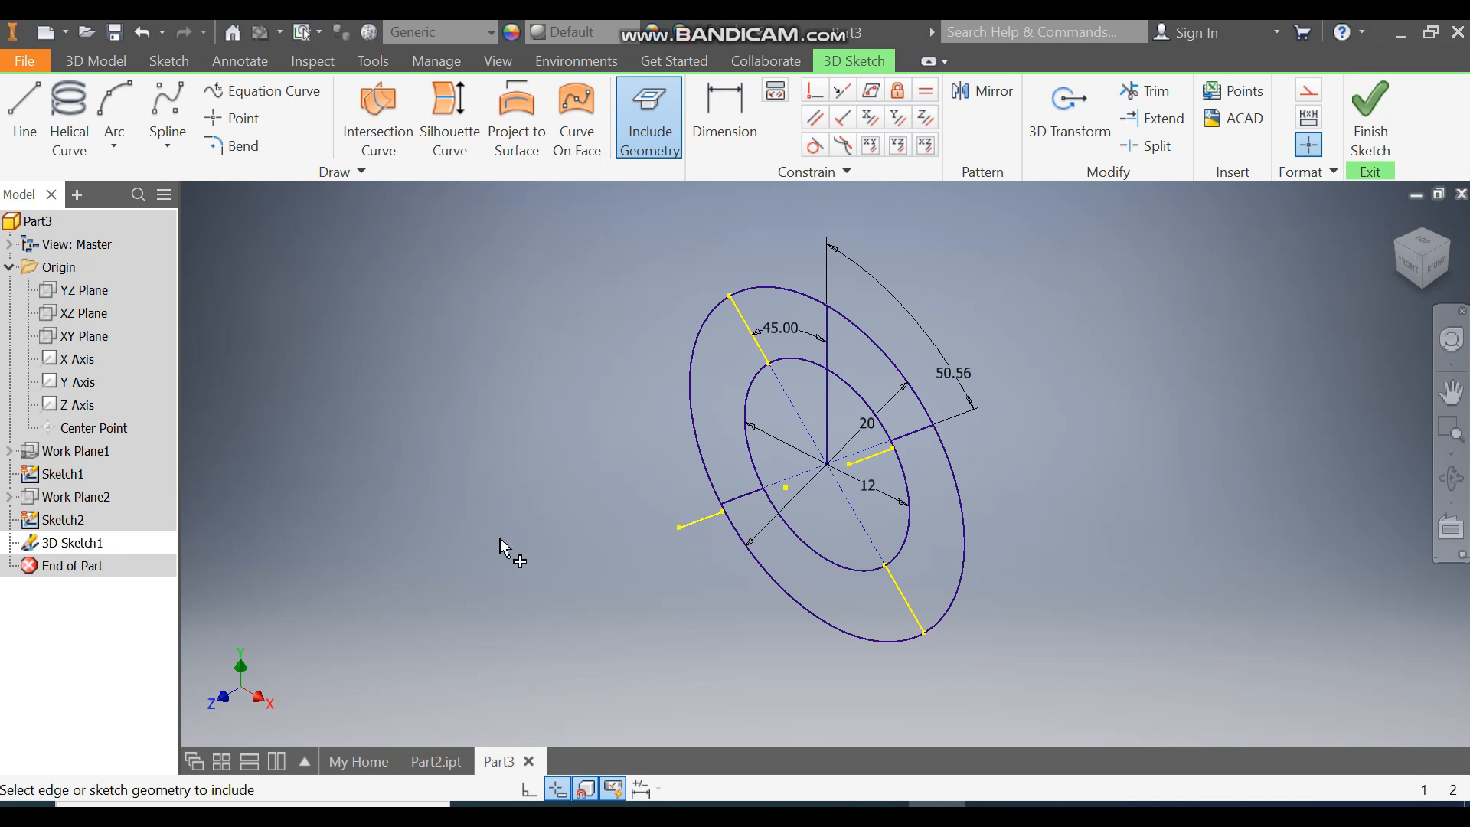
pyautogui.press('Escape')
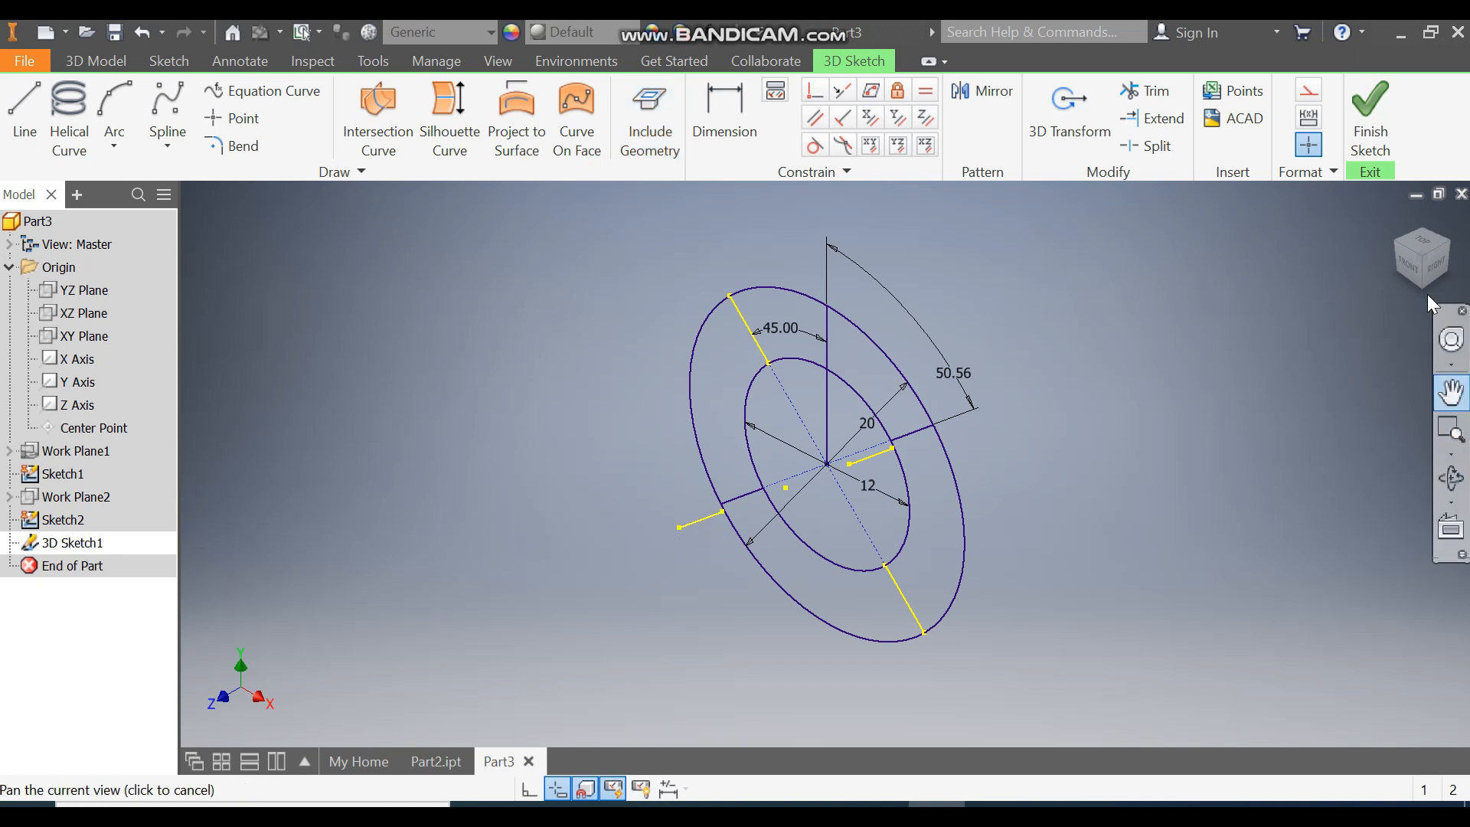
pyautogui.click(1371, 132)
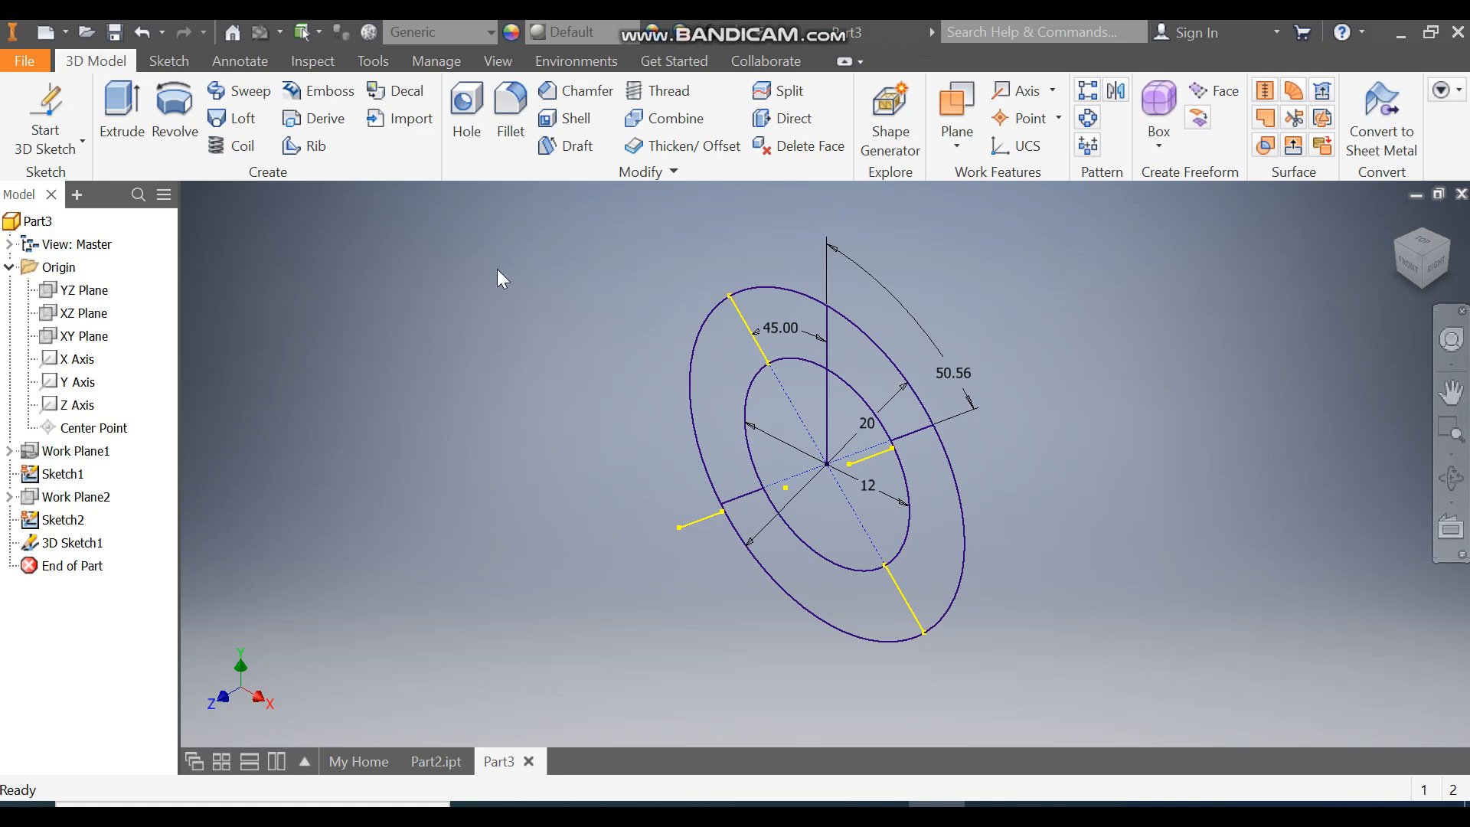
# Step: Hide Sketch1 and Sketch2
pyautogui.click(64, 473)
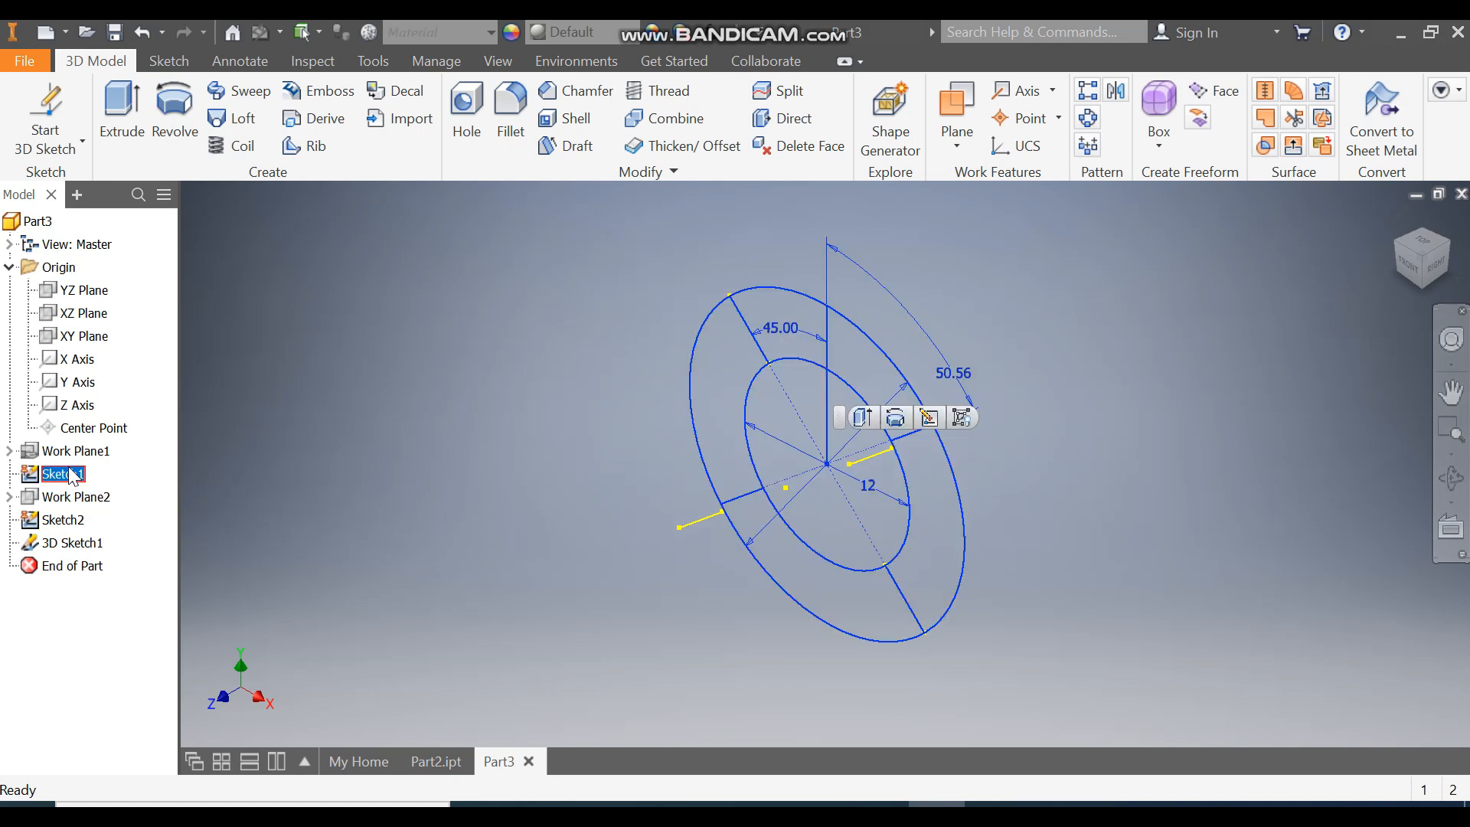
pyautogui.keyDown('ctrl'); pyautogui.click(61, 520); pyautogui.keyUp('ctrl')
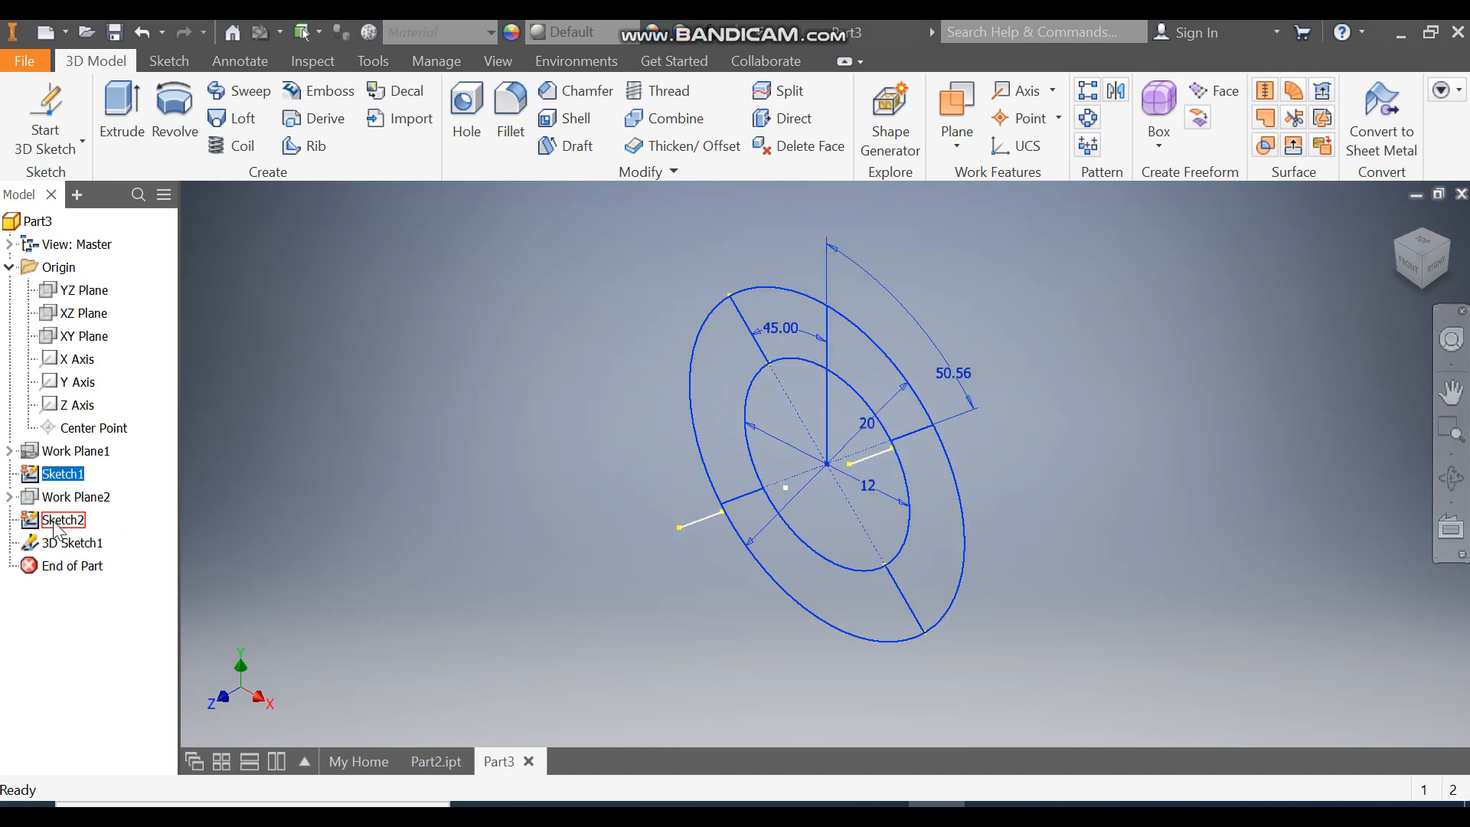
pyautogui.rightClick(58, 529)
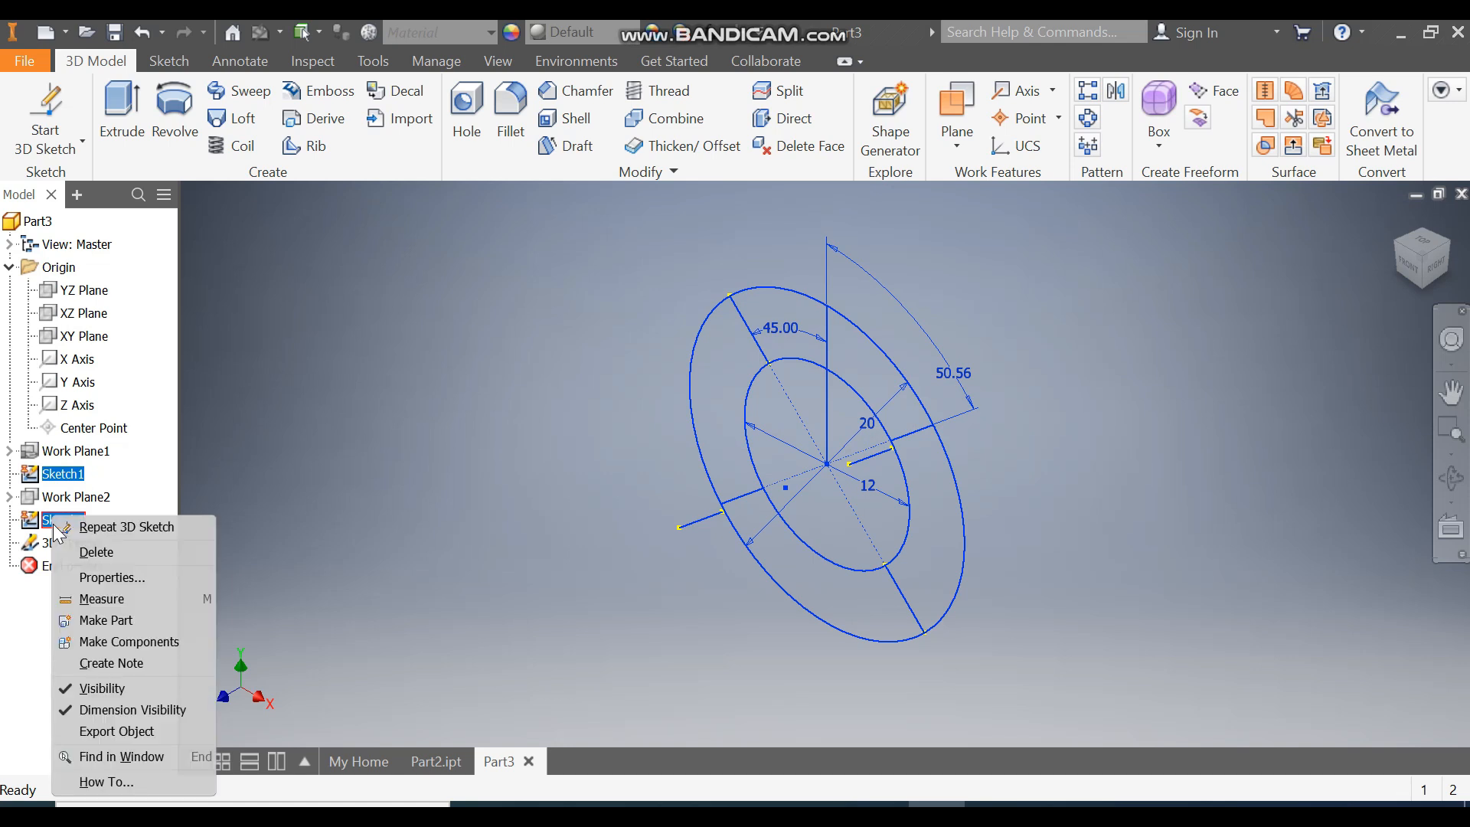
pyautogui.click(92, 685)
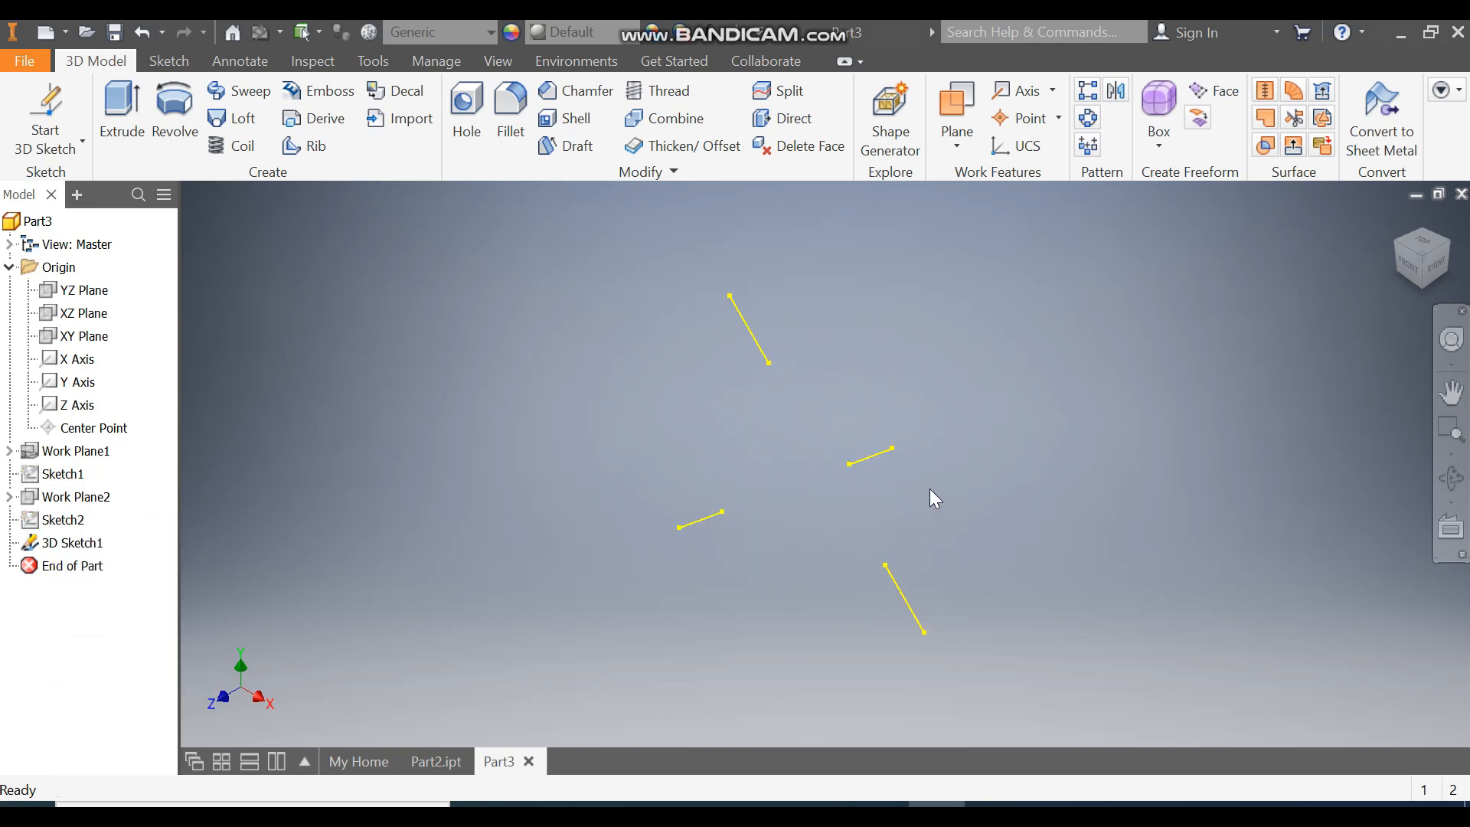
# Step: Create a boundary patch bounded by the four radial segments
pyautogui.moveTo(1005, 512)
pyautogui.keyDown('shift'); pyautogui.mouseDown(button='middle')
pyautogui.moveTo(958, 502)
pyautogui.moveTo(980, 509)
pyautogui.mouseUp(button='middle'); pyautogui.keyUp('shift')
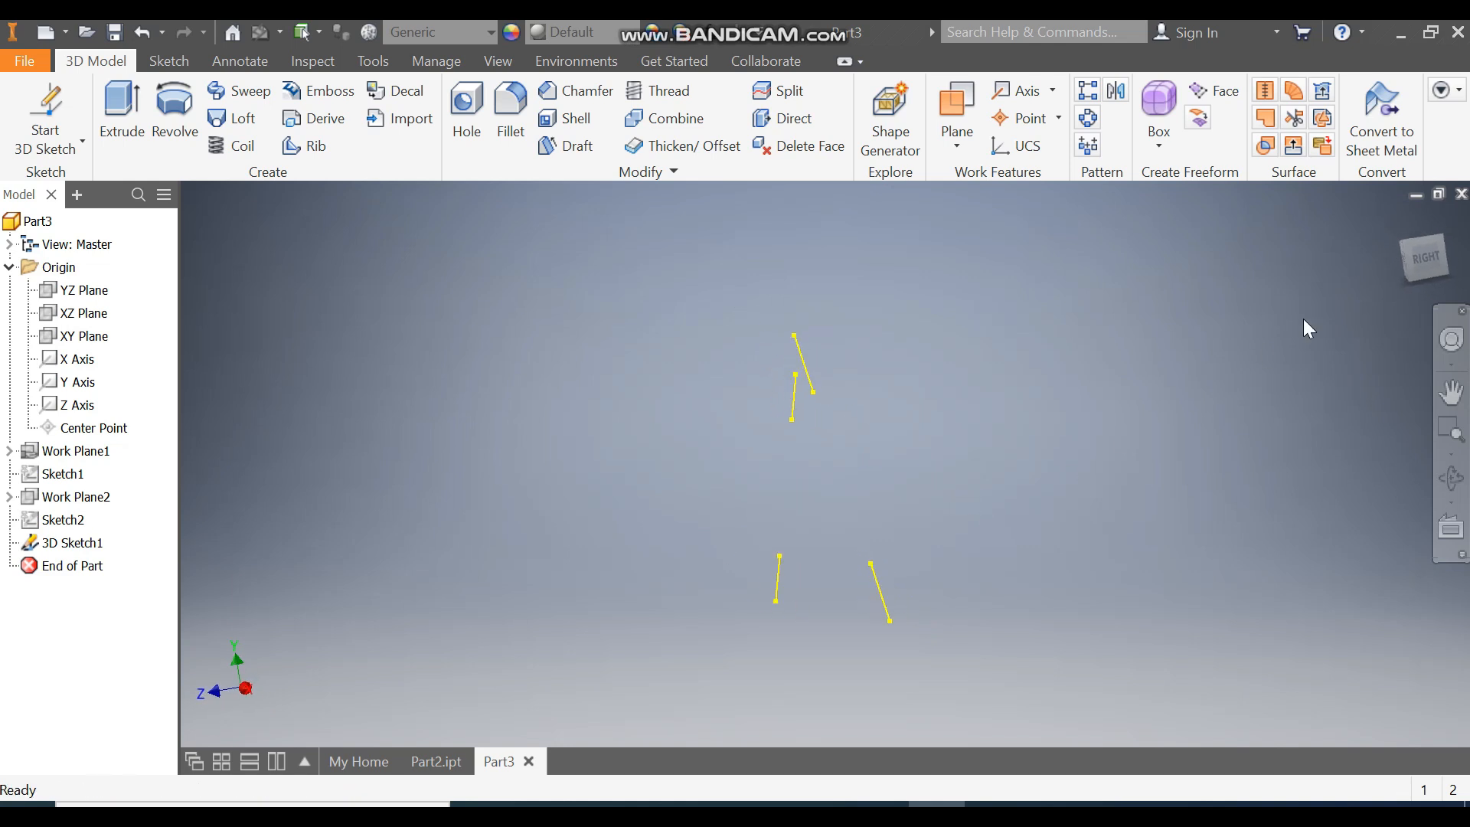
pyautogui.click(1423, 258)
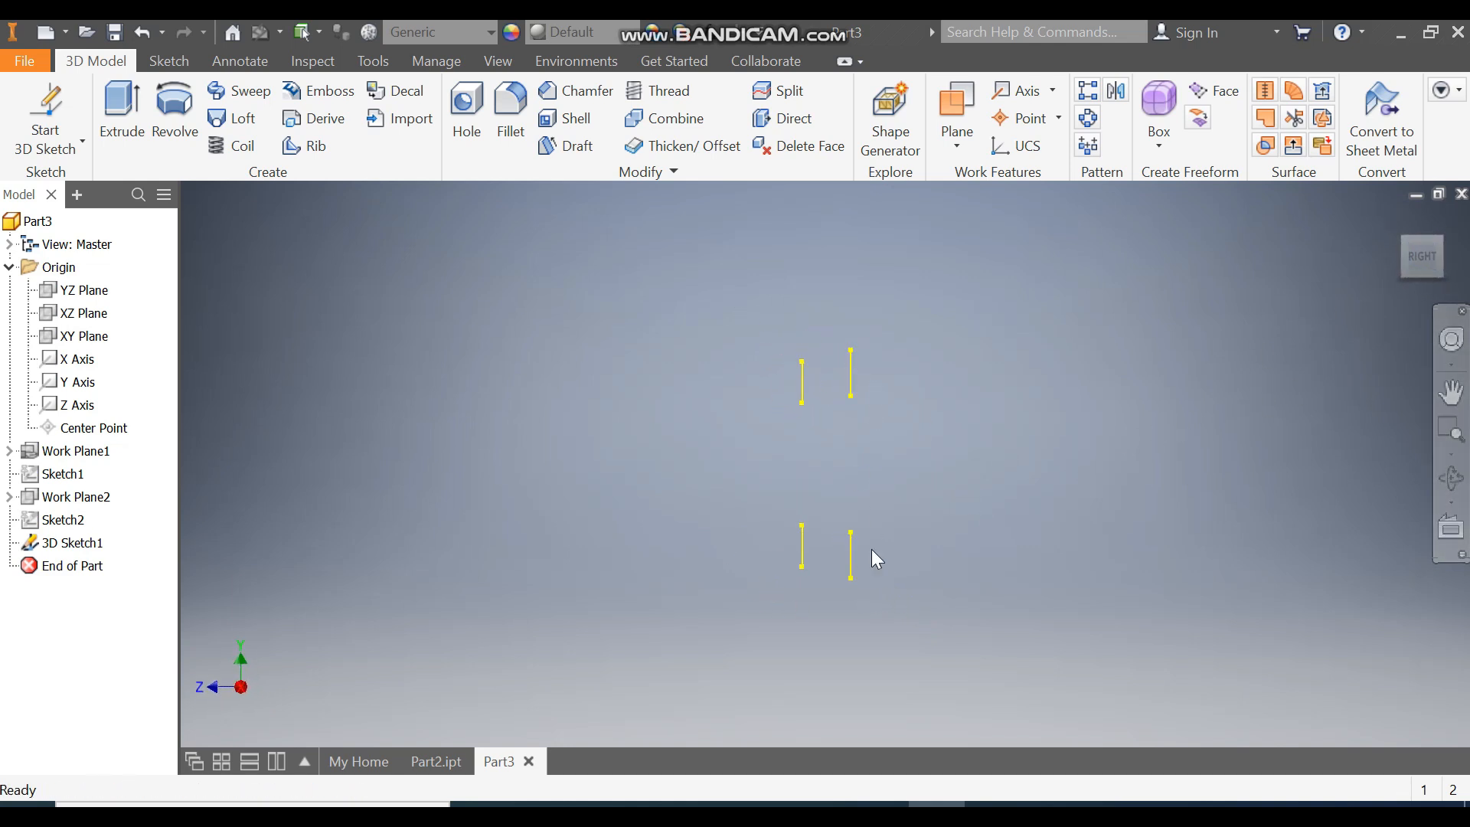
pyautogui.keyDown('shift'); pyautogui.moveTo(1397, 219); pyautogui.dragTo(1237, 365, button='middle'); pyautogui.keyUp('shift')
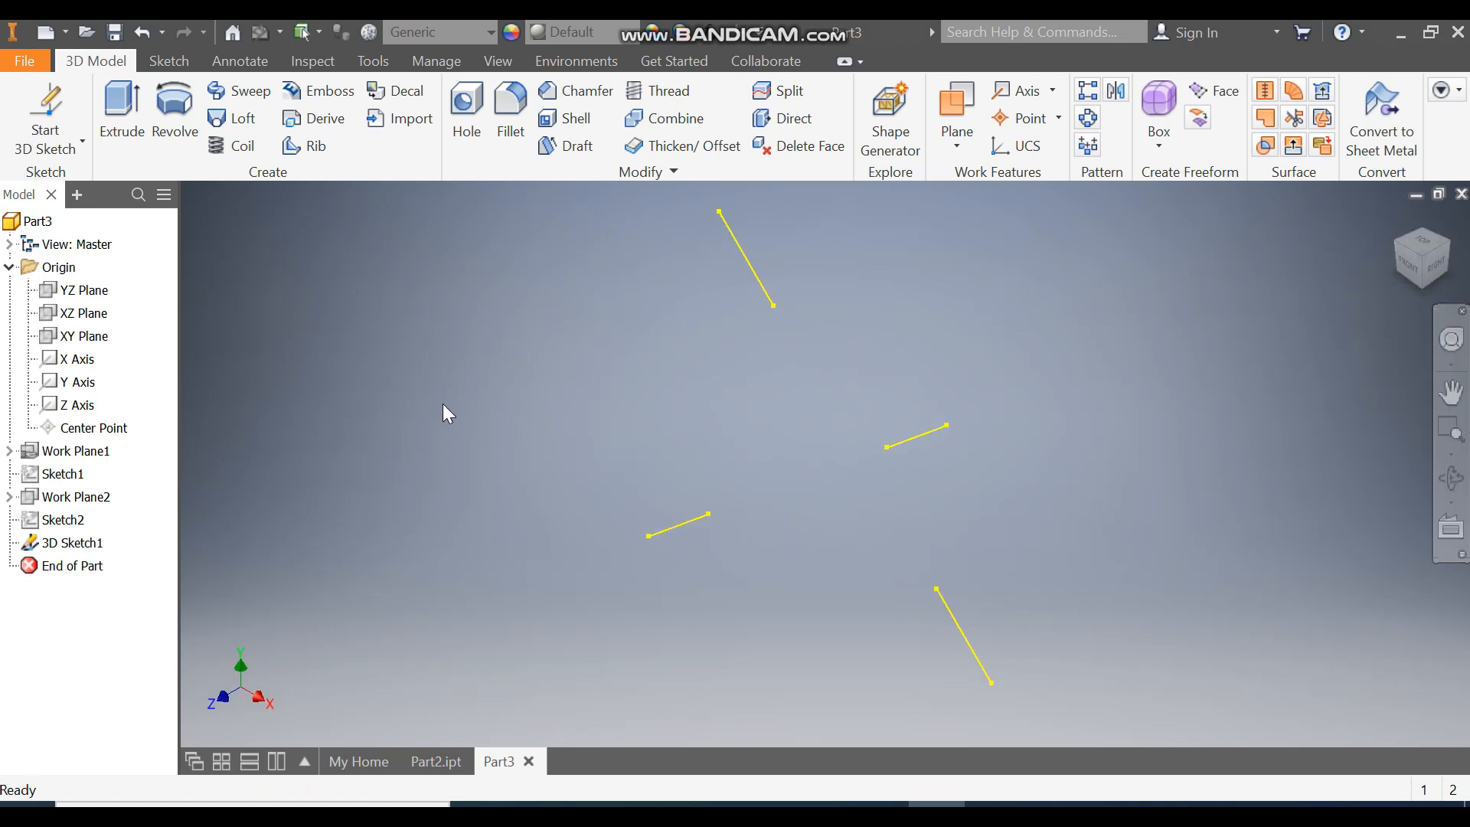
pyautogui.click(1265, 117)
pyautogui.moveTo(1002, 277); pyautogui.dragTo(1179, 299, button='middle')
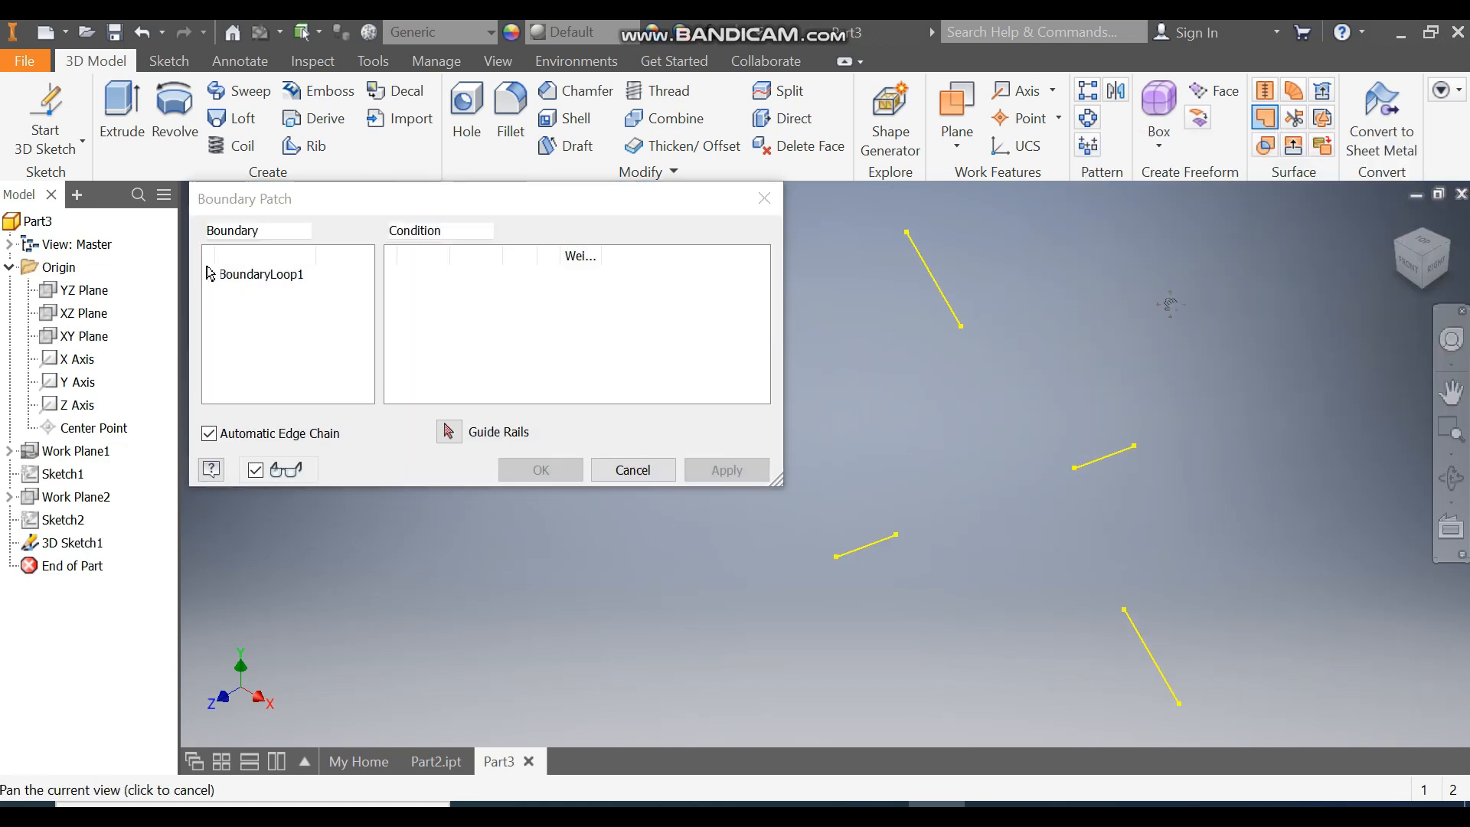
pyautogui.click(935, 300)
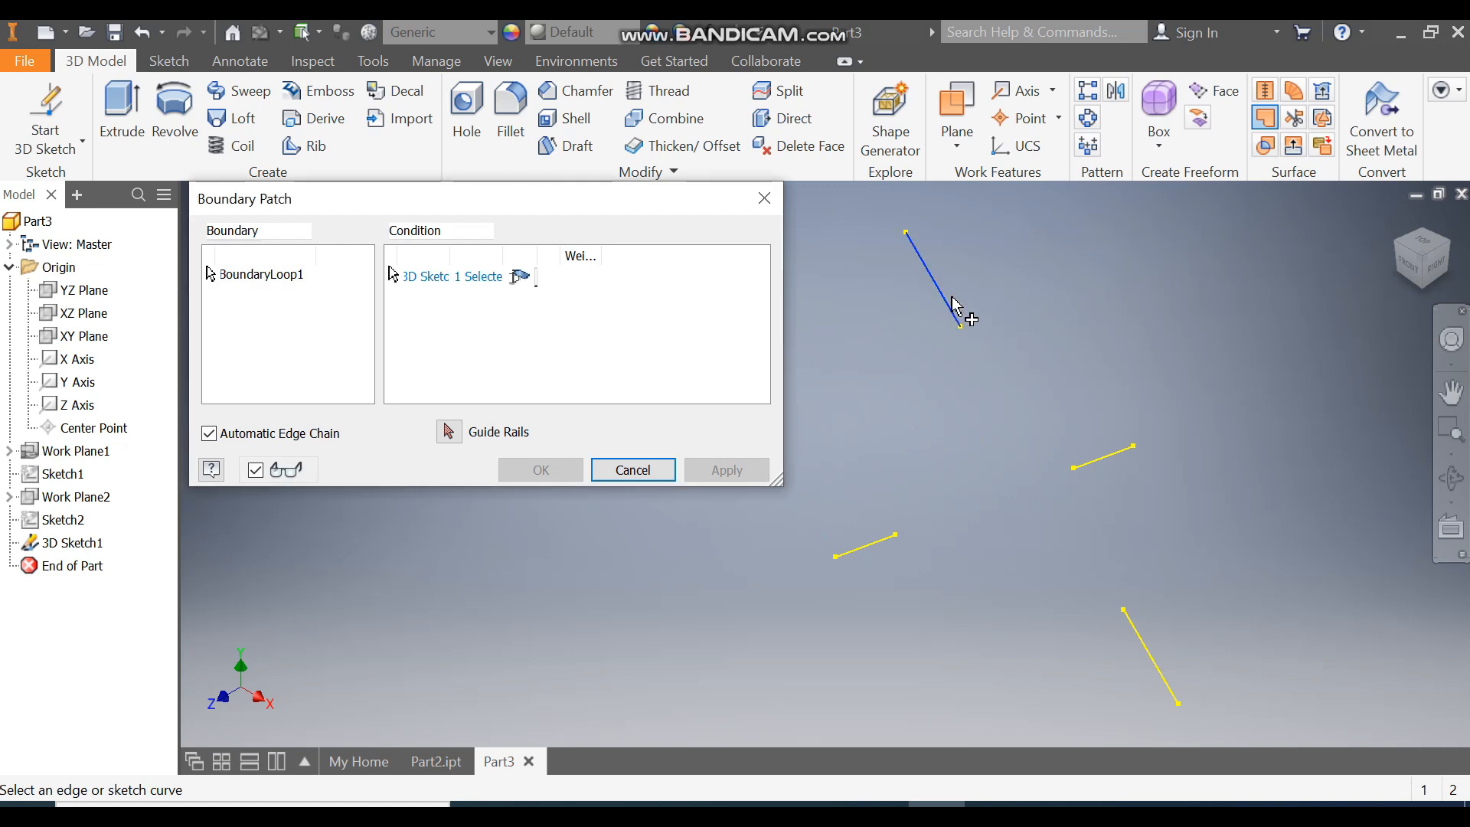
pyautogui.click(1103, 458)
pyautogui.click(1138, 632)
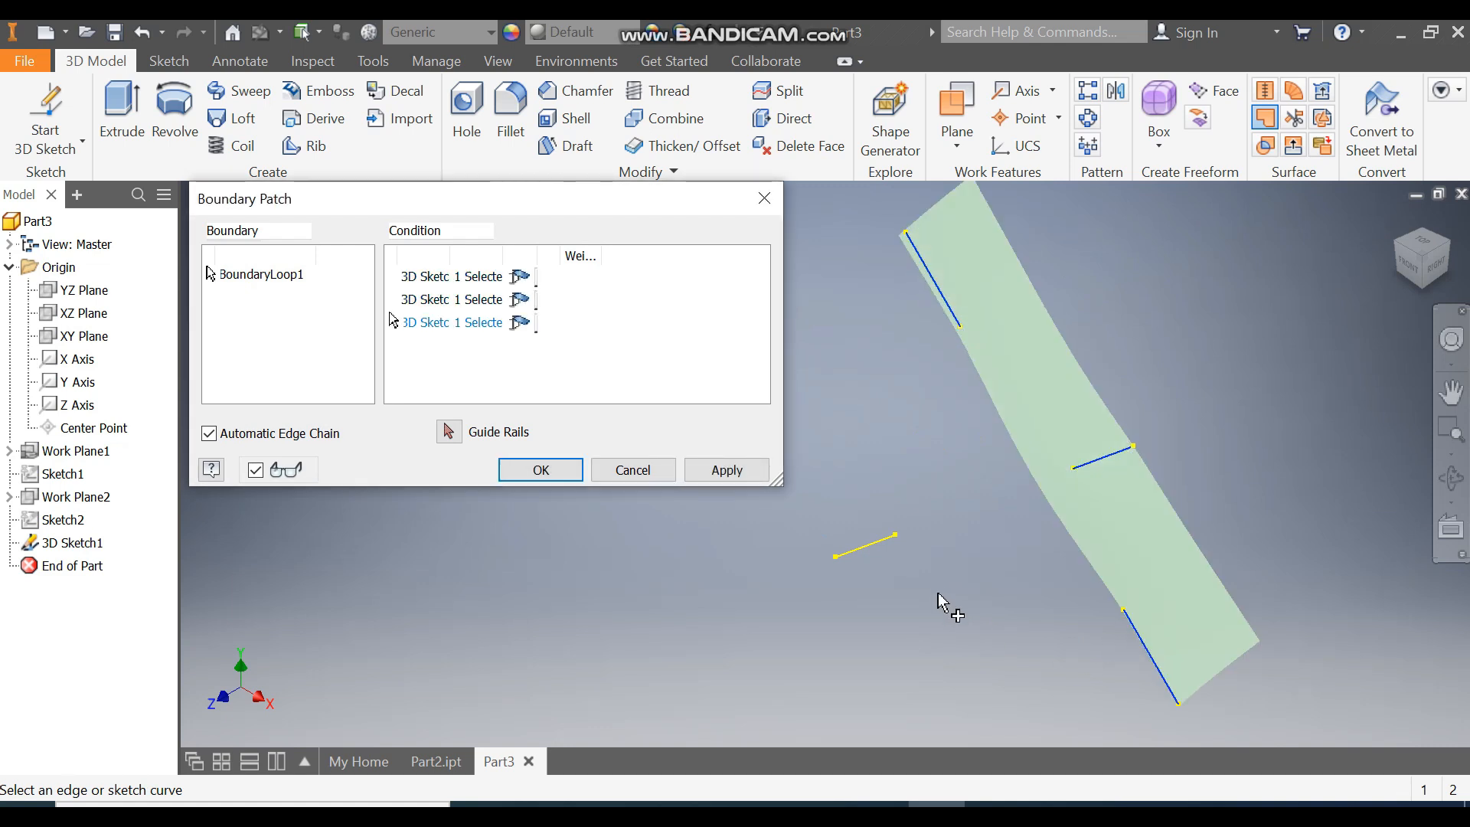
pyautogui.click(875, 544)
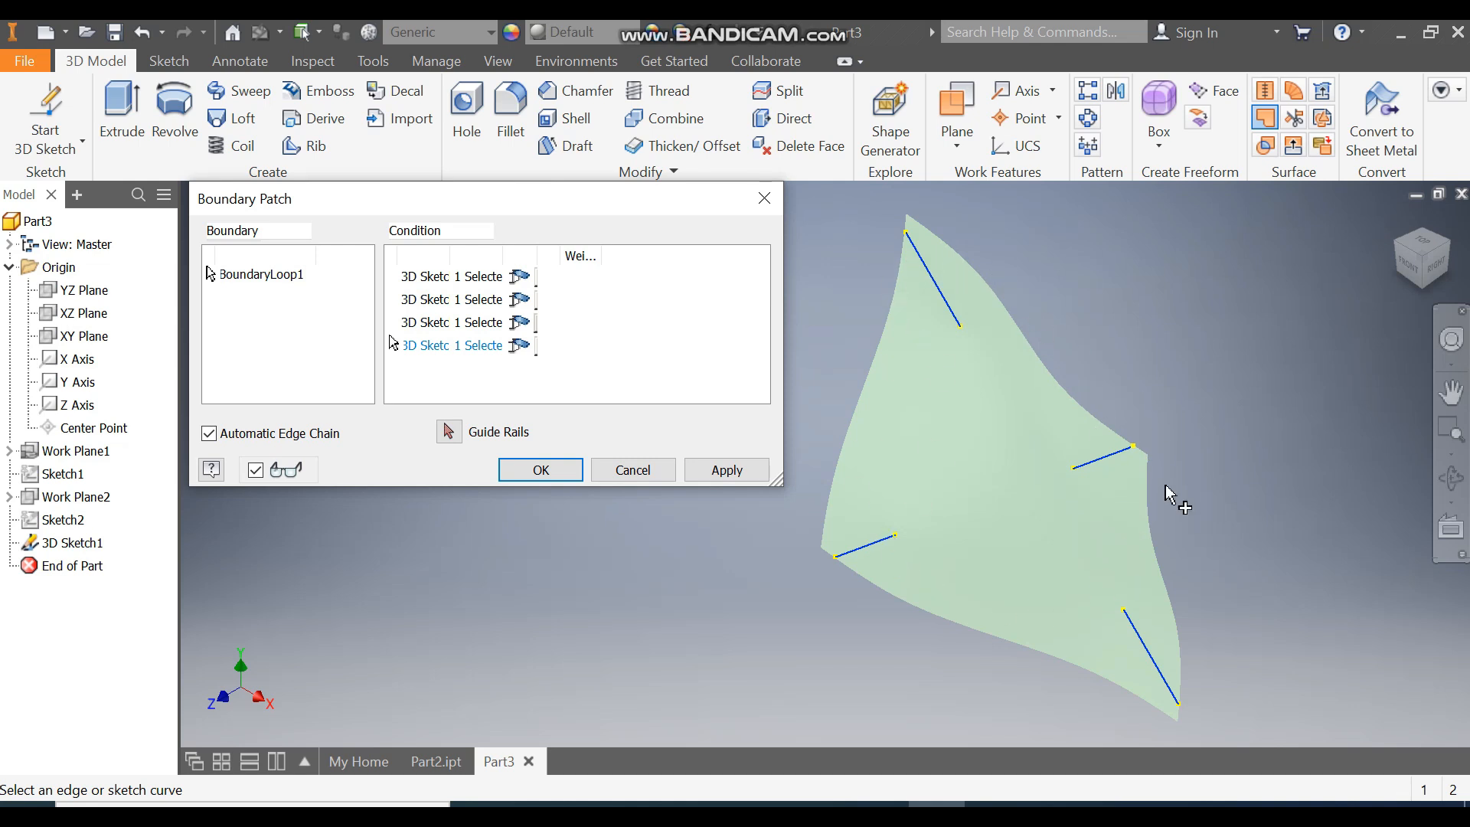
pyautogui.click(548, 477)
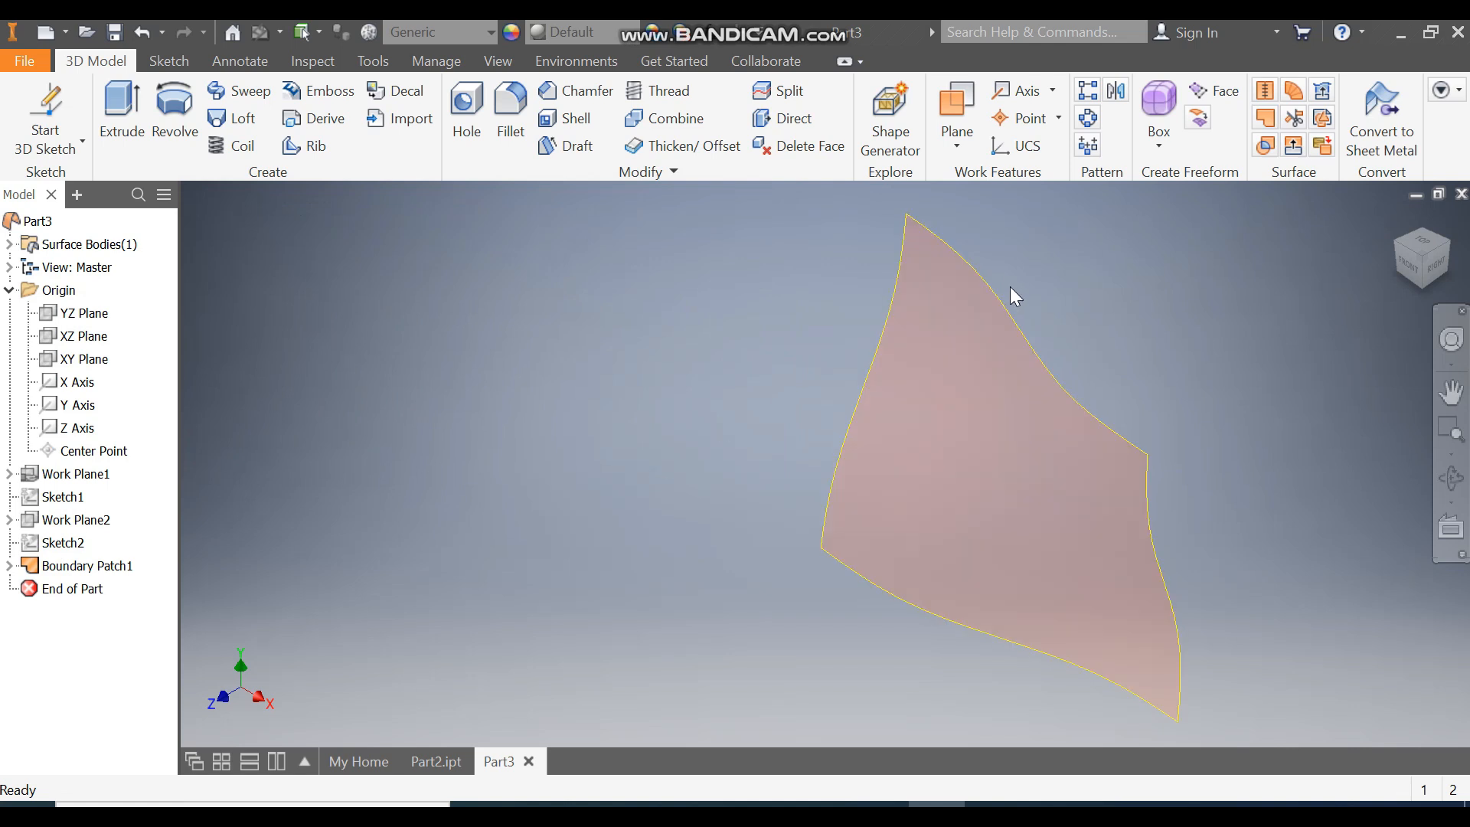
# Step: Thicken the boundary patch by 1 mm into a solid
pyautogui.click(689, 148)
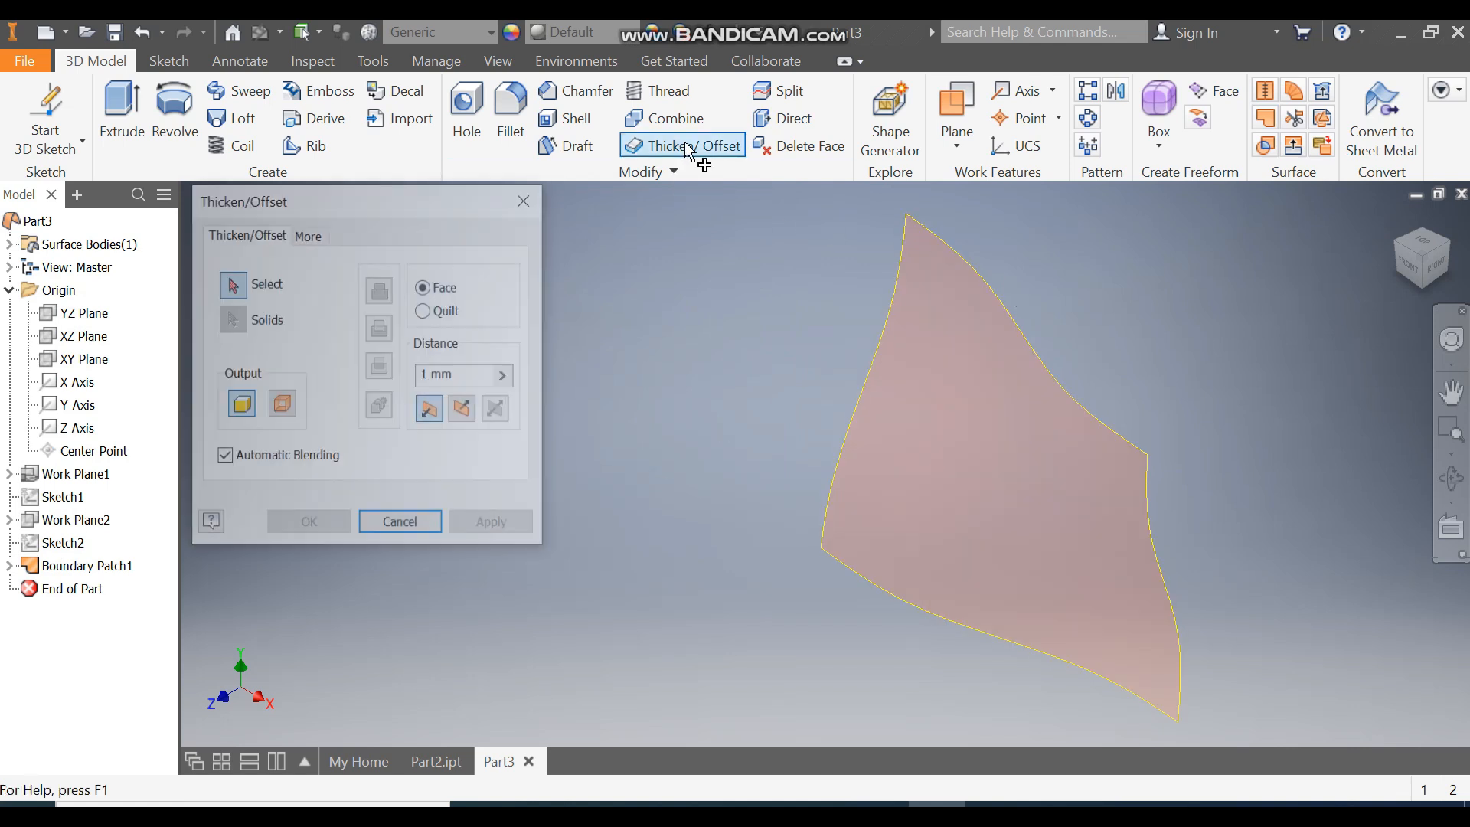
pyautogui.click(952, 361)
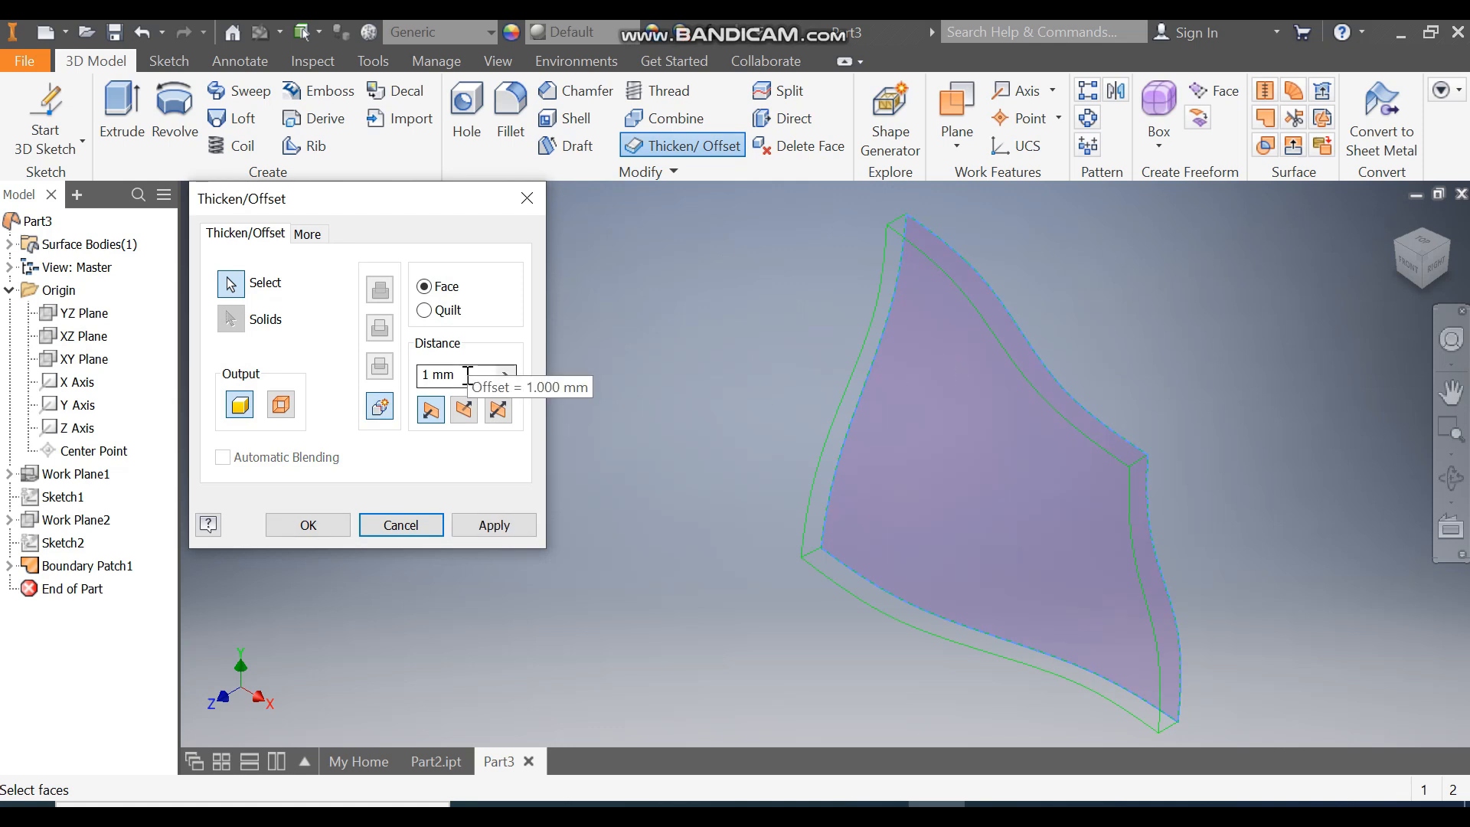
pyautogui.click(318, 531)
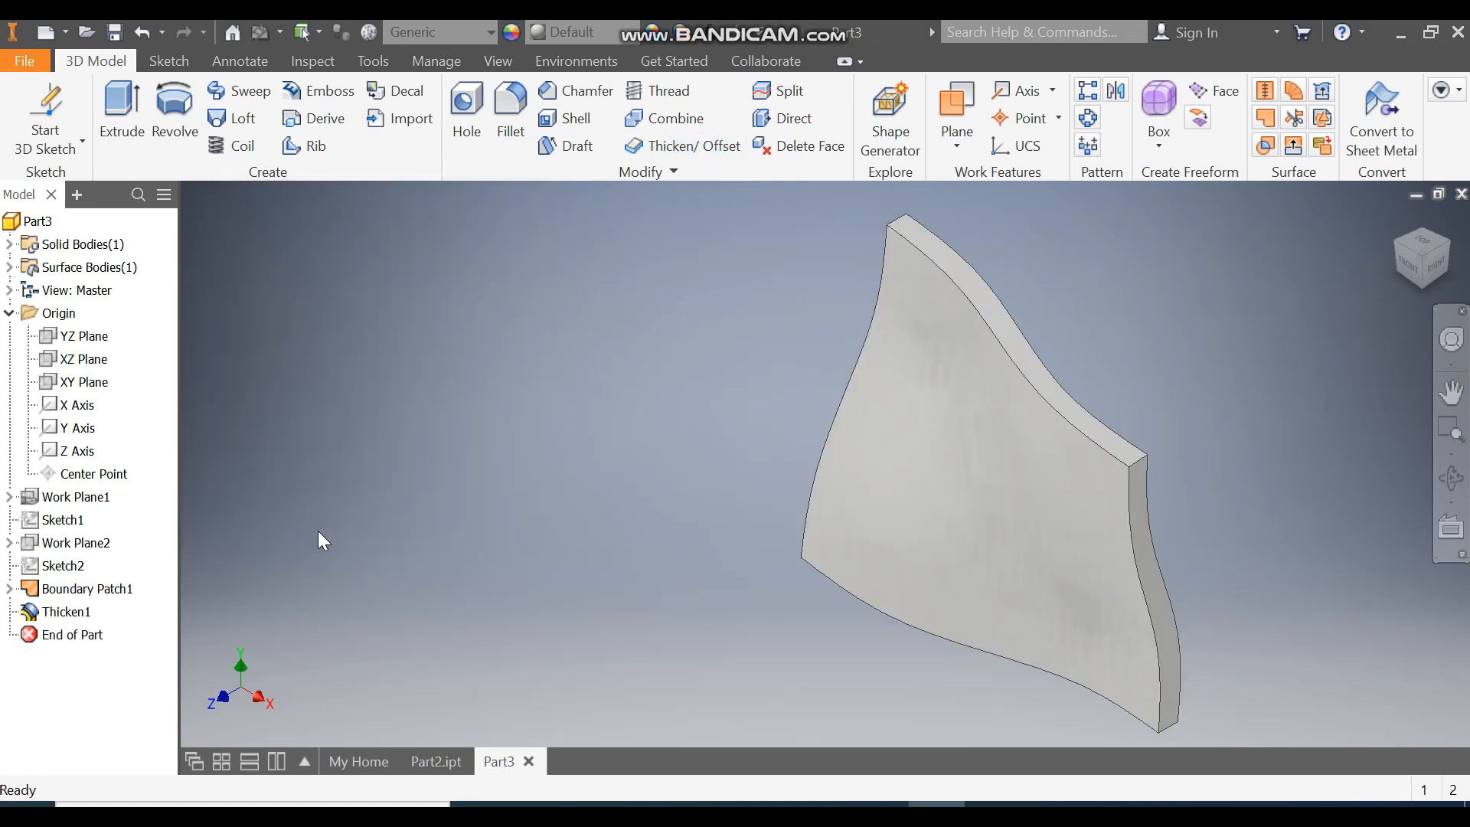
# Step: Start a new 2D sketch on the XY Plane
pyautogui.scroll(-3, 819, 310)
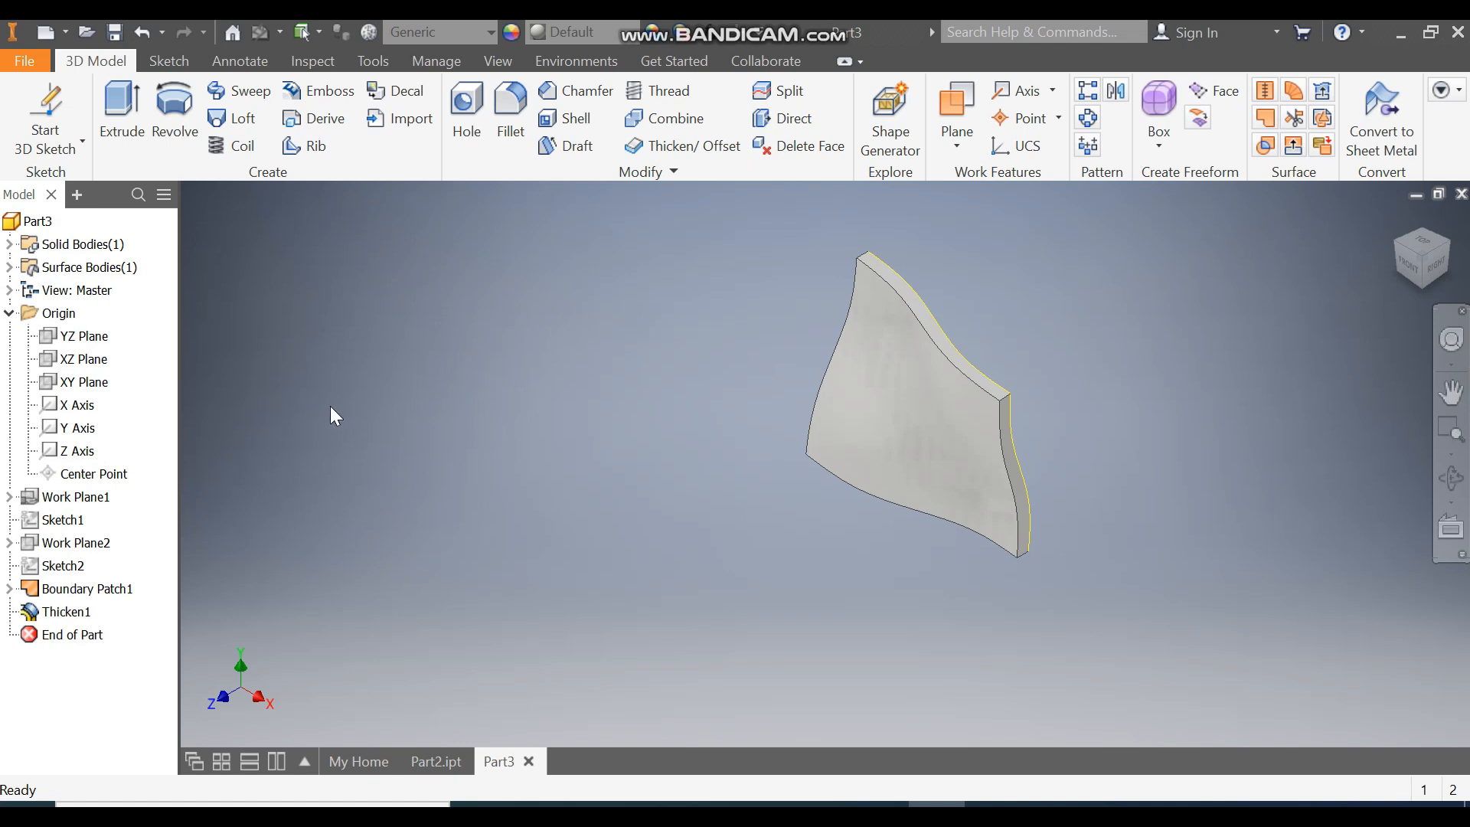
pyautogui.click(81, 383)
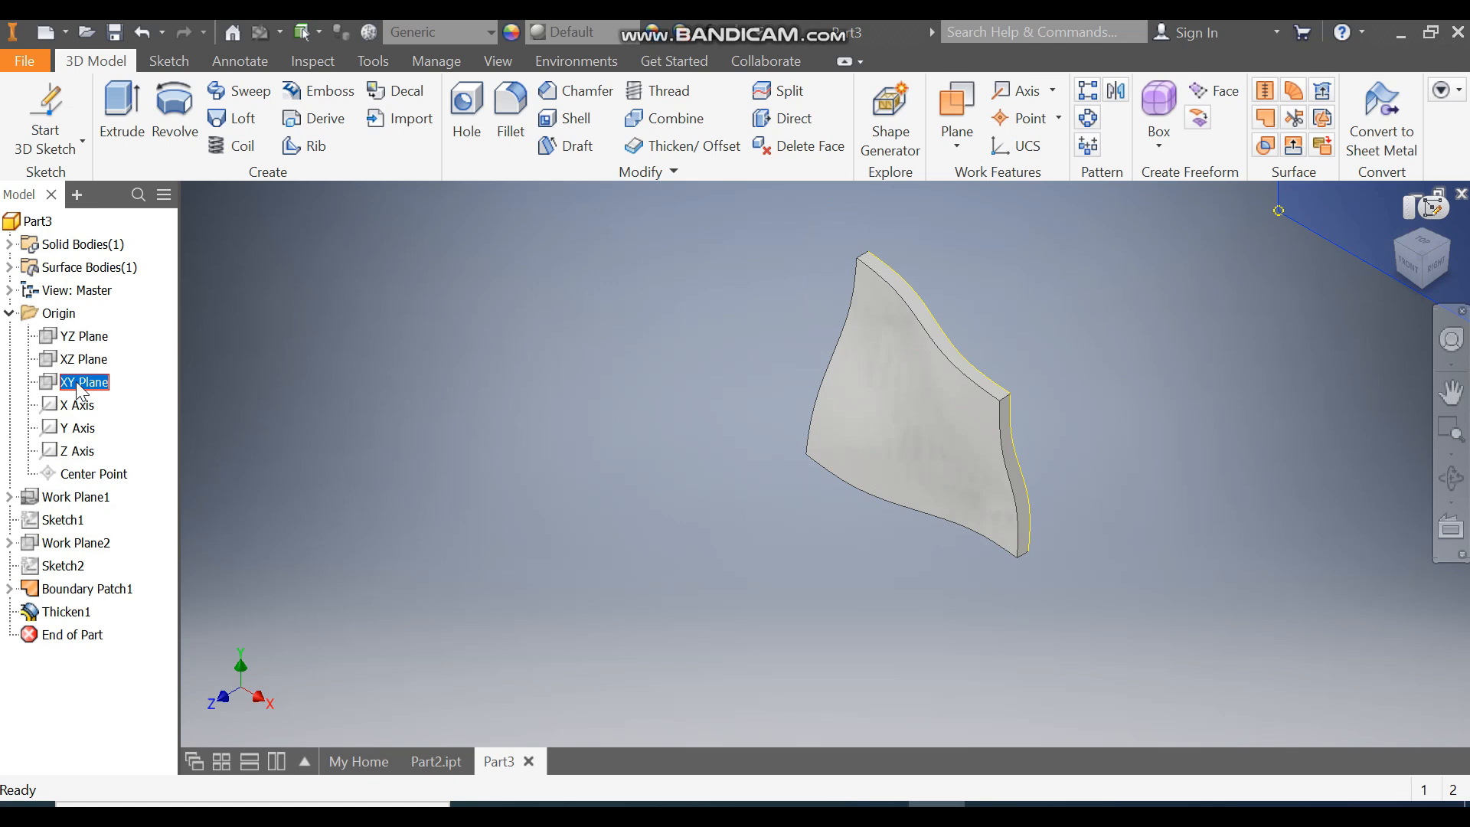
pyautogui.scroll(-5, 834, 555)
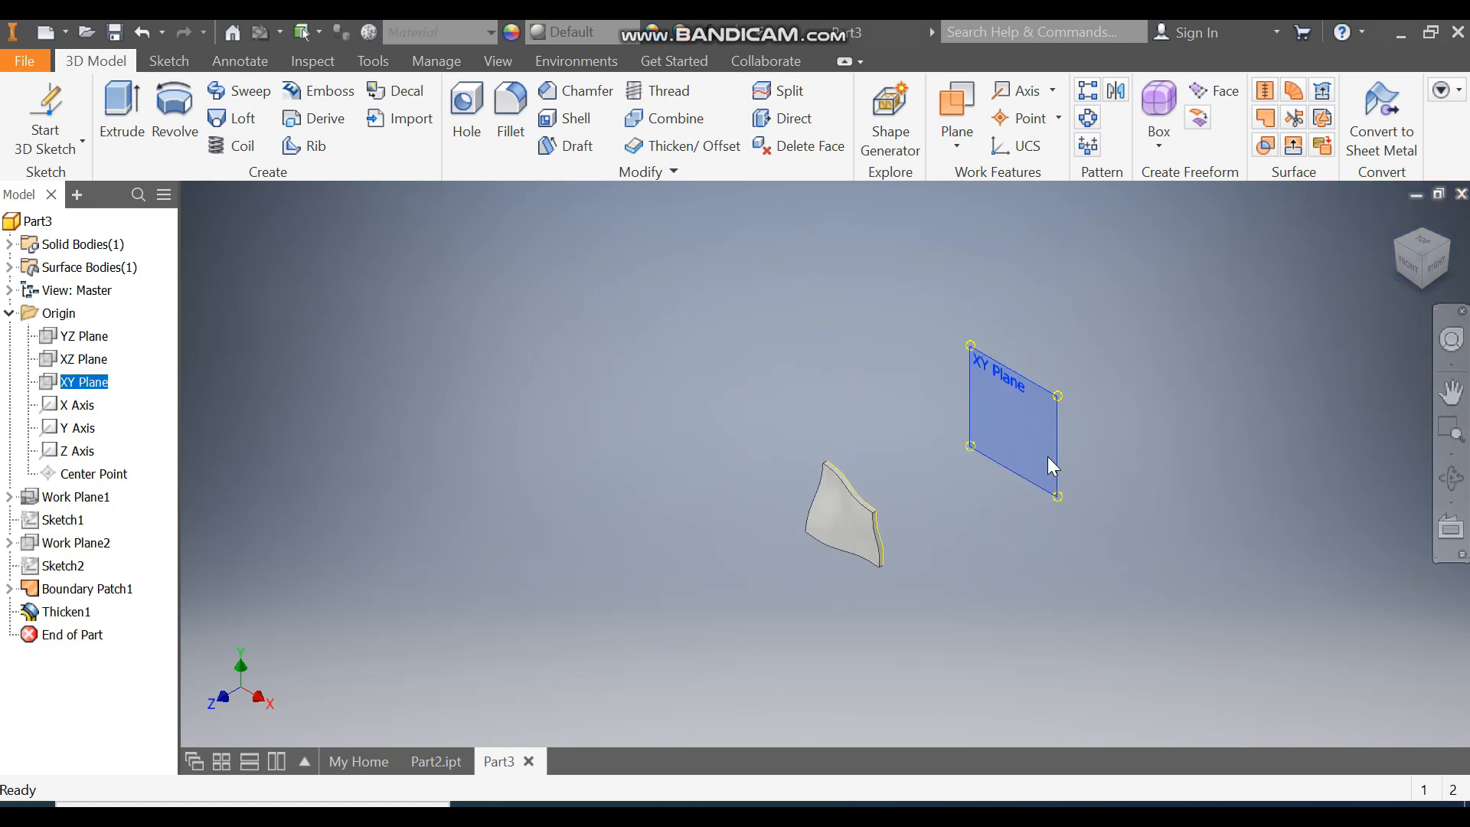
pyautogui.click(1046, 455)
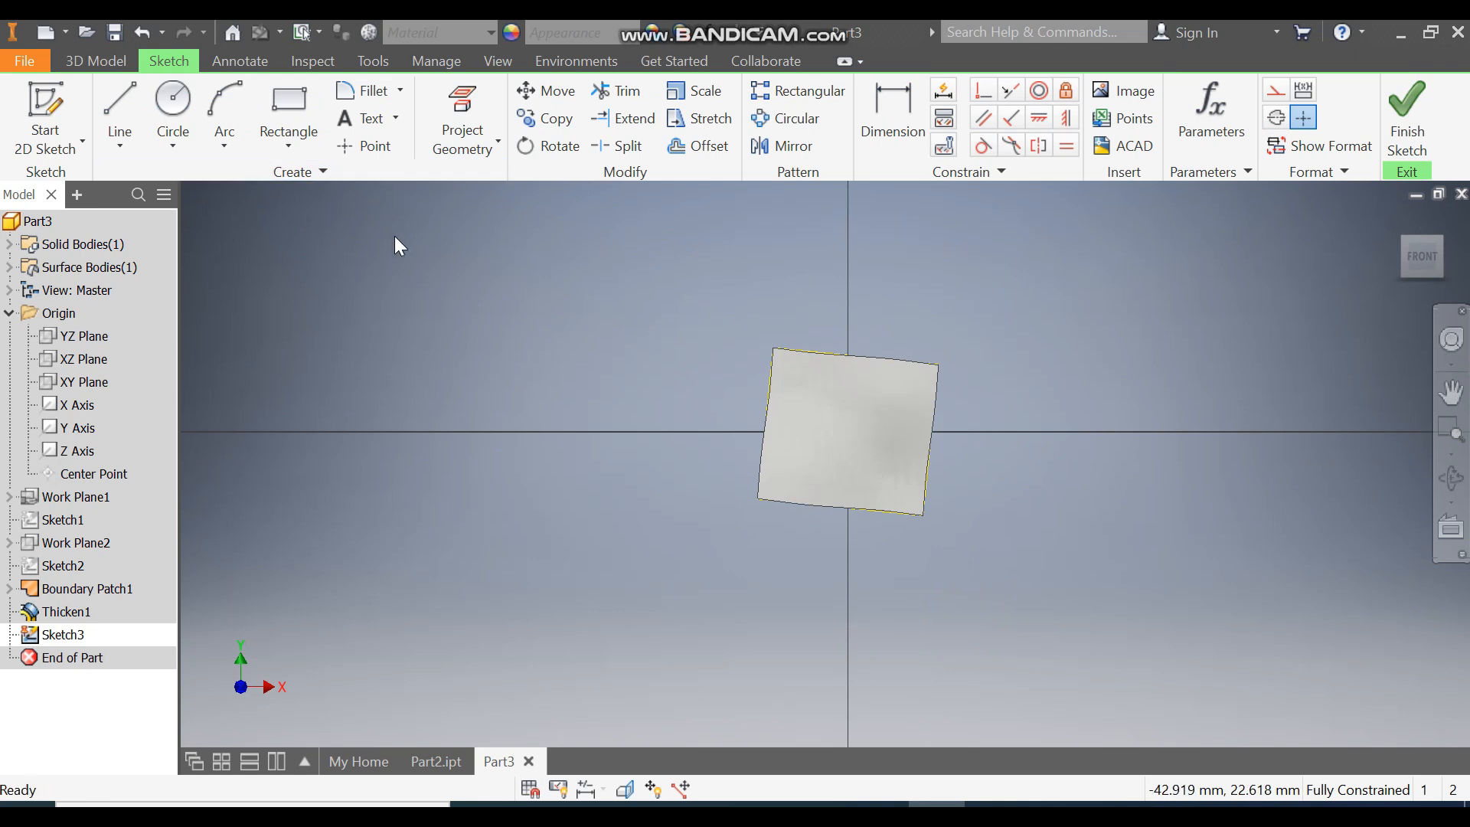
# Step: Switch the visual style to Wireframe
pyautogui.click(497, 61)
pyautogui.click(256, 136)
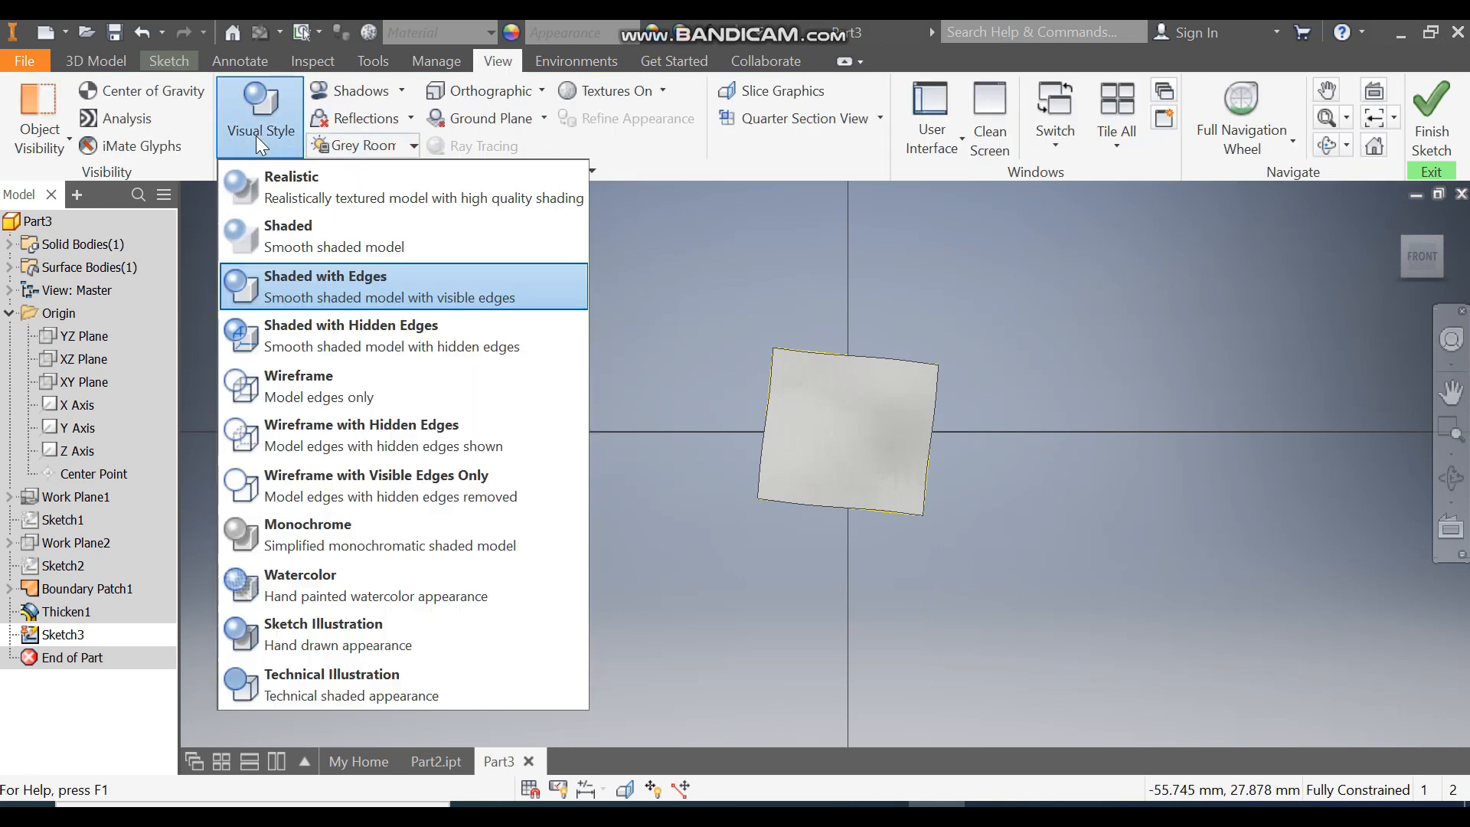
pyautogui.click(344, 380)
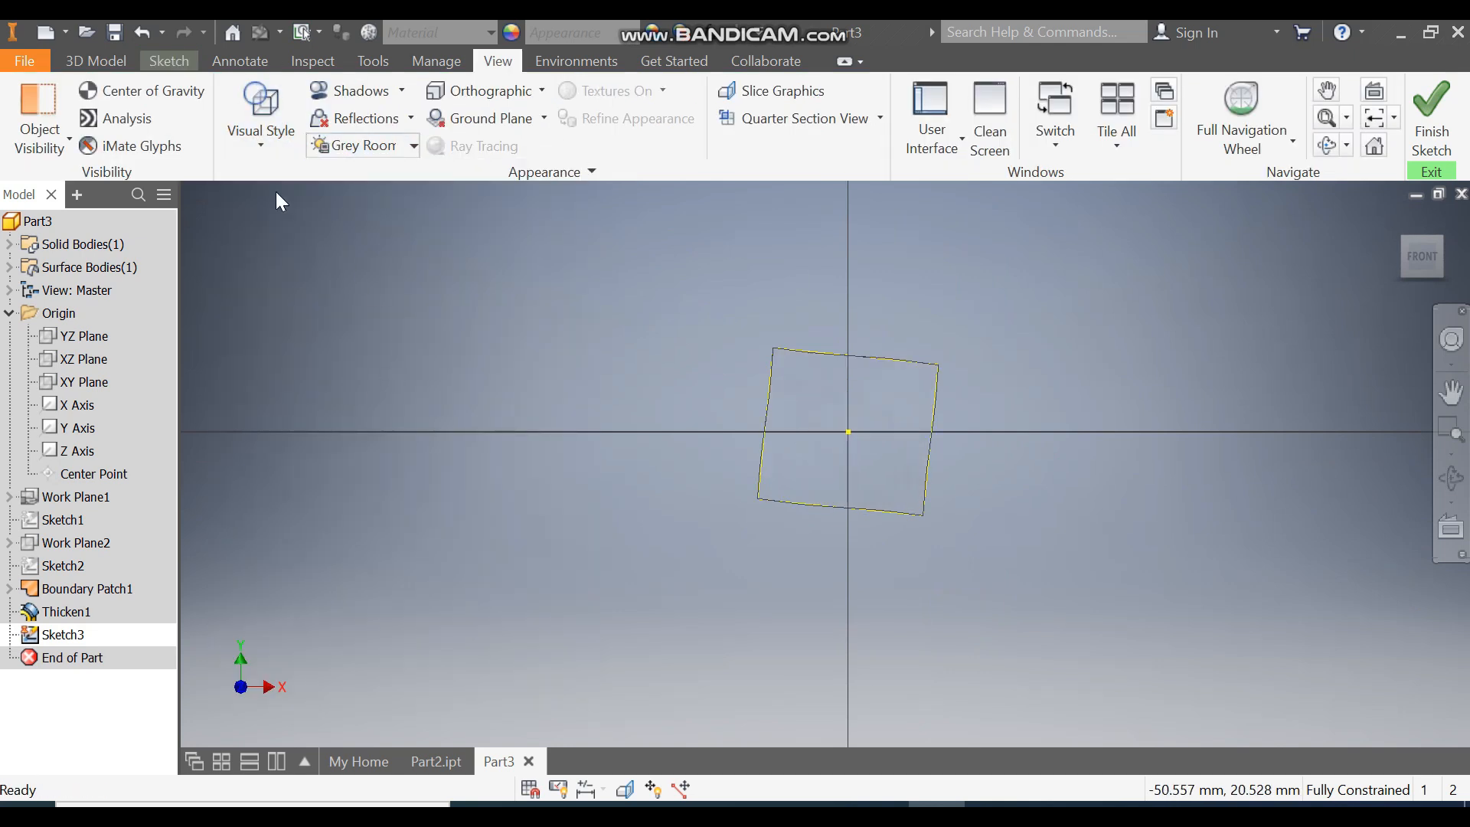
# Step: Draw a circle of 8 mm diameter centred on the origin
pyautogui.click(169, 63)
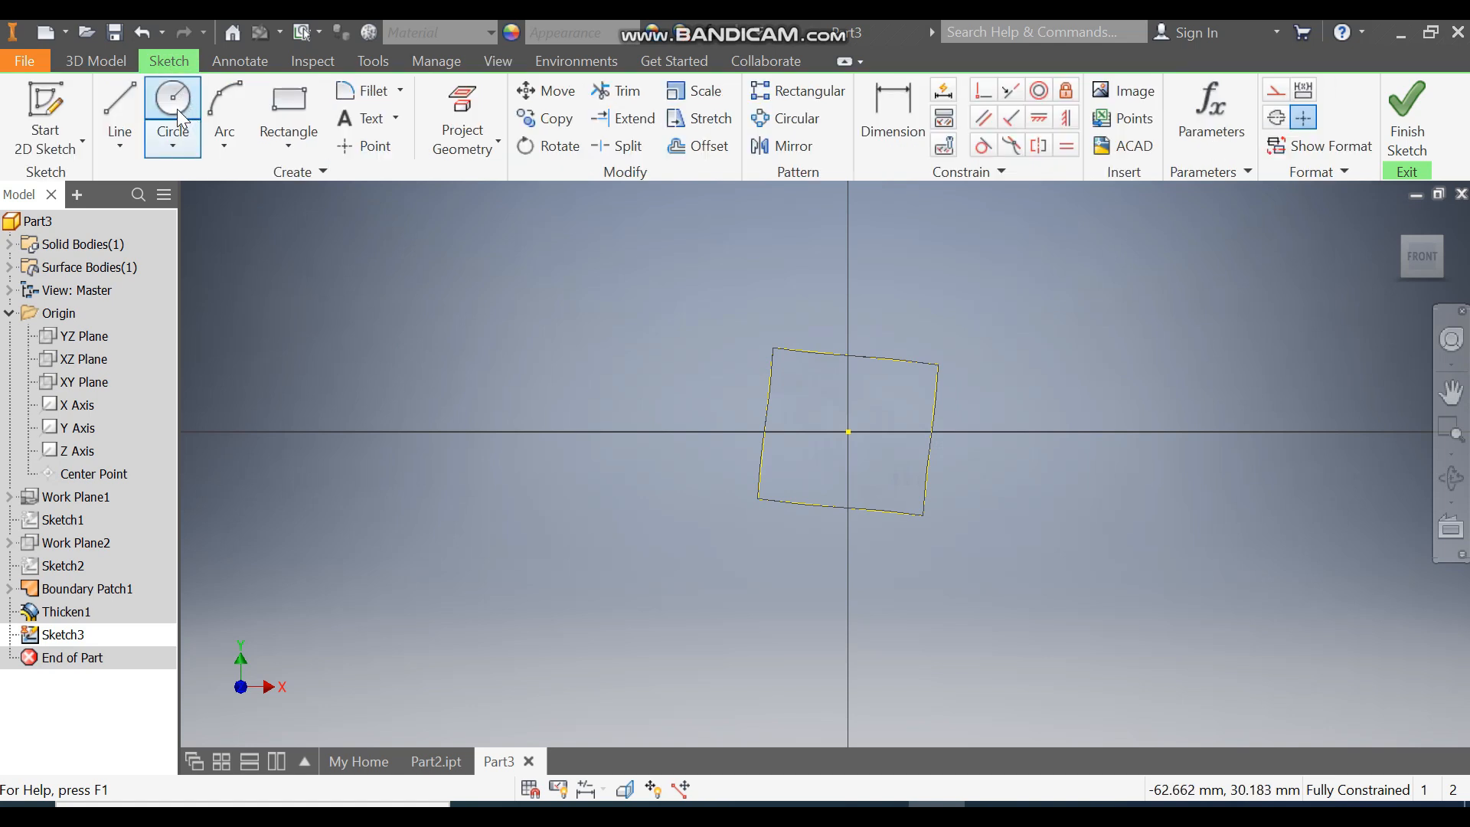
pyautogui.click(173, 103)
pyautogui.click(848, 431)
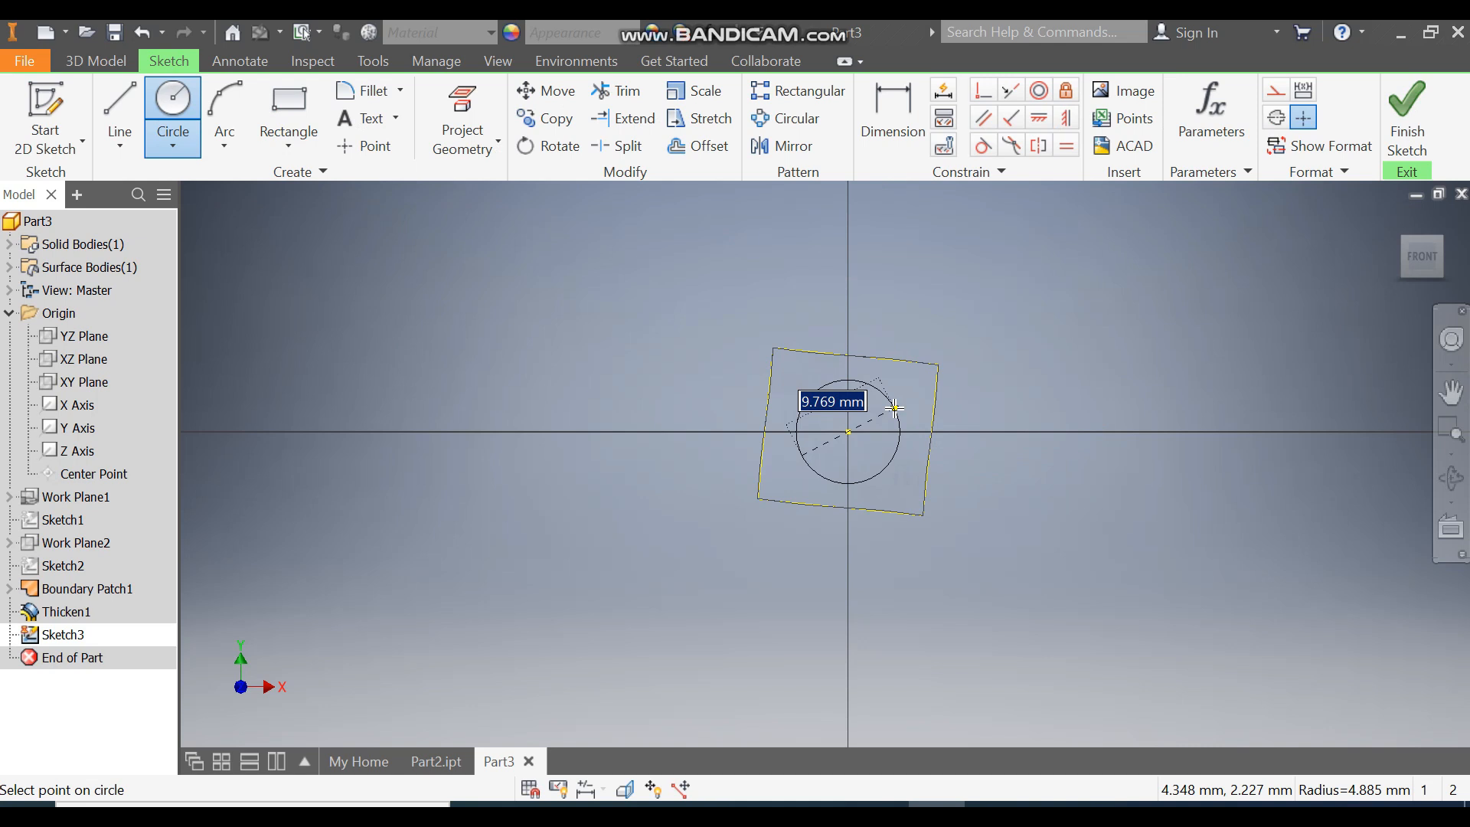
pyautogui.write('8')
pyautogui.press('Return')
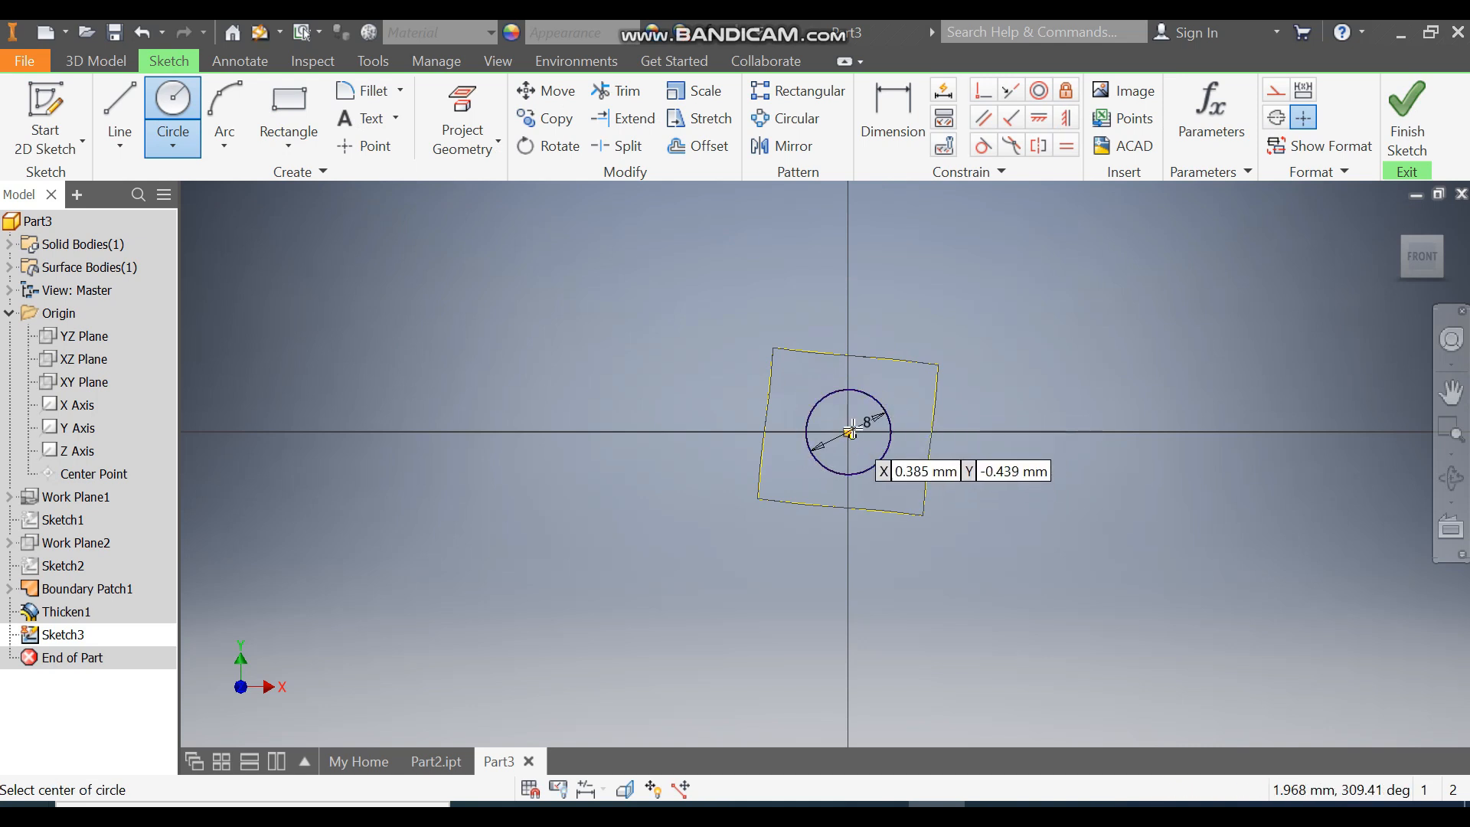
# Step: Draw a concentric circle of 12 mm diameter centred on the origin
pyautogui.click(848, 432)
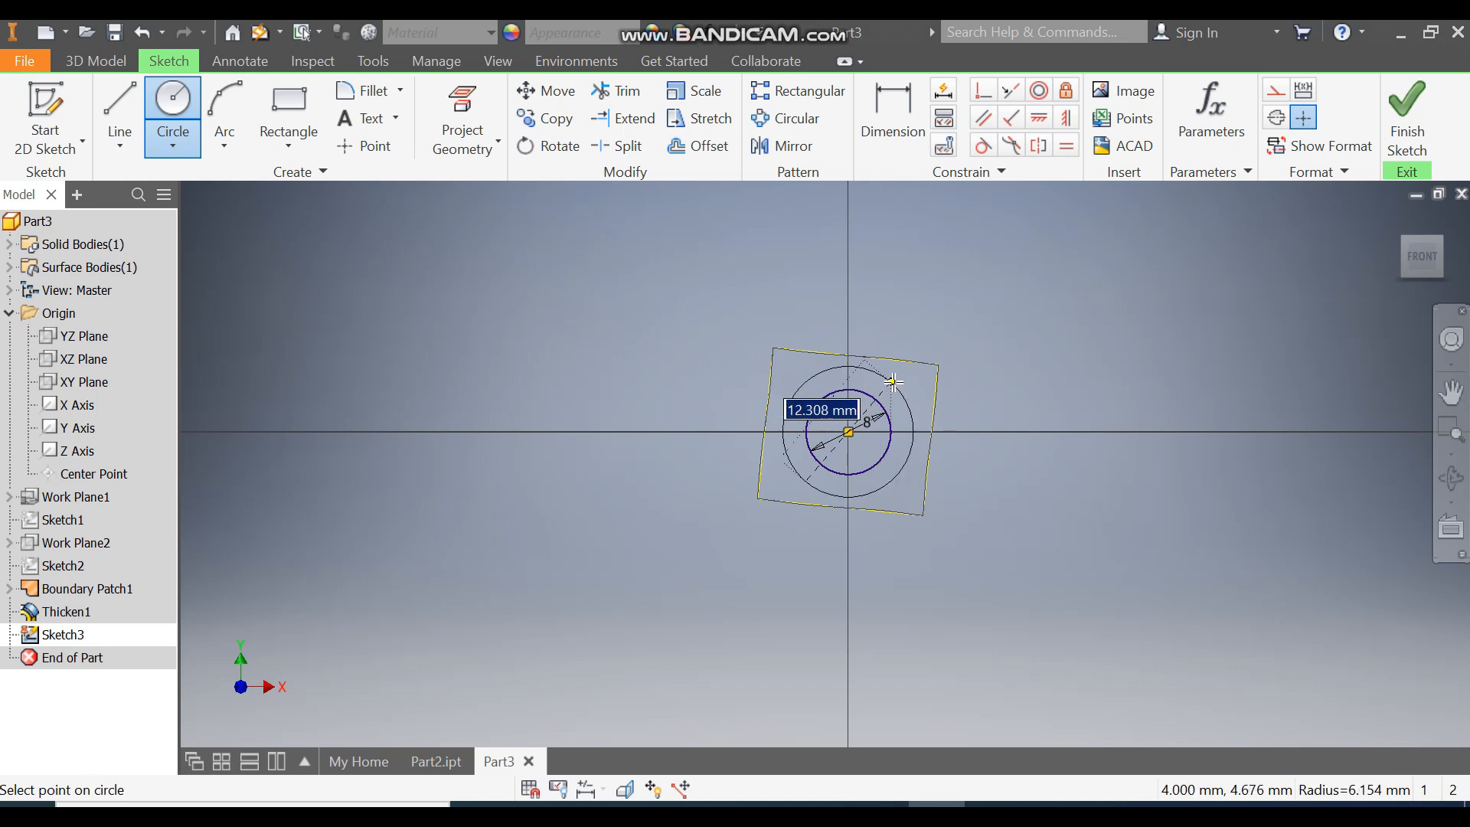
pyautogui.write('1')
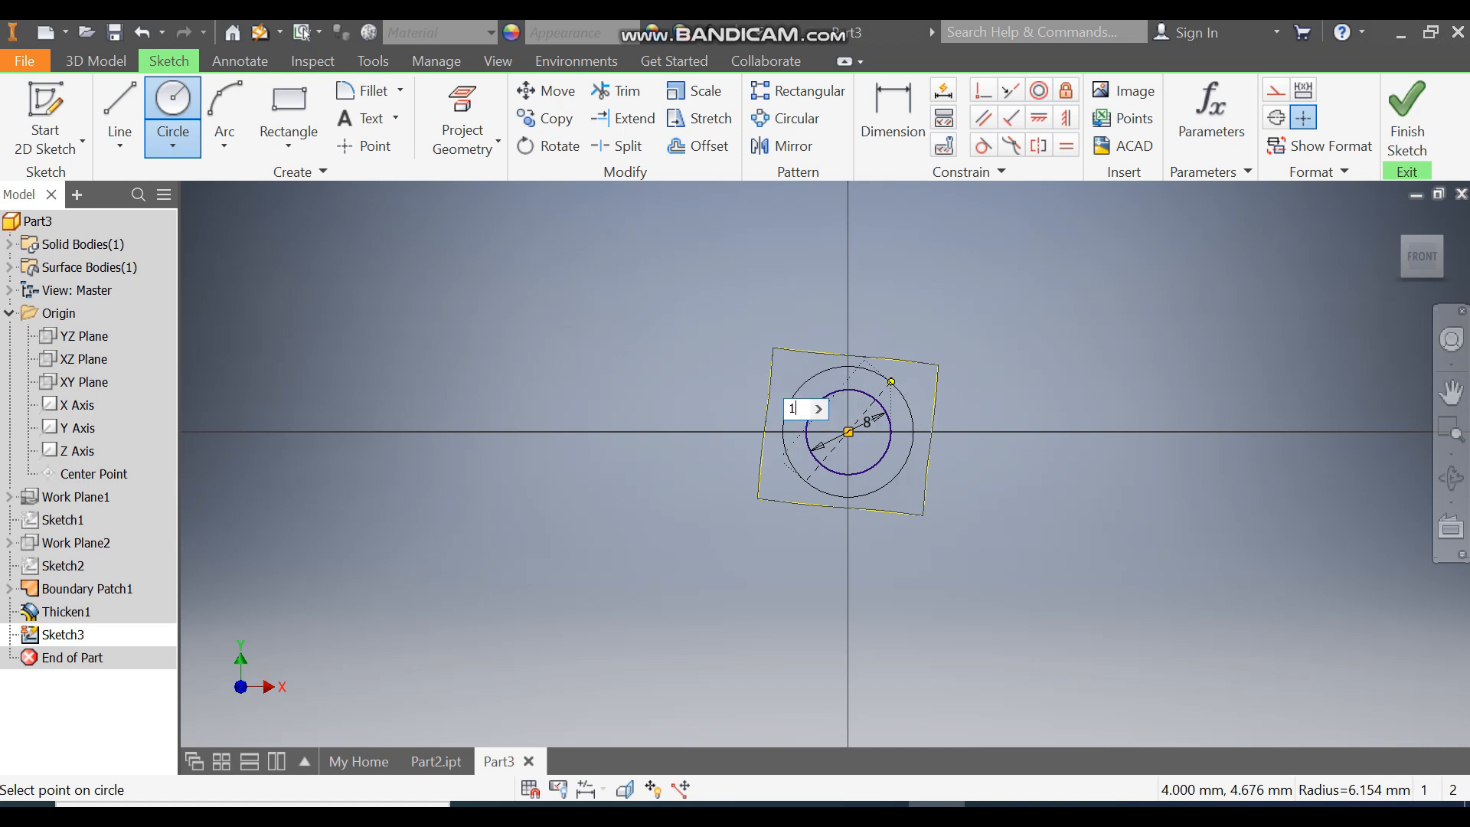
pyautogui.write('2')
pyautogui.press('Return')
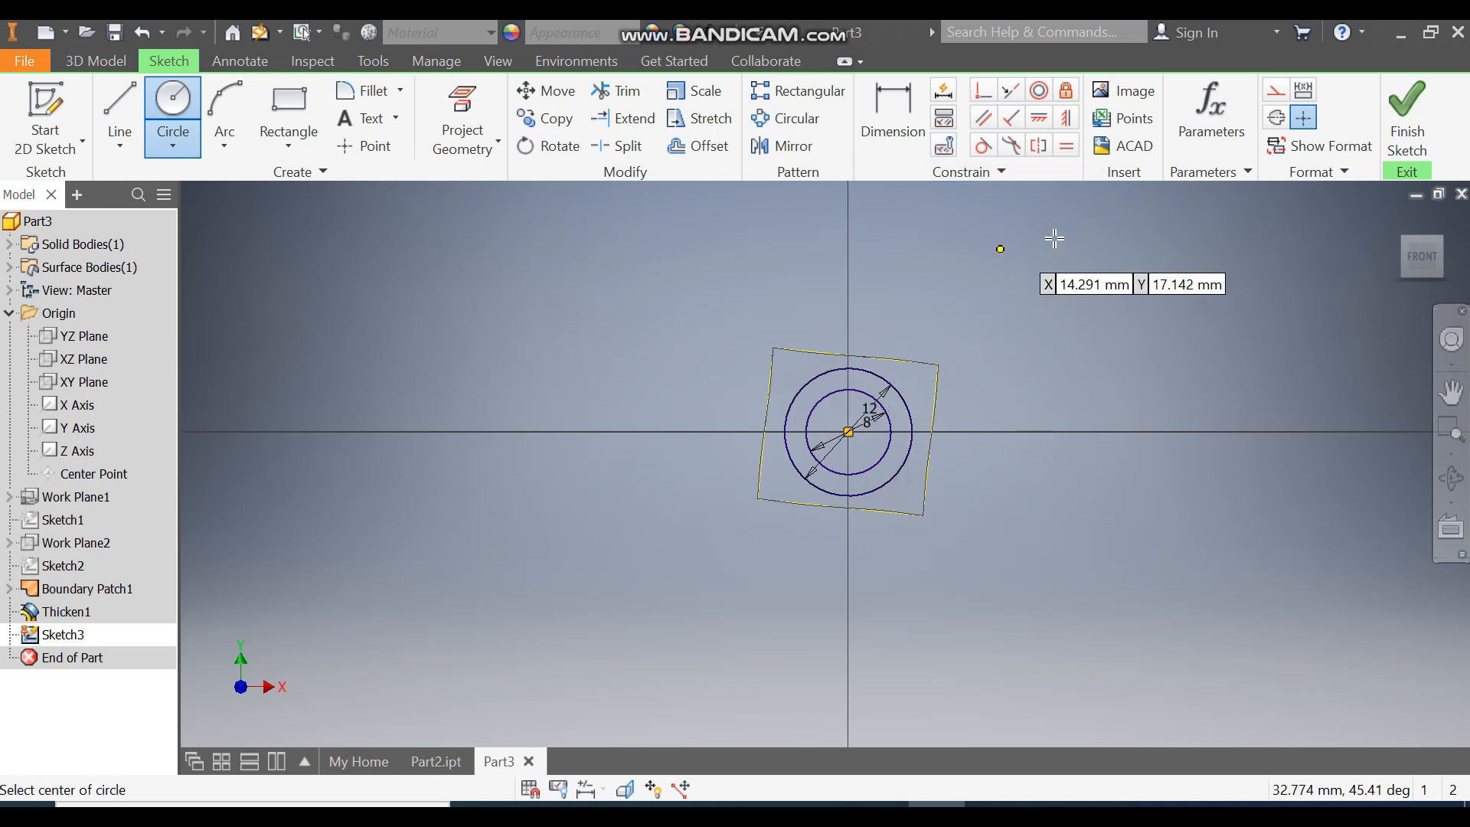
# Step: Draw a two-point center rectangle centred on the origin enclosing the thickened part
pyautogui.click(289, 144)
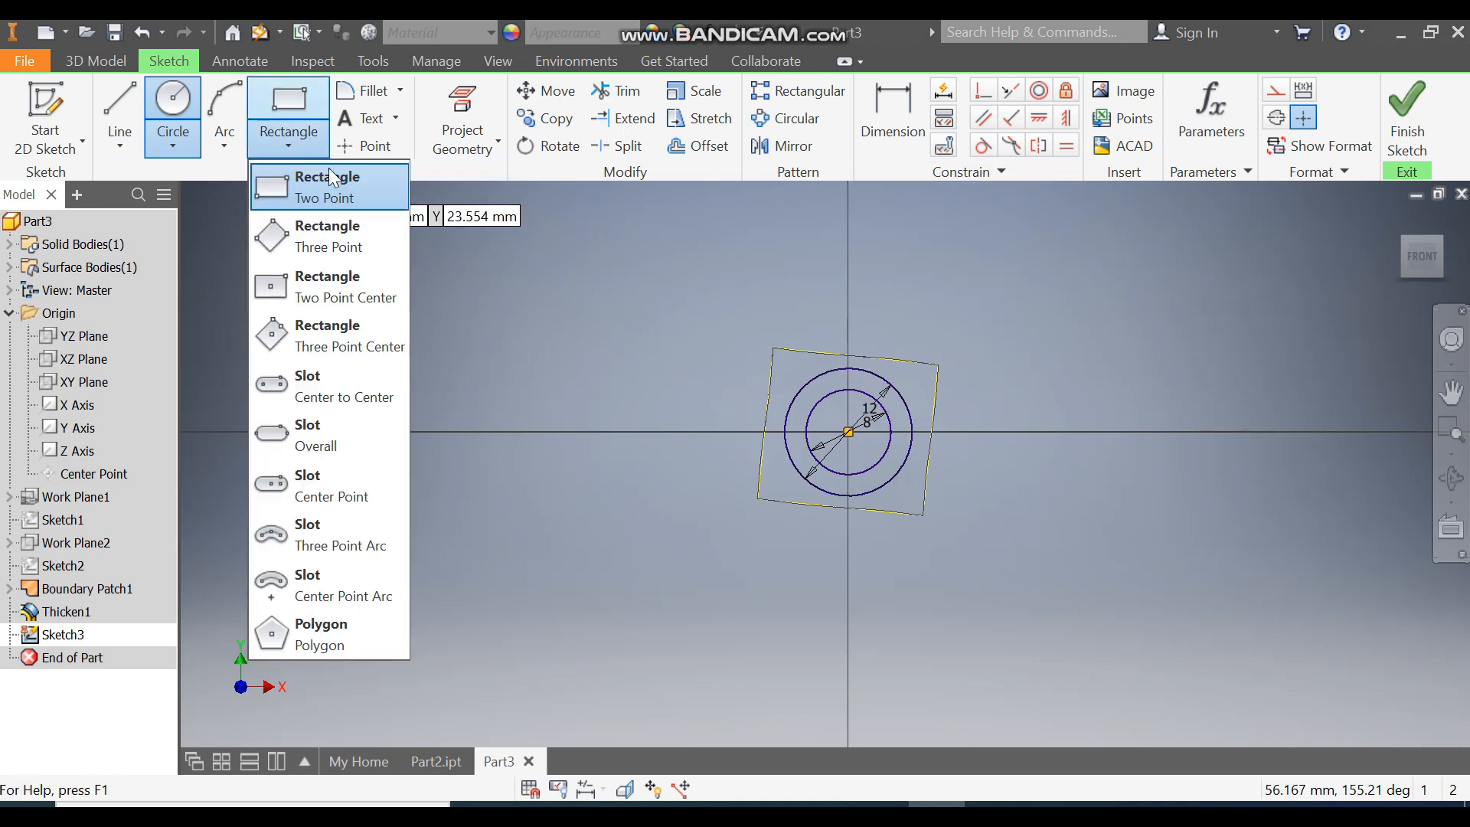
pyautogui.click(361, 287)
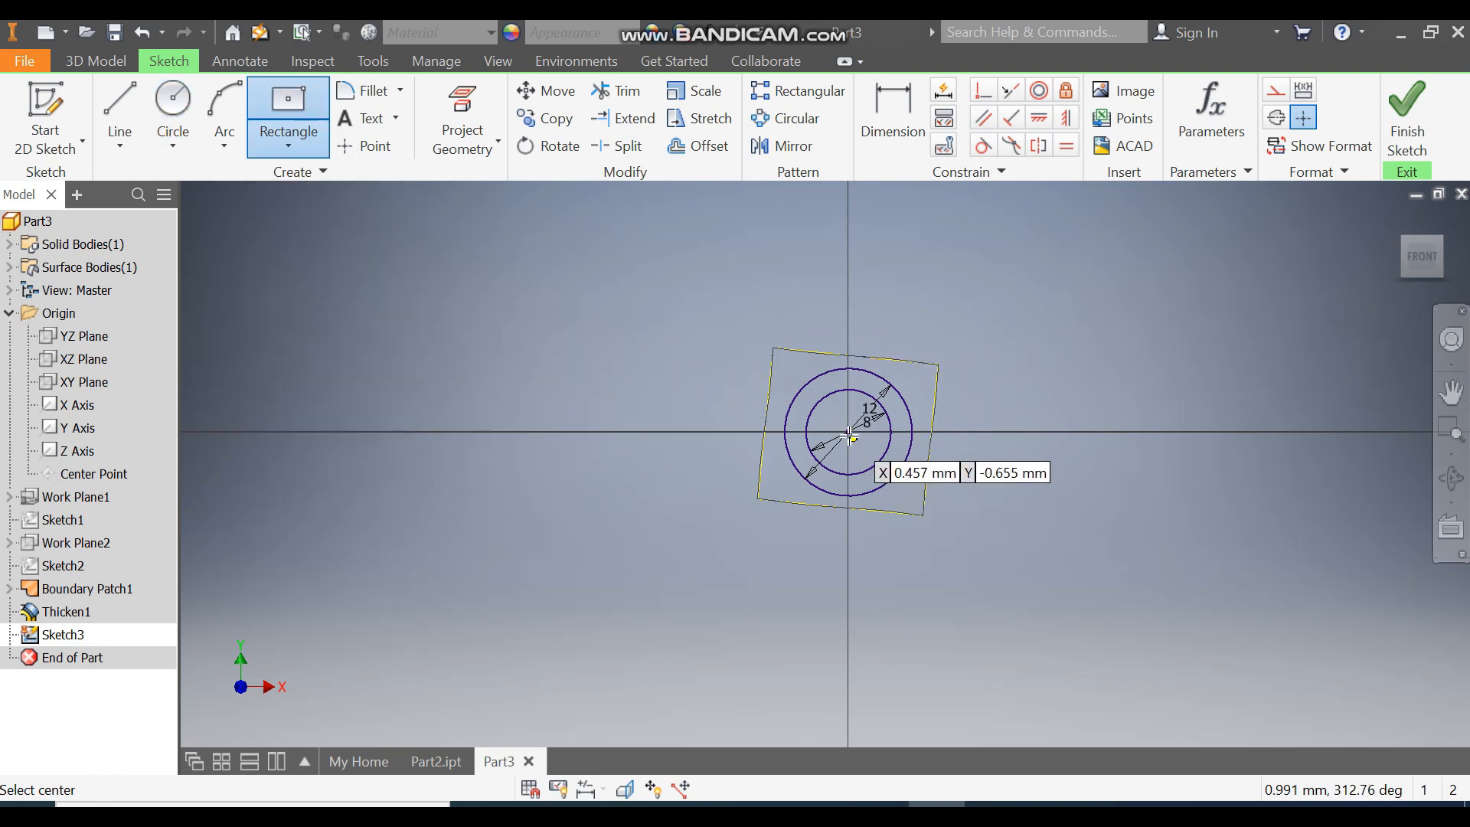
pyautogui.click(847, 431)
pyautogui.click(961, 325)
# Step: Dimension the rectangle's width and height, setting both to 20 mm
pyautogui.click(908, 133)
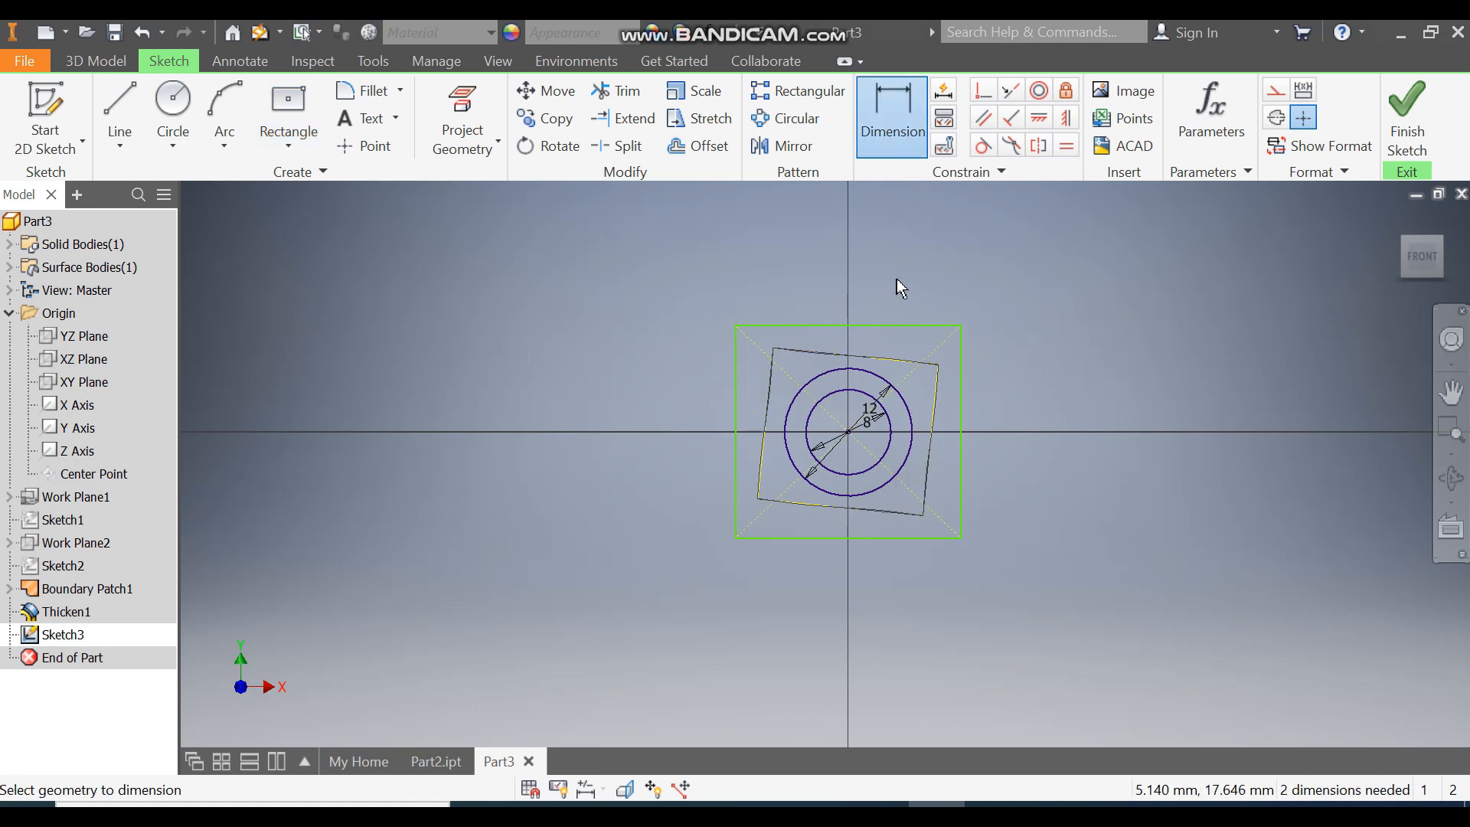
pyautogui.click(880, 326)
pyautogui.click(882, 282)
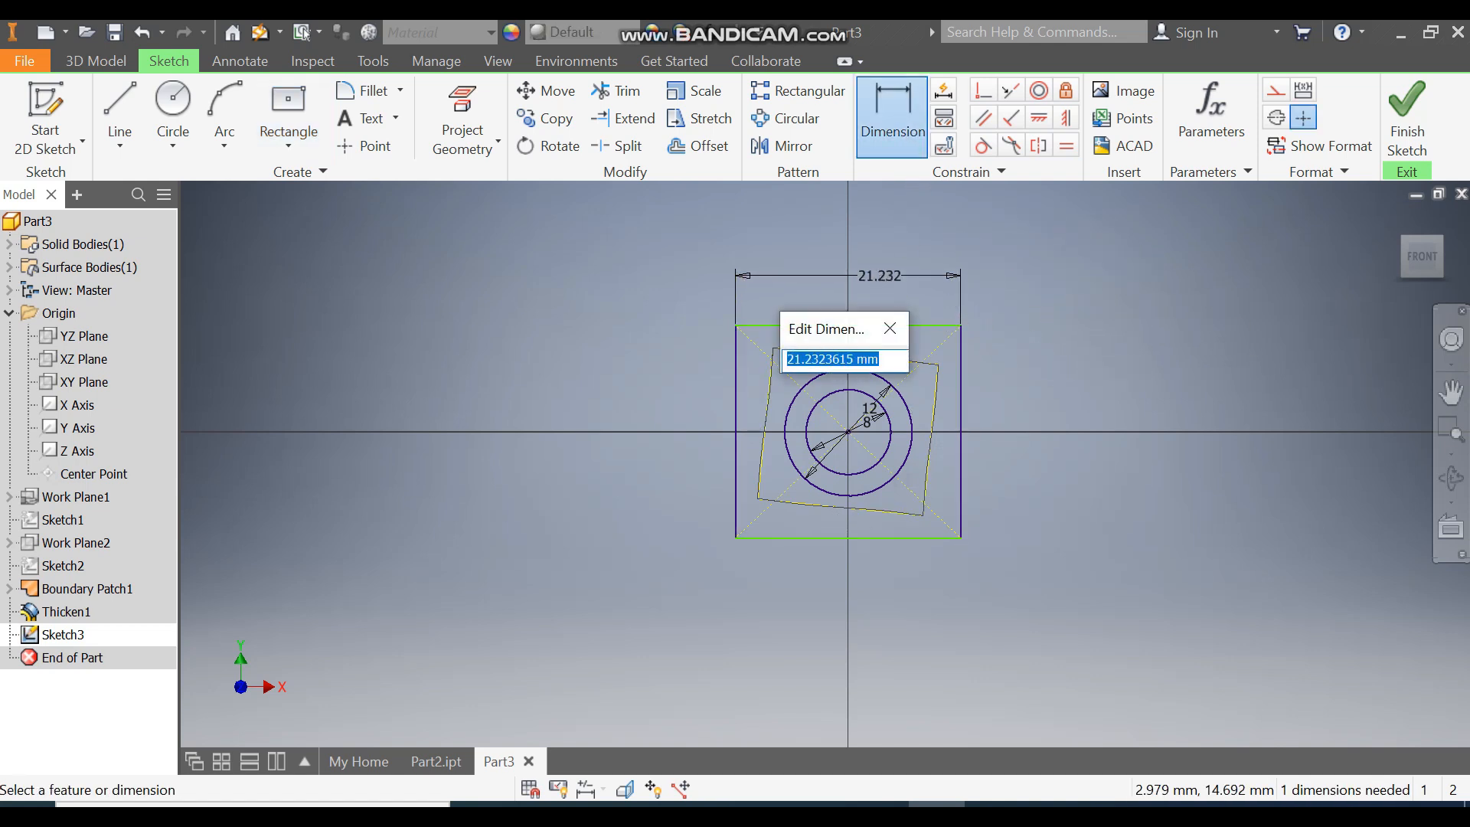
pyautogui.write('20')
pyautogui.press('Return')
pyautogui.click(954, 402)
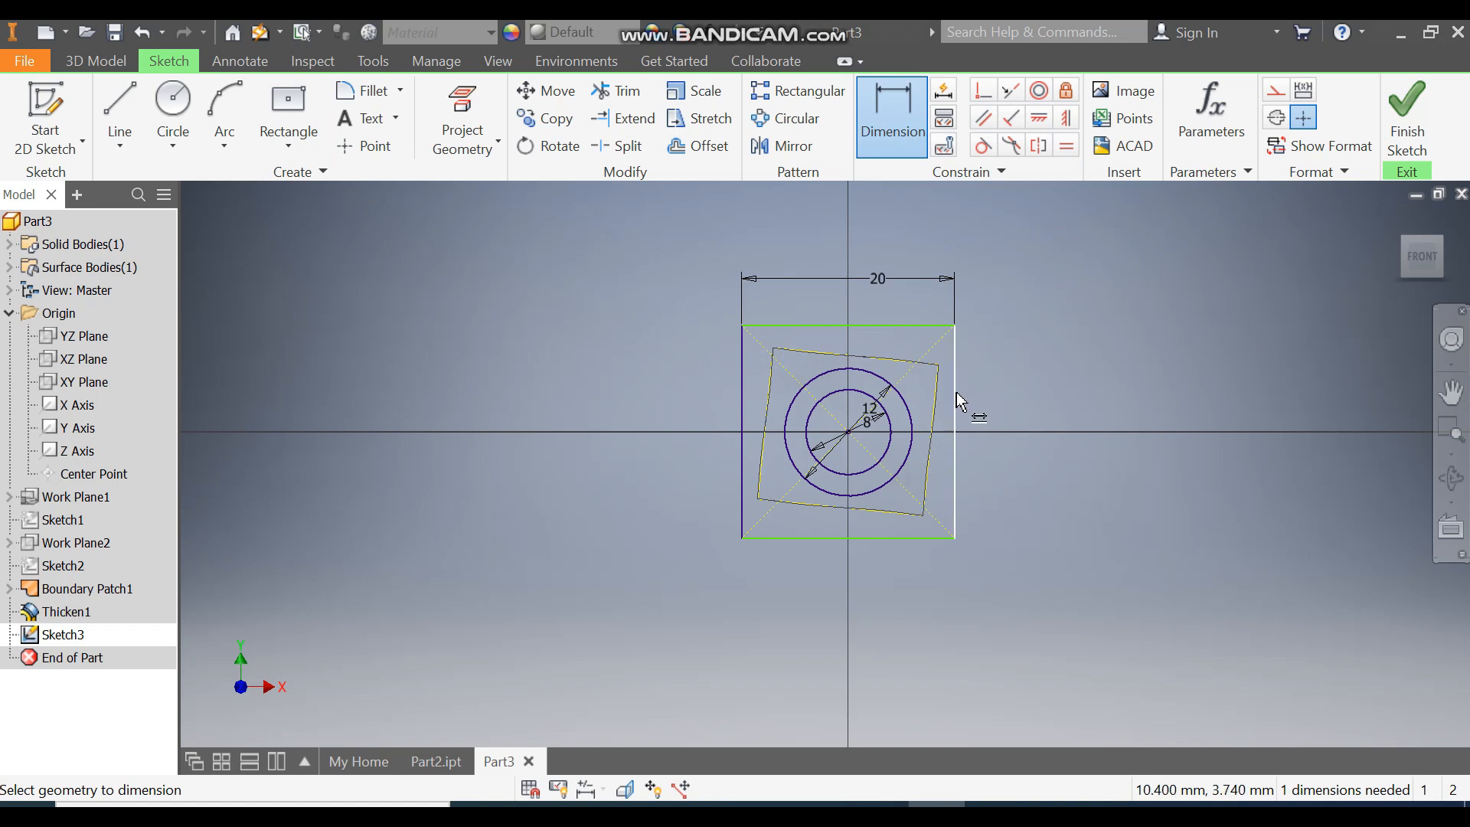
pyautogui.click(995, 398)
pyautogui.write('20')
pyautogui.press('Return')
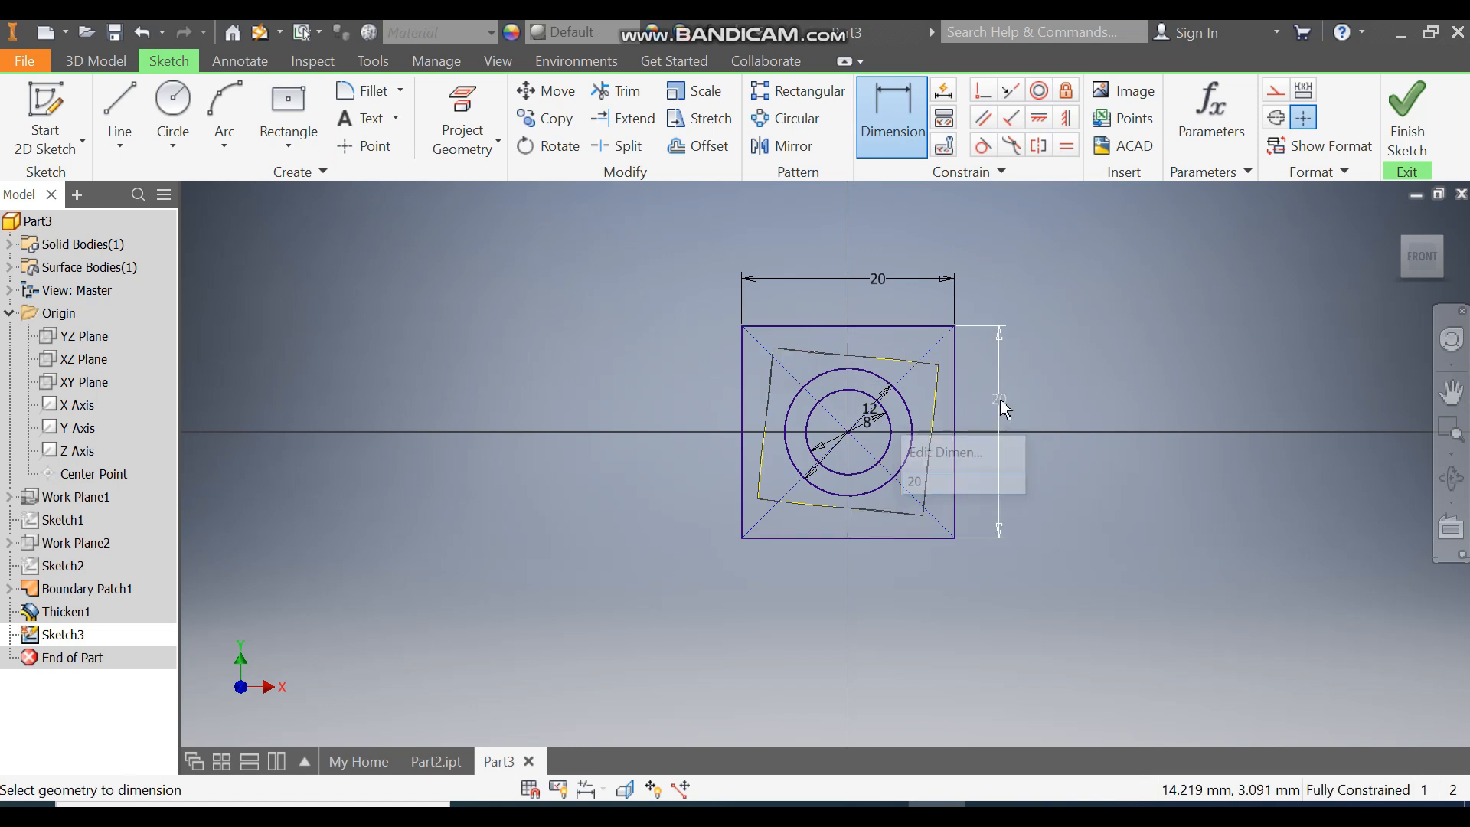
# Step: Finish the sketch and set up a cut extrusion through All of the region outside the 12 mm circle plus the 8 mm circle's interior
pyautogui.click(1417, 113)
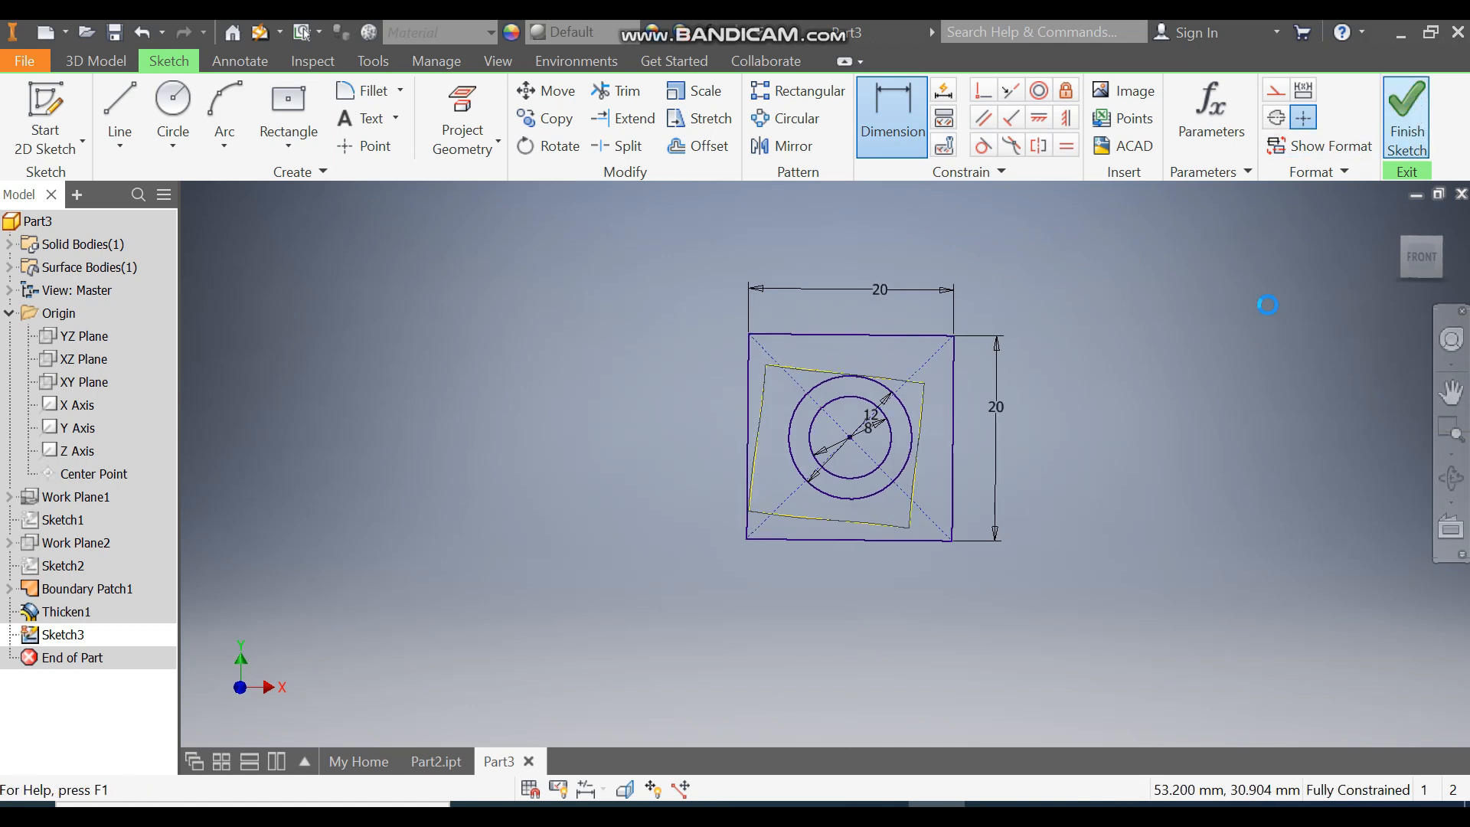
pyautogui.click(122, 108)
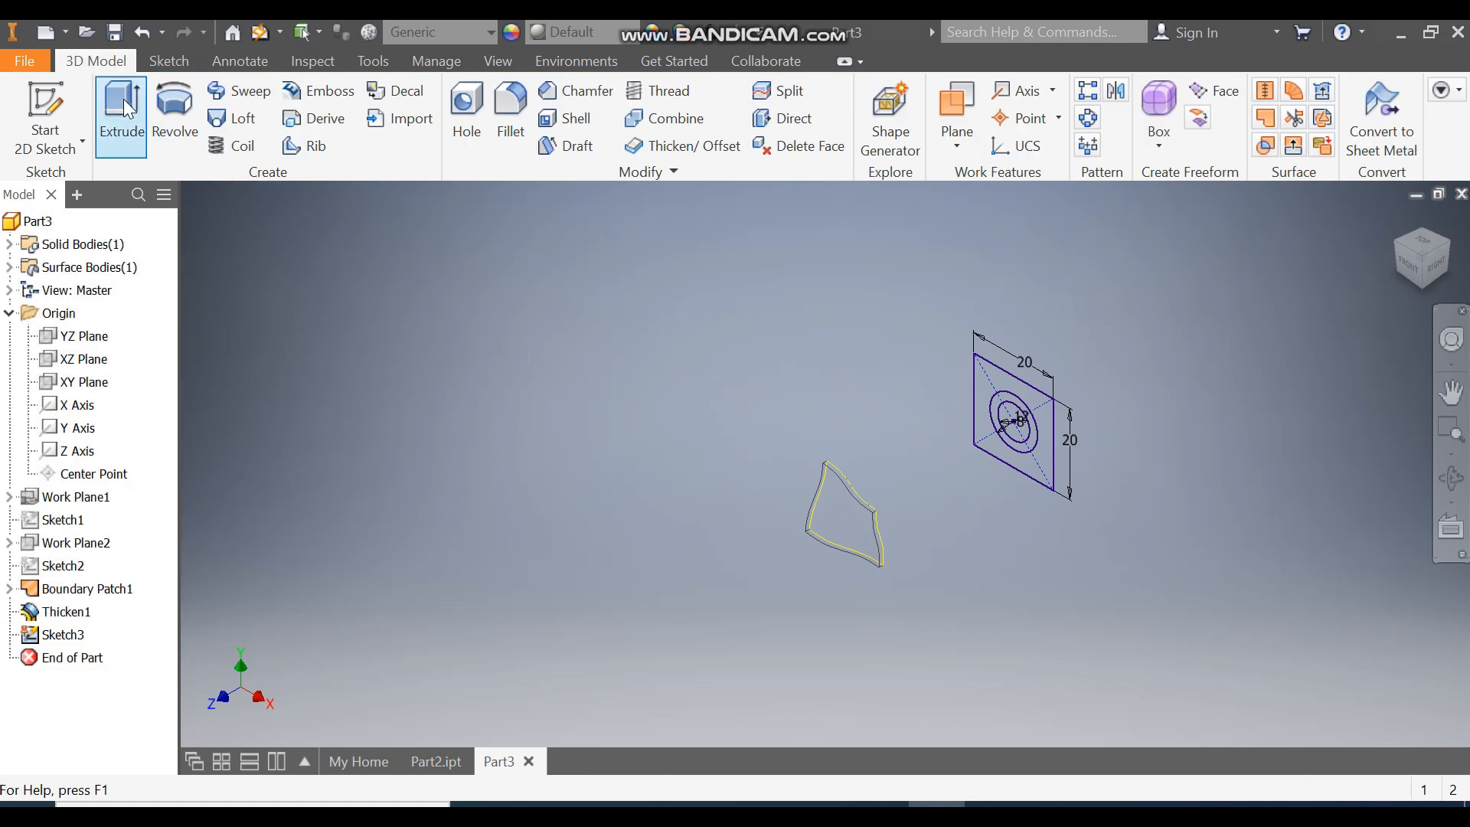
pyautogui.scroll(5, 1011, 406)
pyautogui.click(1023, 389)
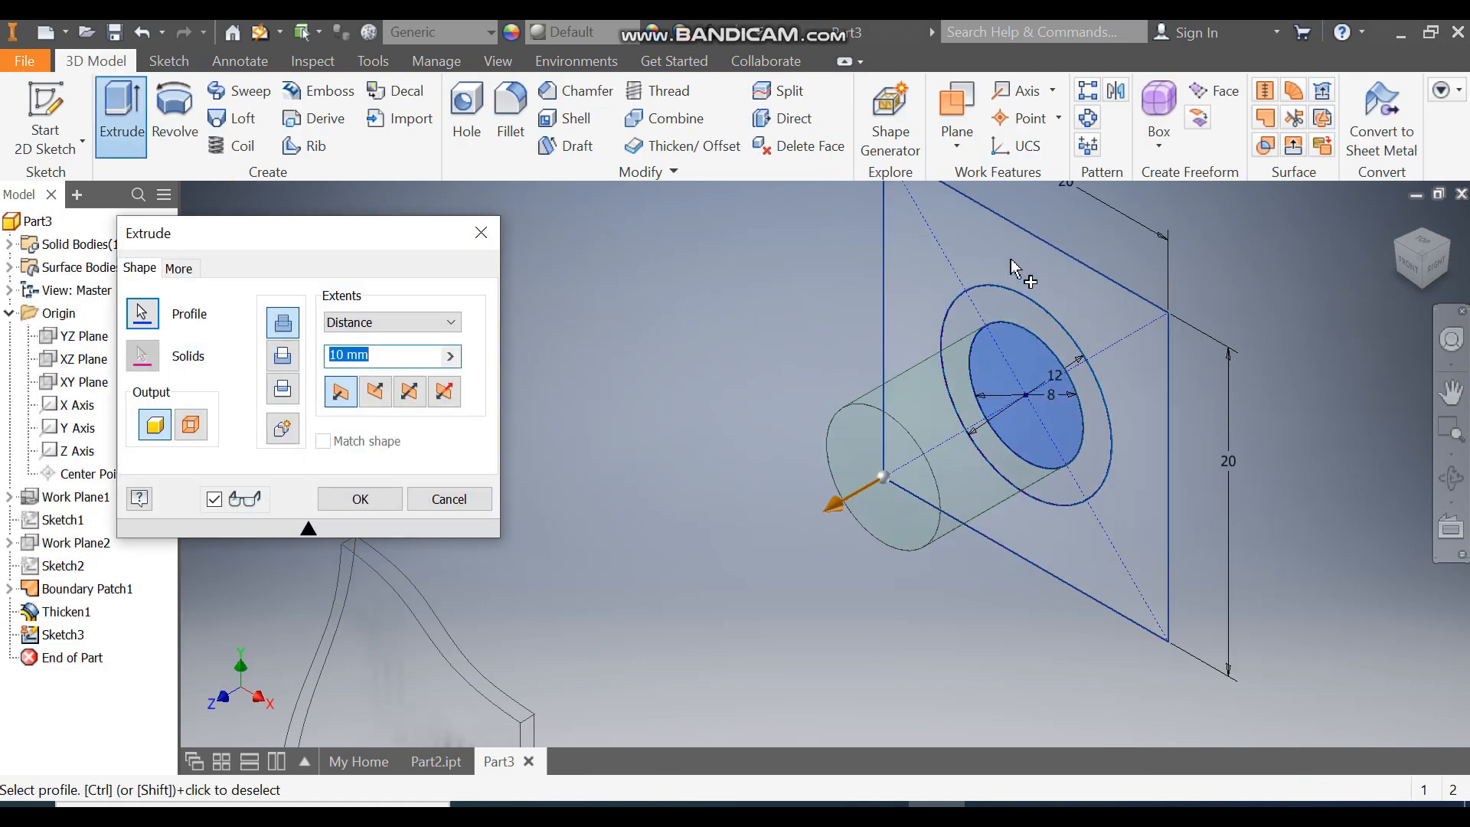
pyautogui.click(1063, 263)
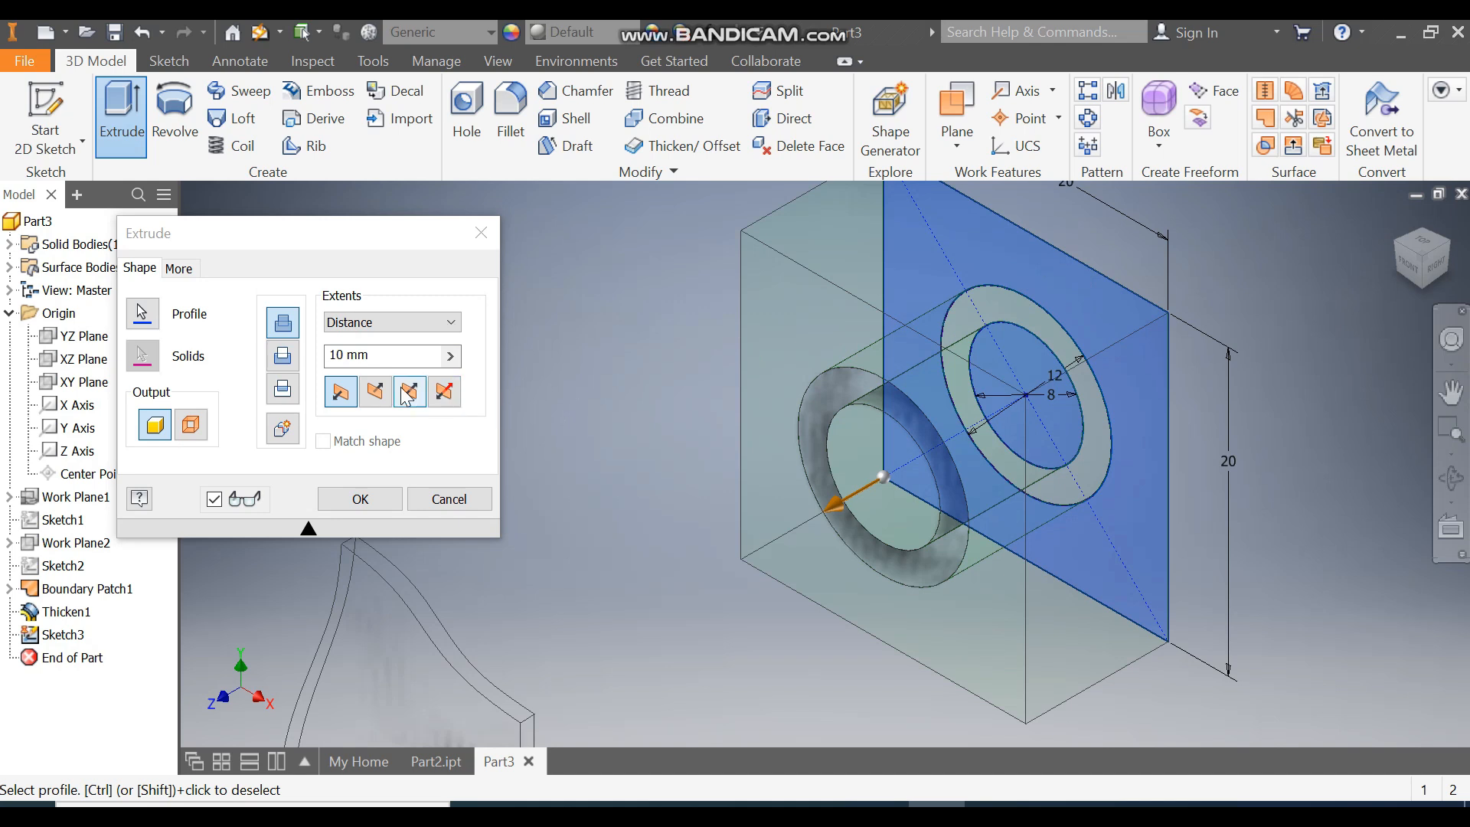
pyautogui.click(288, 366)
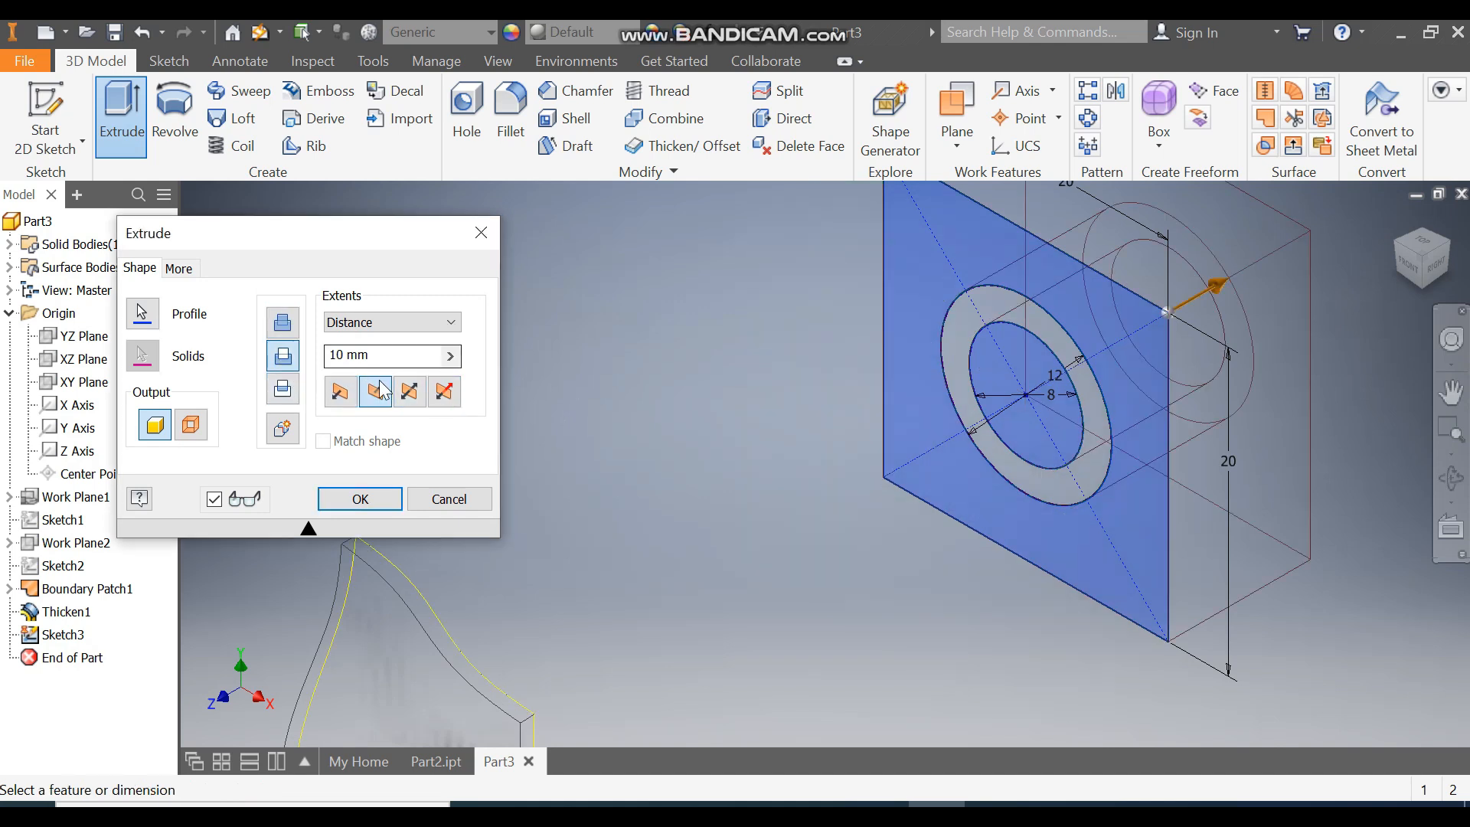
pyautogui.click(340, 391)
pyautogui.scroll(-2, 785, 364)
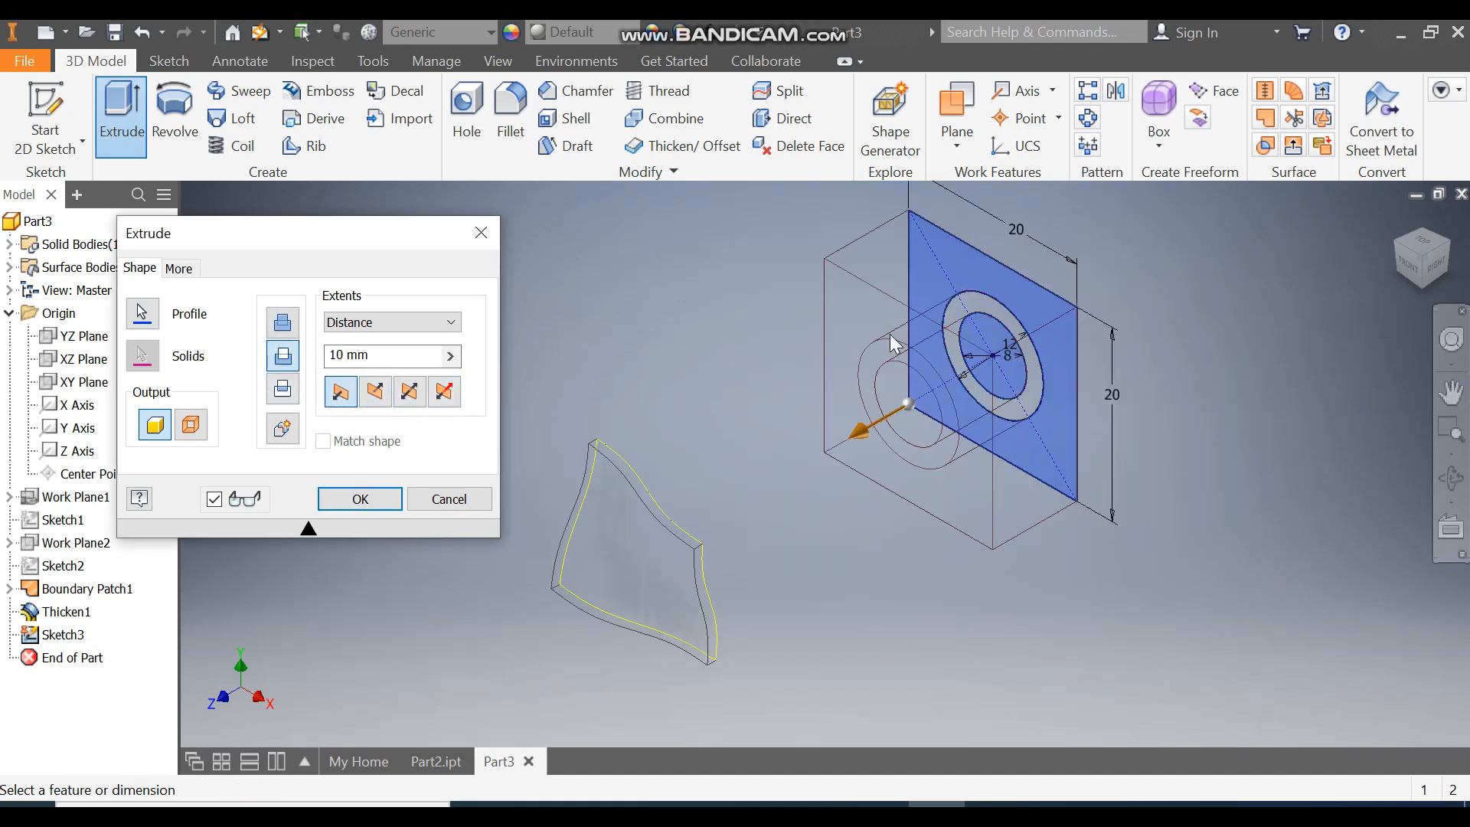
pyautogui.click(429, 328)
pyautogui.click(379, 396)
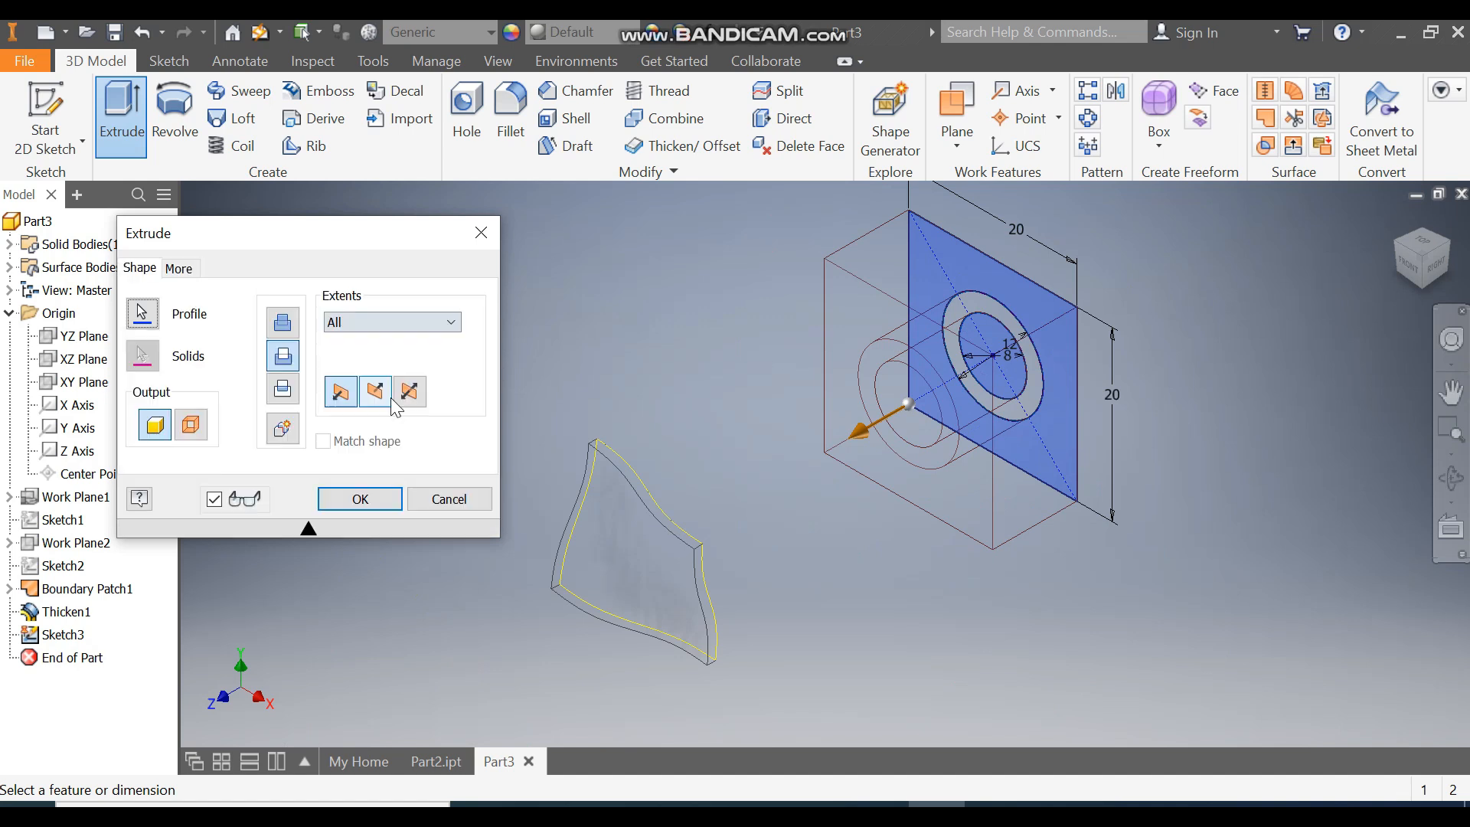
pyautogui.moveTo(820, 482); pyautogui.dragTo(954, 434, button='middle')
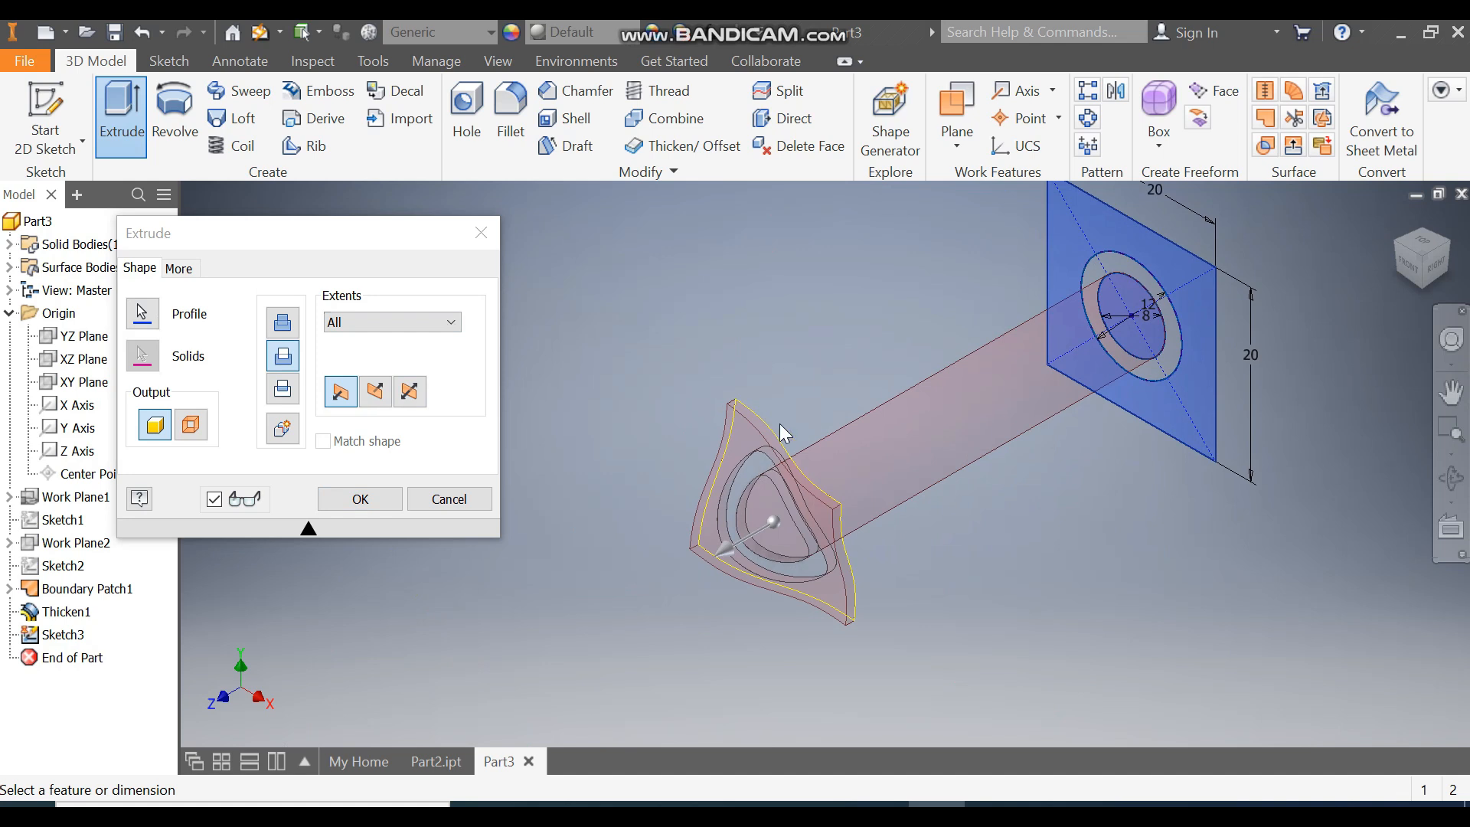
# Step: Switch the visual style to shaded and complete the cut extrusion
pyautogui.click(481, 66)
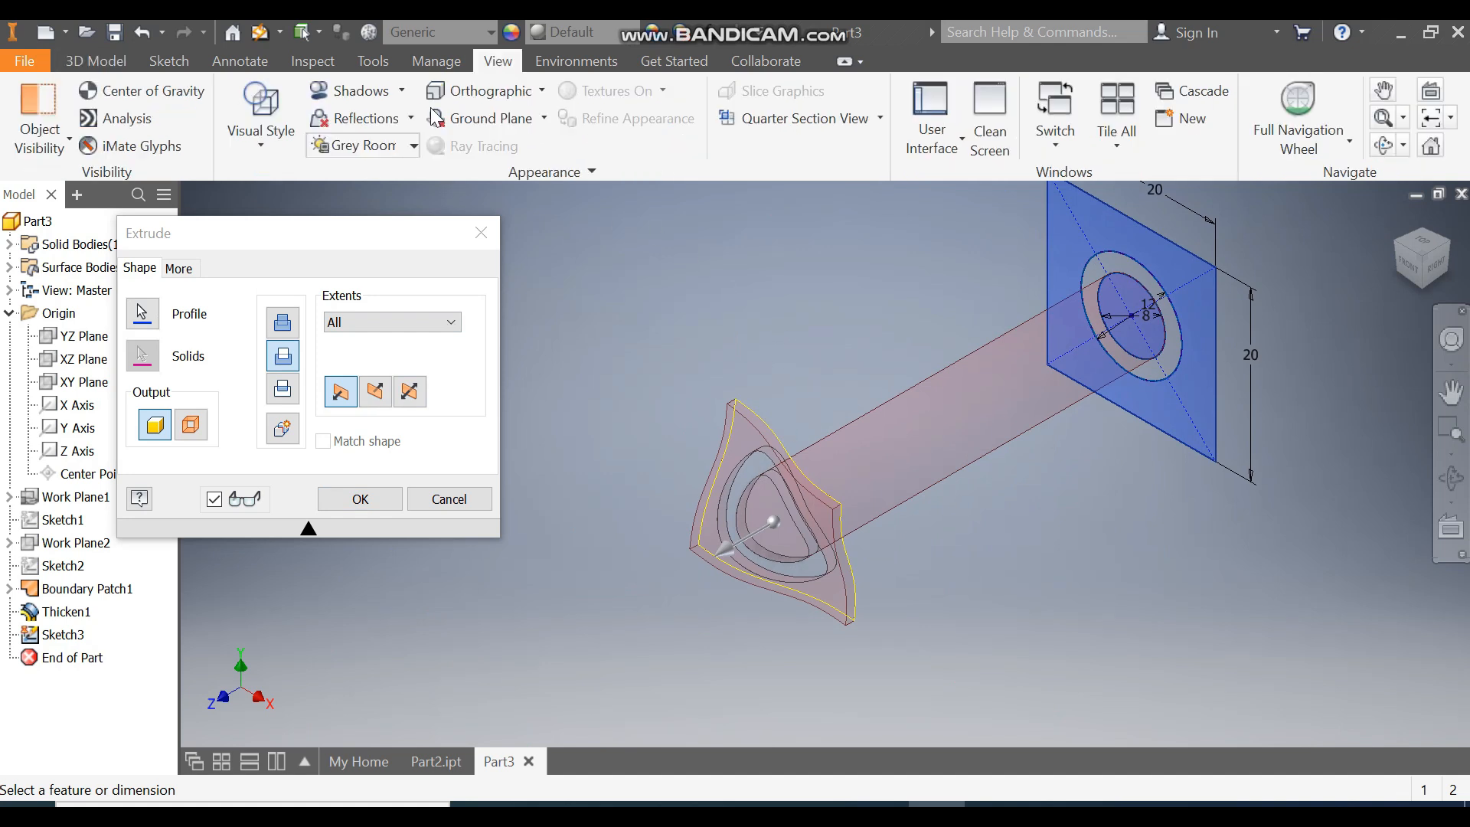
pyautogui.click(249, 137)
pyautogui.click(346, 288)
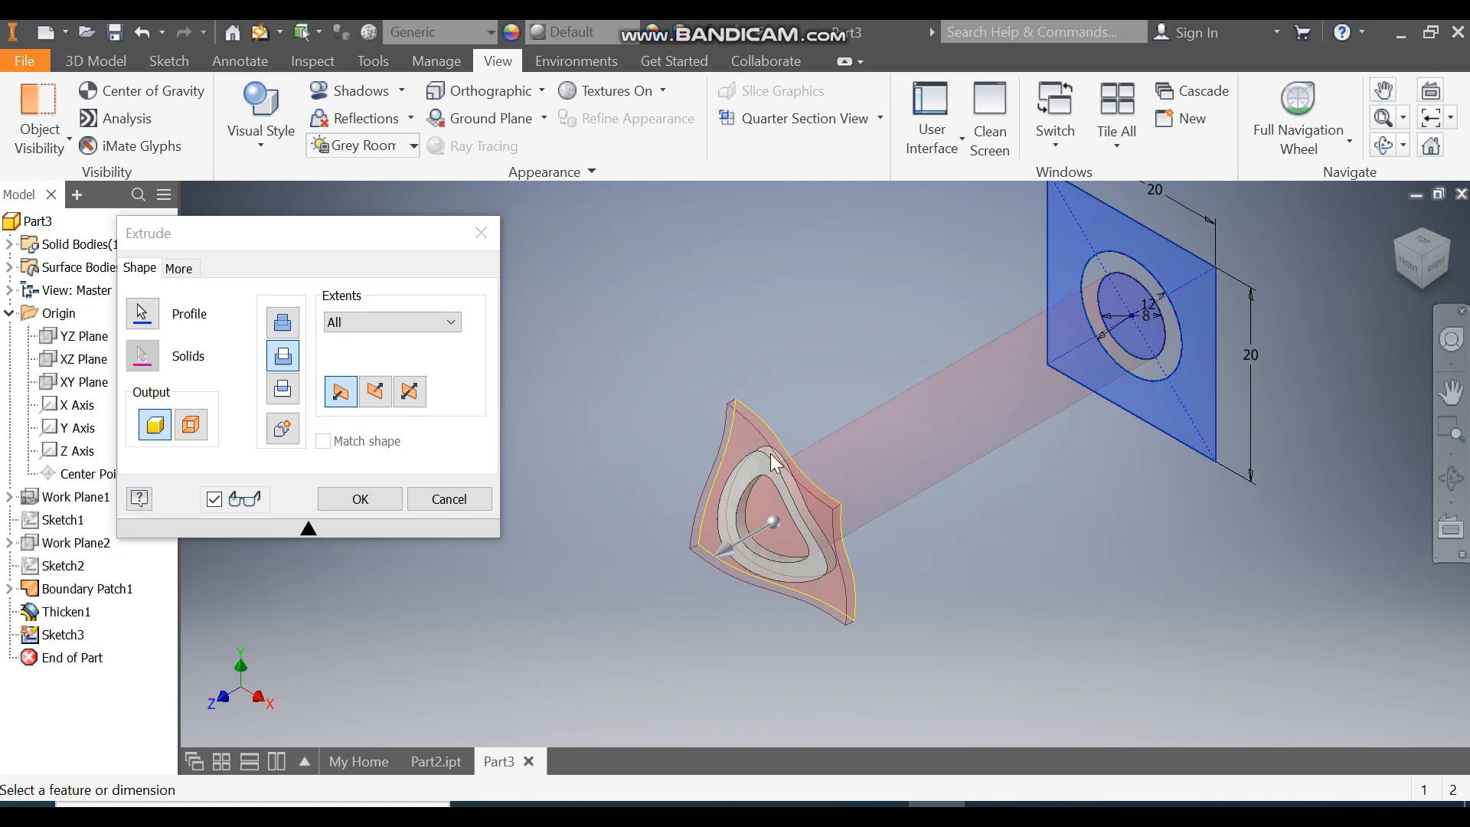
pyautogui.click(369, 498)
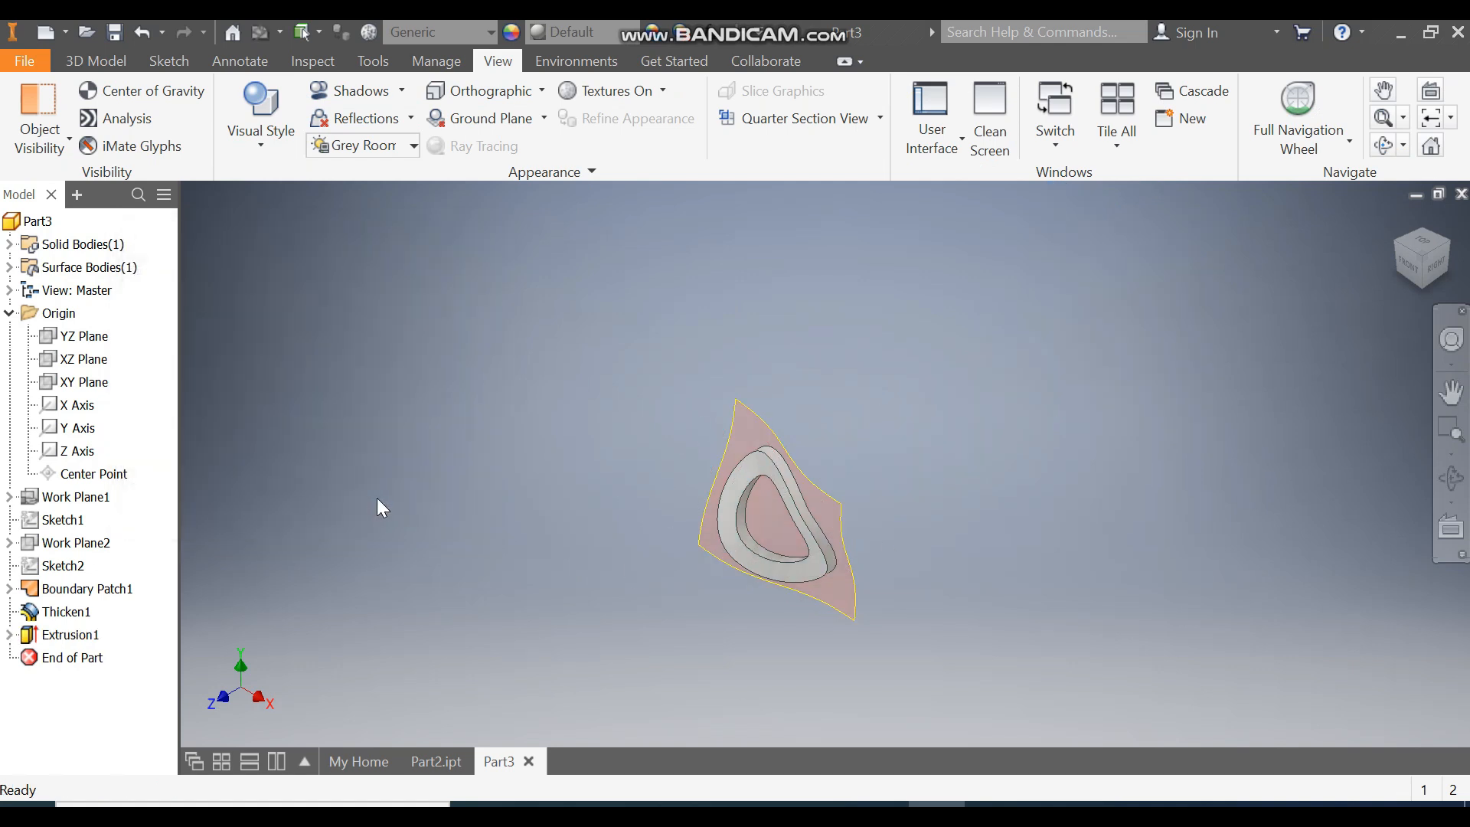
# Step: Hide the boundary patch surface
pyautogui.click(88, 63)
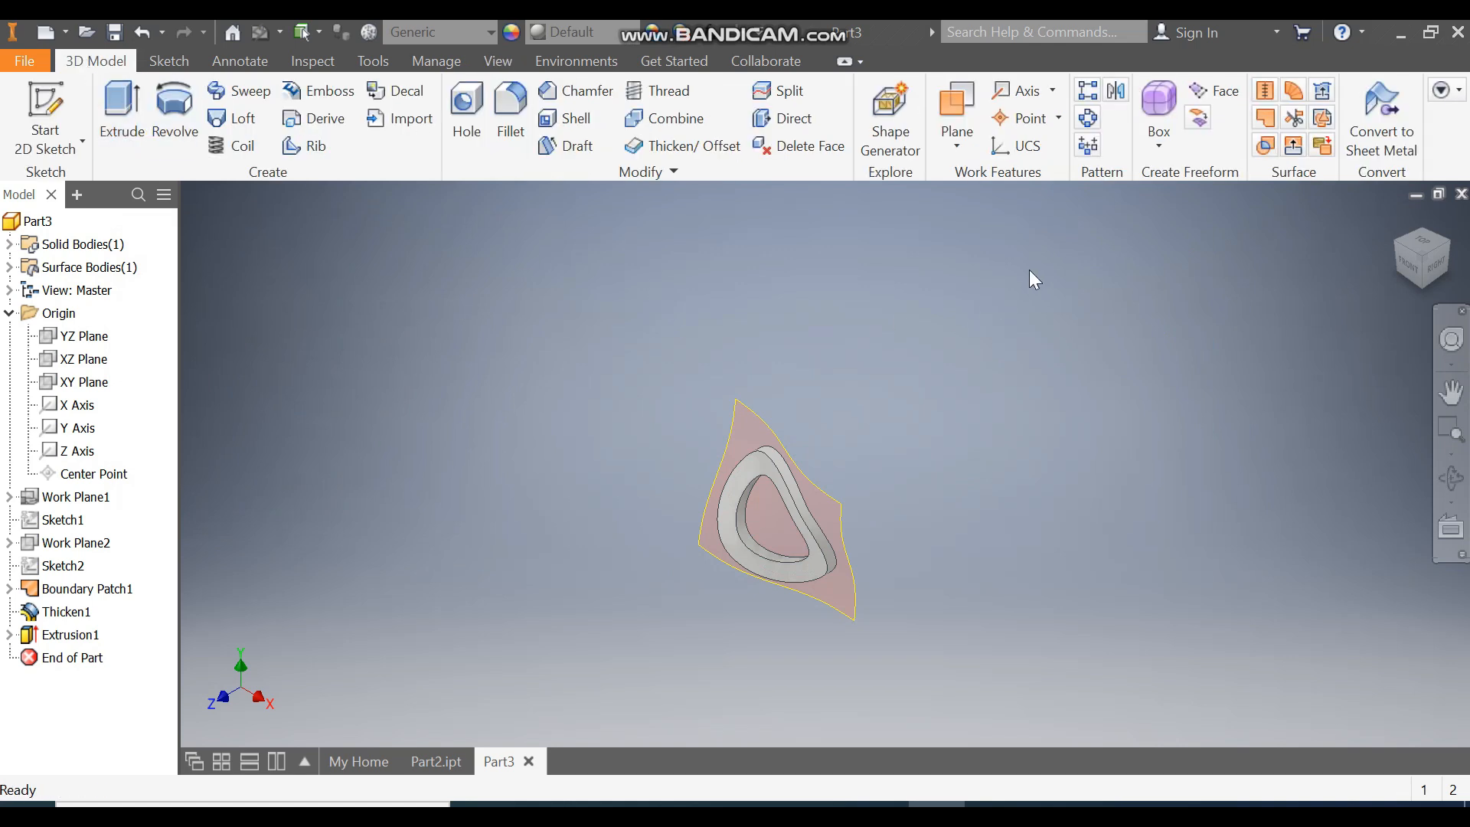
pyautogui.click(95, 596)
pyautogui.rightClick(98, 603)
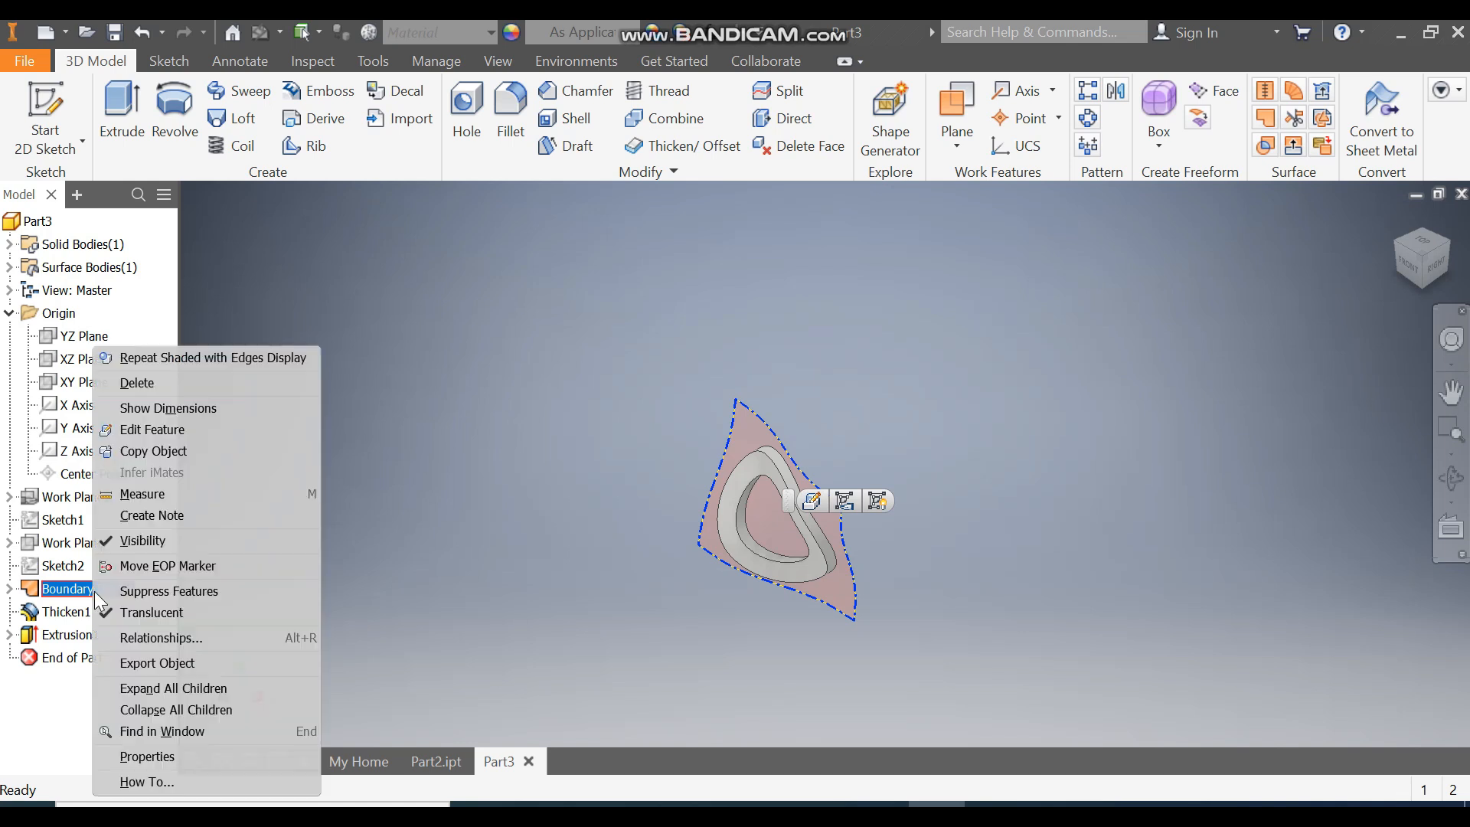
pyautogui.click(146, 541)
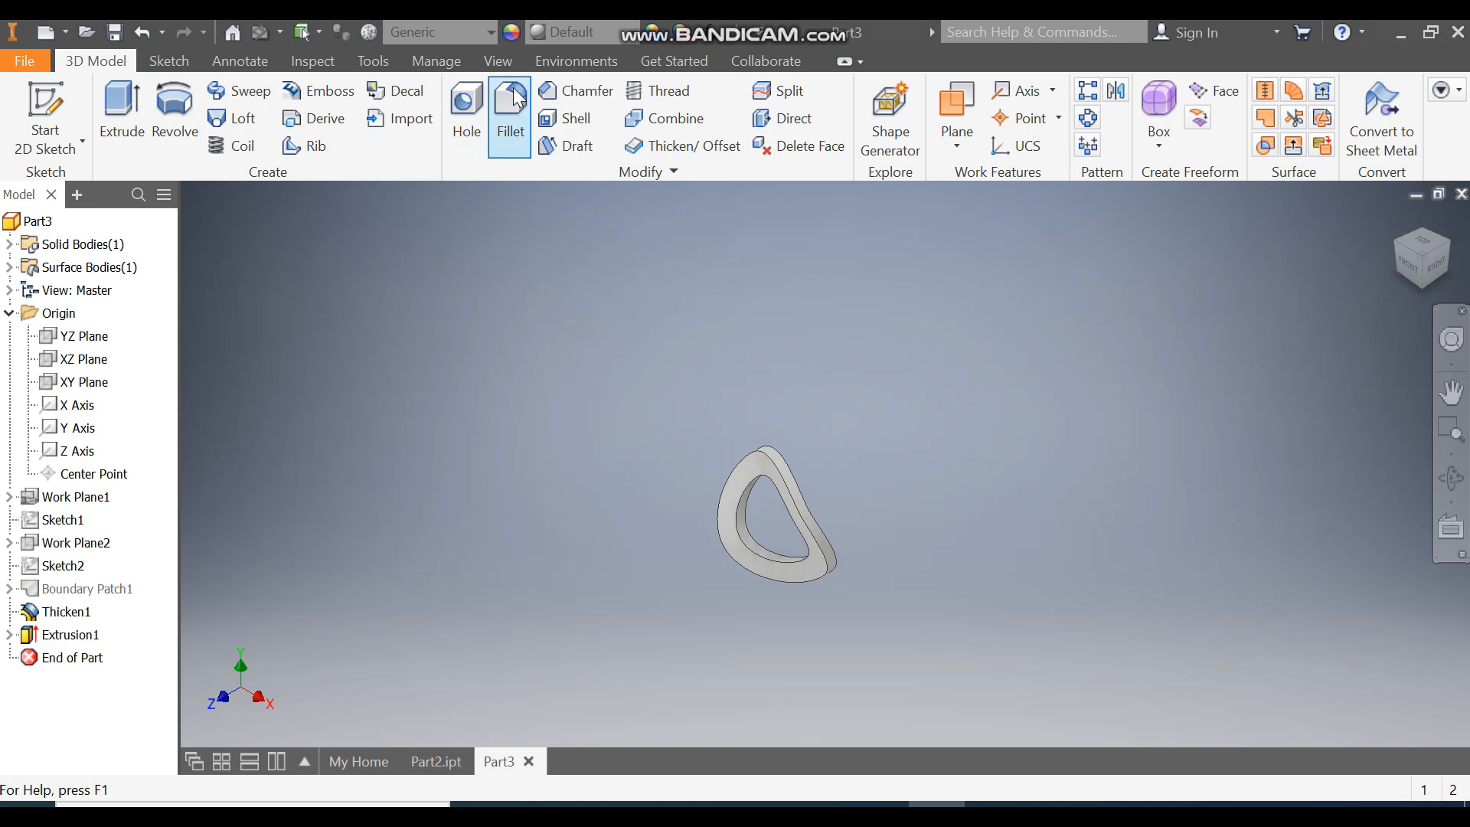
# Step: Fillet the edges of the link with a 0.25 mm radius
pyautogui.click(510, 107)
pyautogui.click(211, 253)
pyautogui.write('0.25')
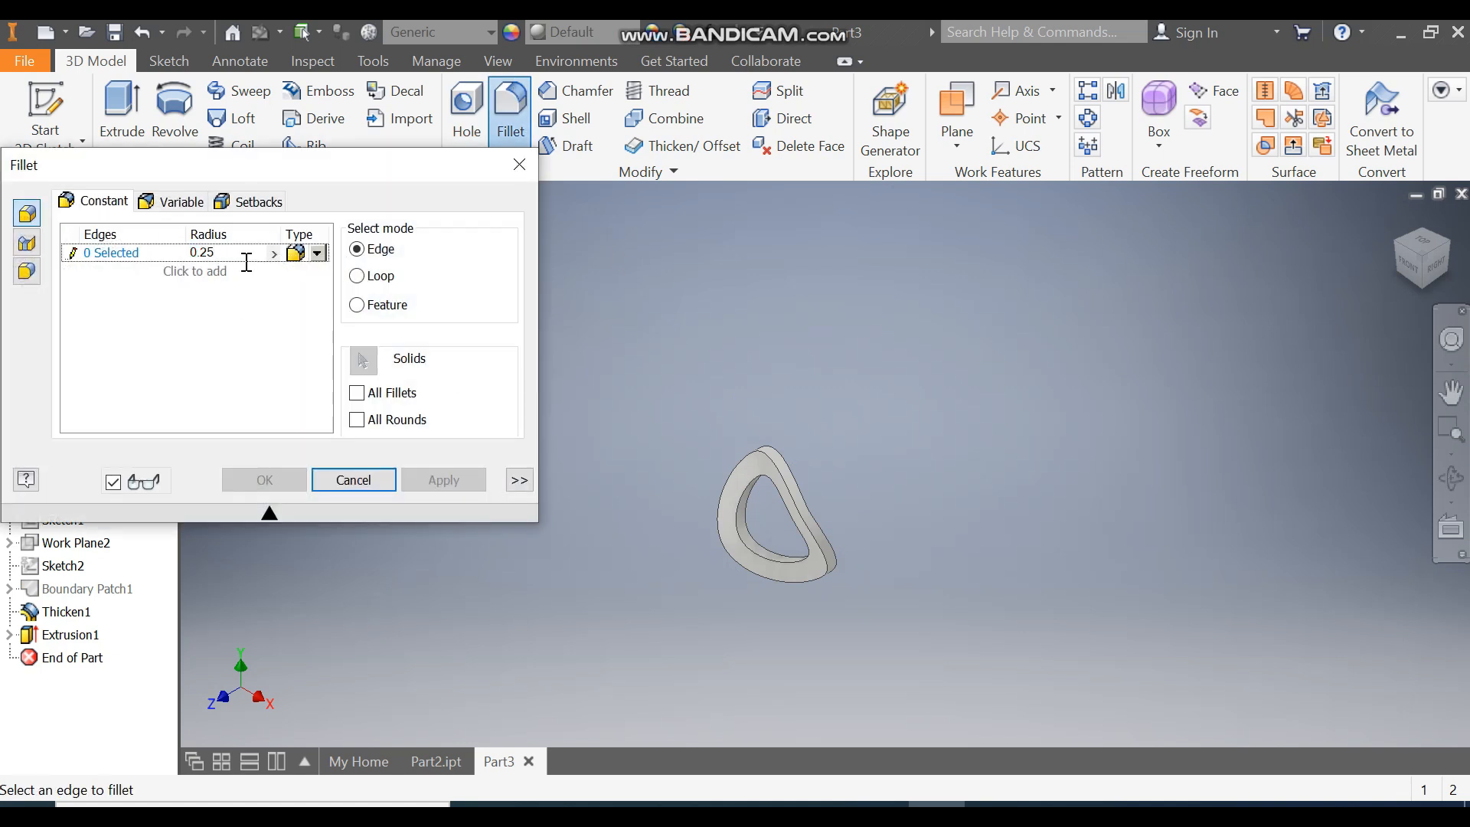
pyautogui.scroll(-2, 781, 490)
pyautogui.click(774, 471)
pyautogui.click(787, 436)
pyautogui.click(797, 432)
pyautogui.scroll(-3, 729, 556)
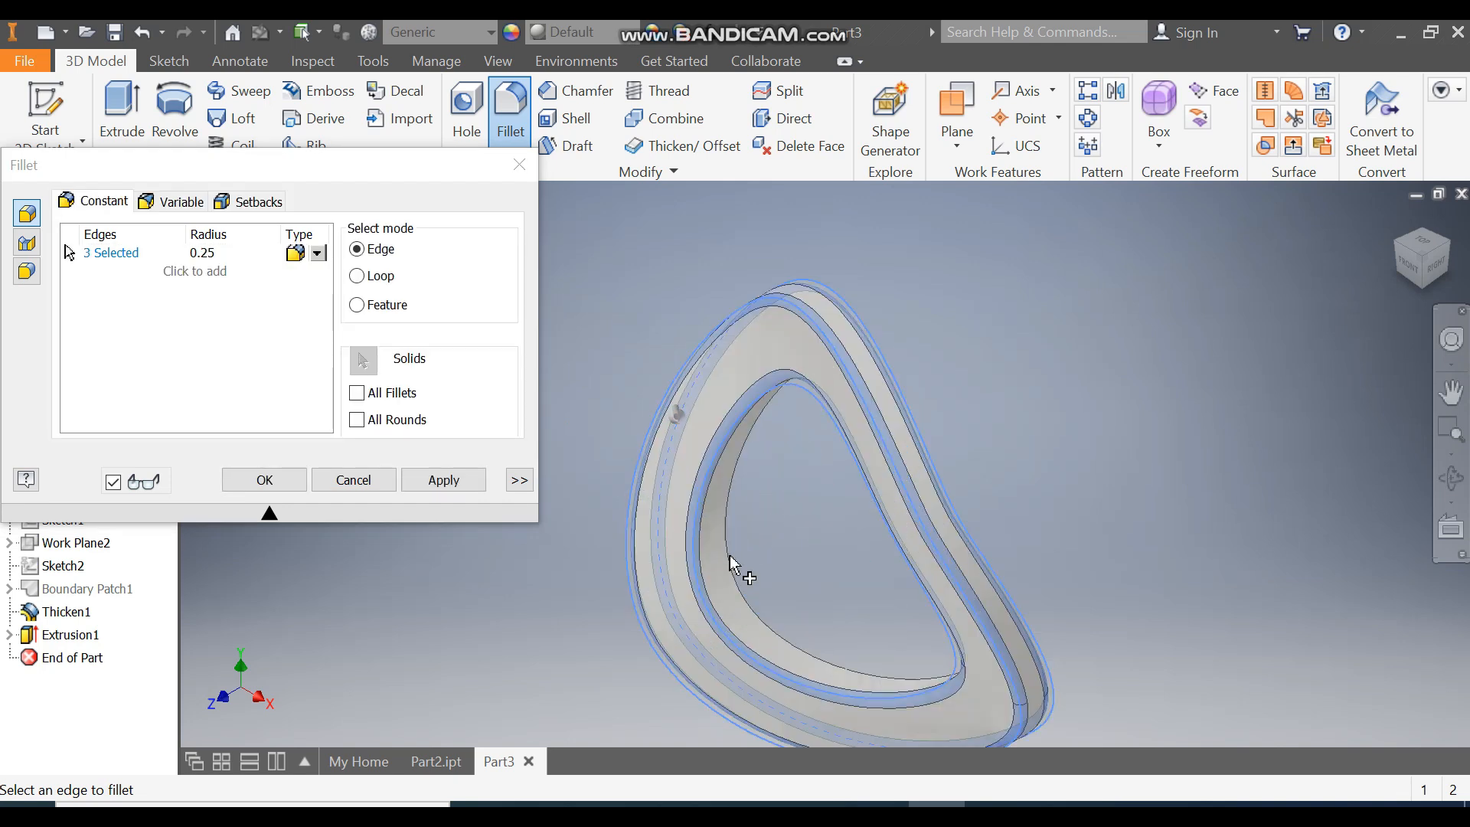
pyautogui.click(737, 582)
pyautogui.click(247, 487)
# Step: Circular-pattern the link solid around the Y axis with 35 occurrences over 360 deg
pyautogui.scroll(3, 819, 327)
pyautogui.scroll(1, 903, 385)
pyautogui.moveTo(886, 396); pyautogui.dragTo(805, 426, button='middle')
pyautogui.scroll(1, 805, 426)
pyautogui.click(1087, 118)
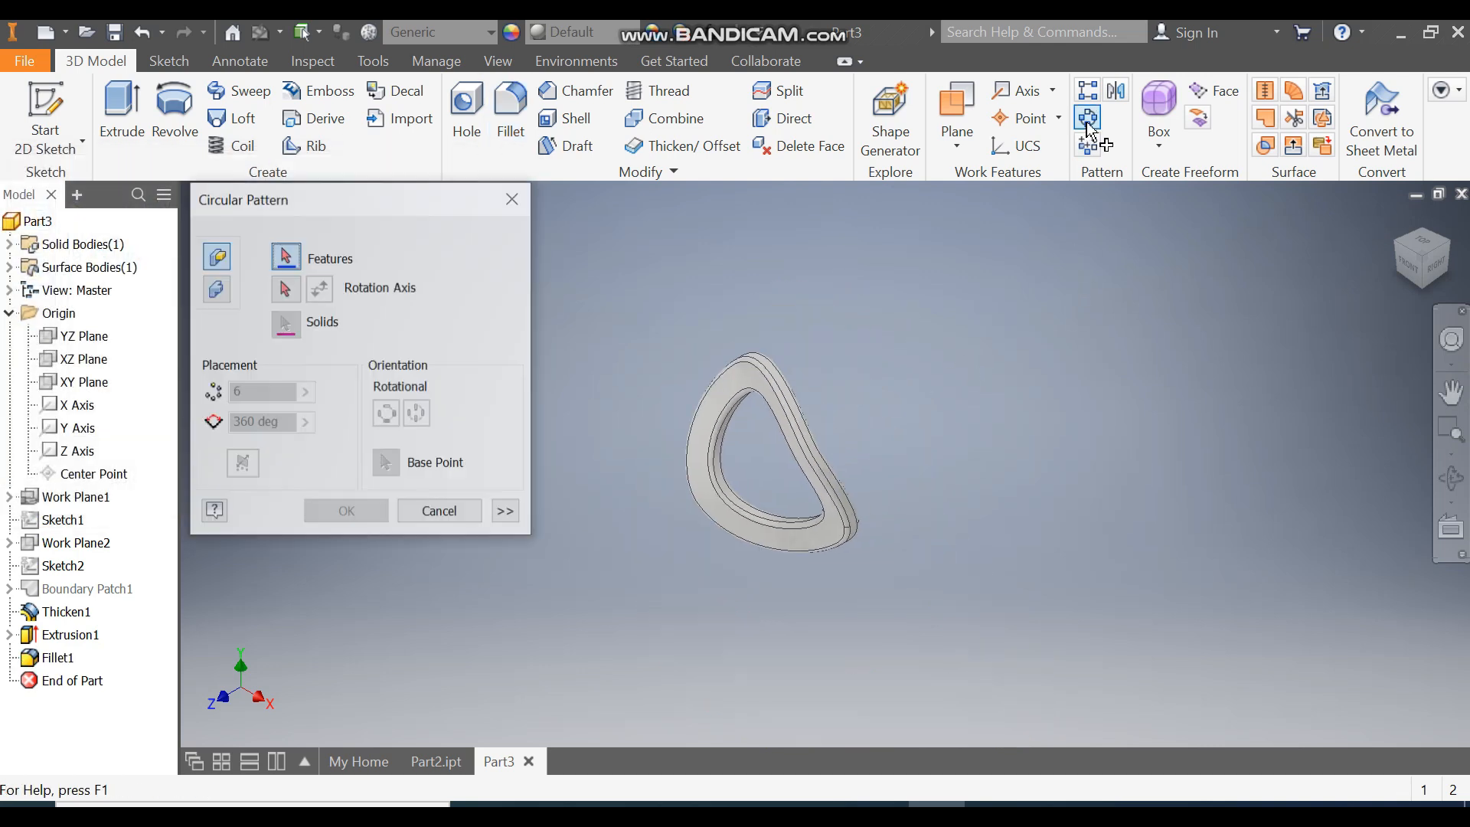
pyautogui.click(215, 290)
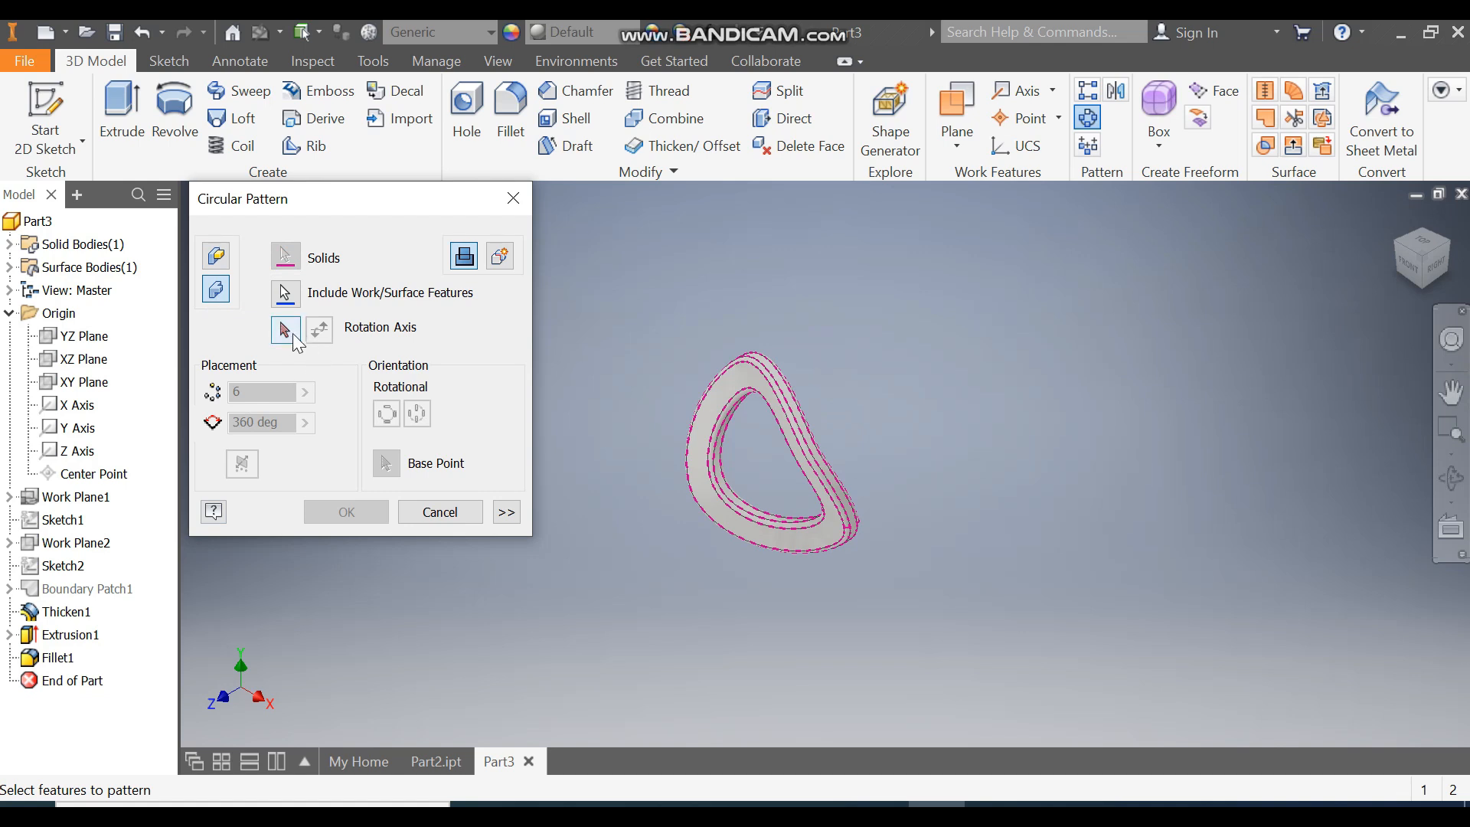
pyautogui.click(79, 429)
pyautogui.scroll(-4, 693, 554)
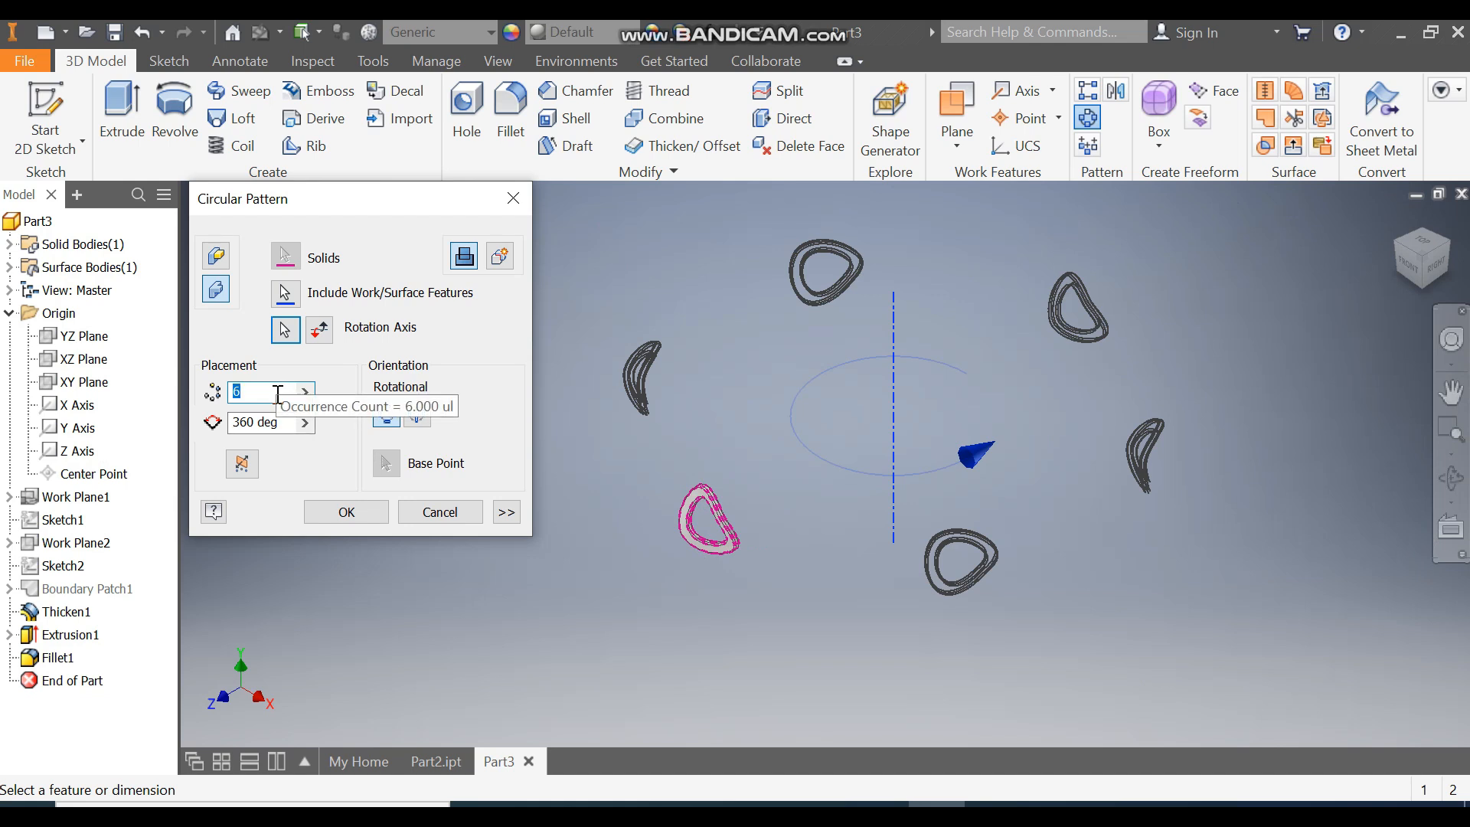
pyautogui.write('35')
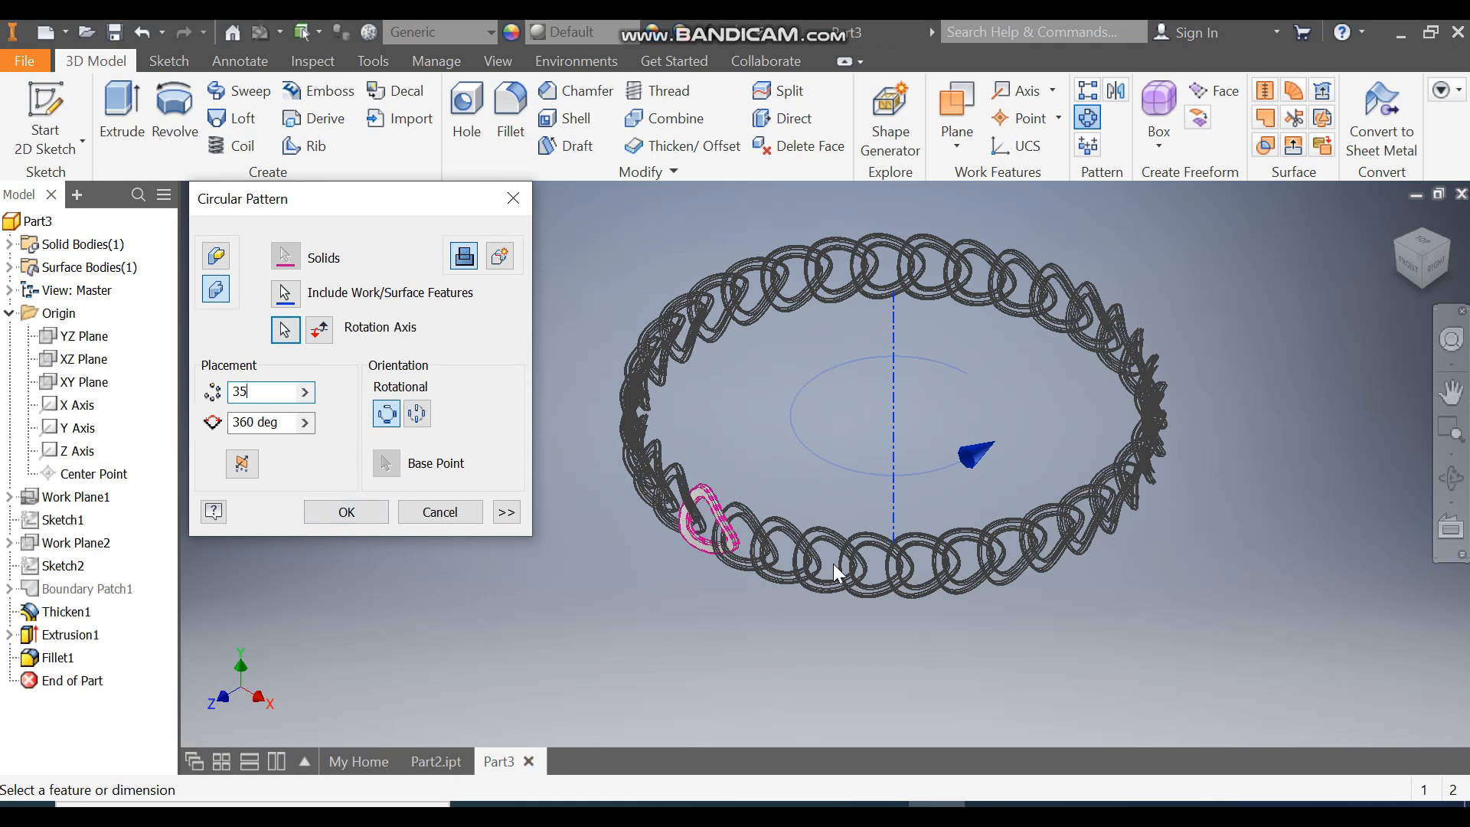
pyautogui.scroll(-5, 833, 563)
pyautogui.click(361, 513)
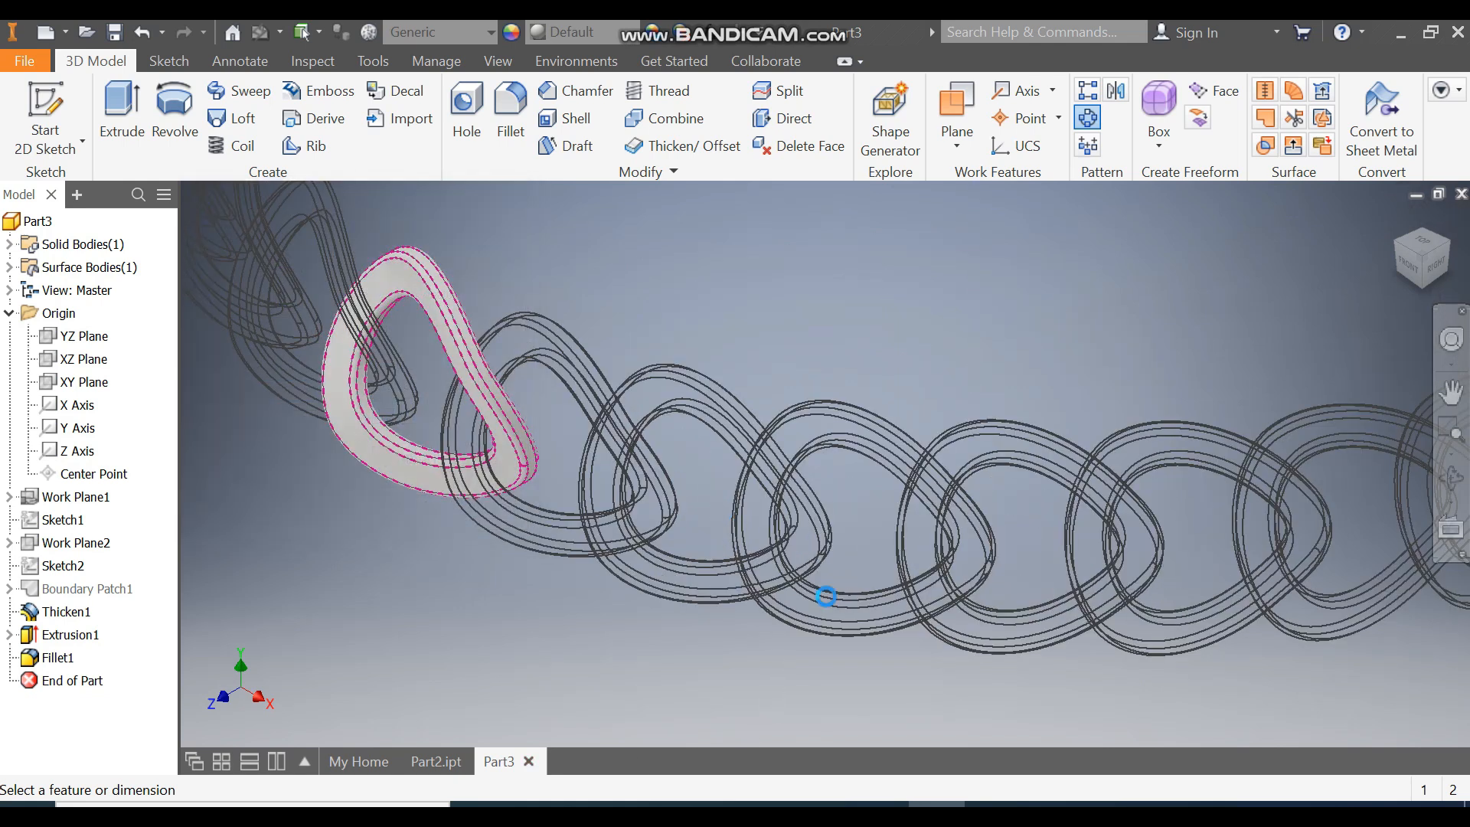
# Step: Apply the Opal appearance to the part
pyautogui.scroll(5, 788, 646)
pyautogui.scroll(-1, 821, 433)
pyautogui.moveTo(821, 434); pyautogui.dragTo(748, 568, button='middle')
pyautogui.scroll(-1, 772, 514)
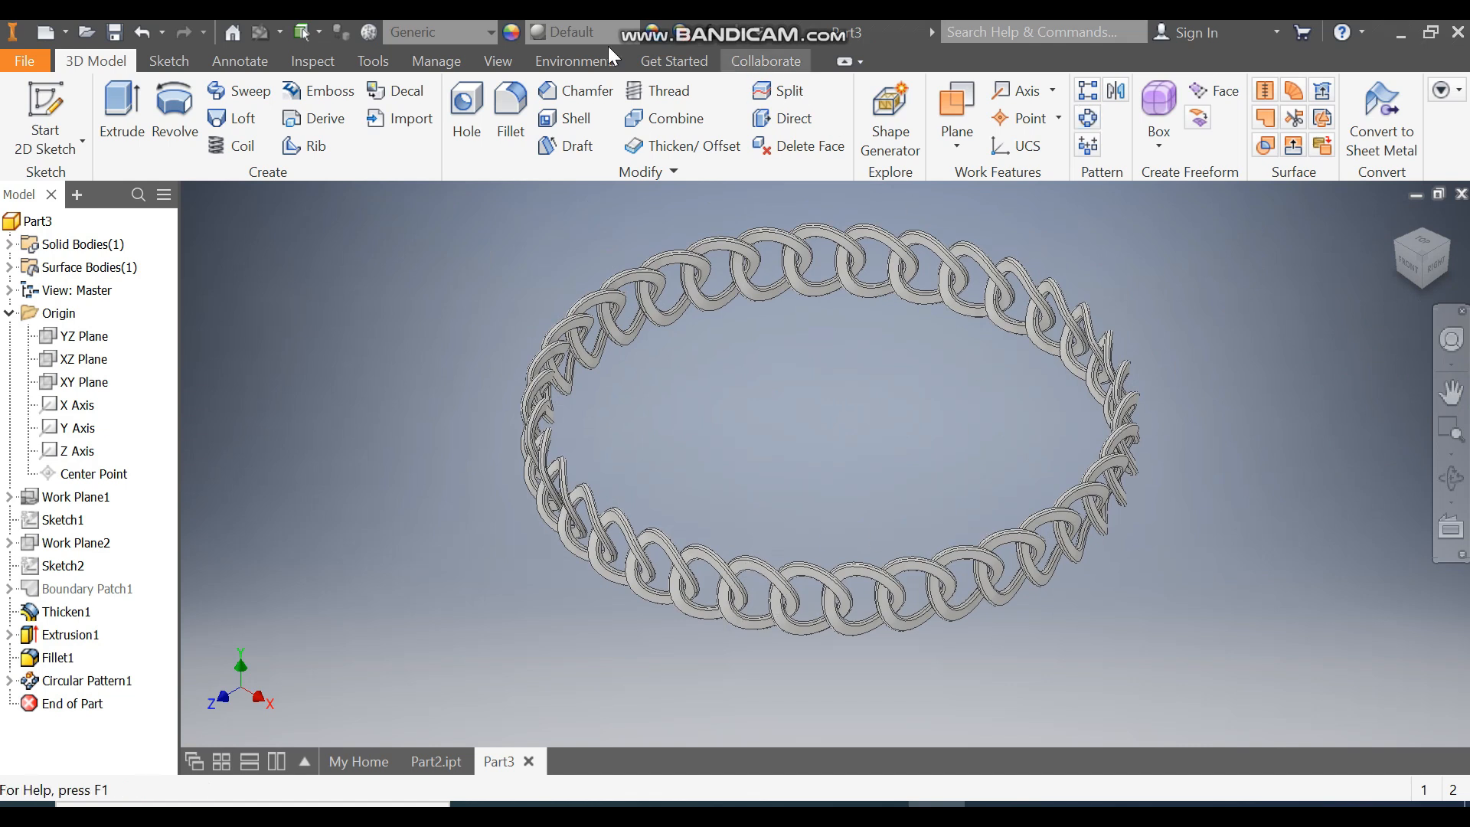
pyautogui.click(587, 35)
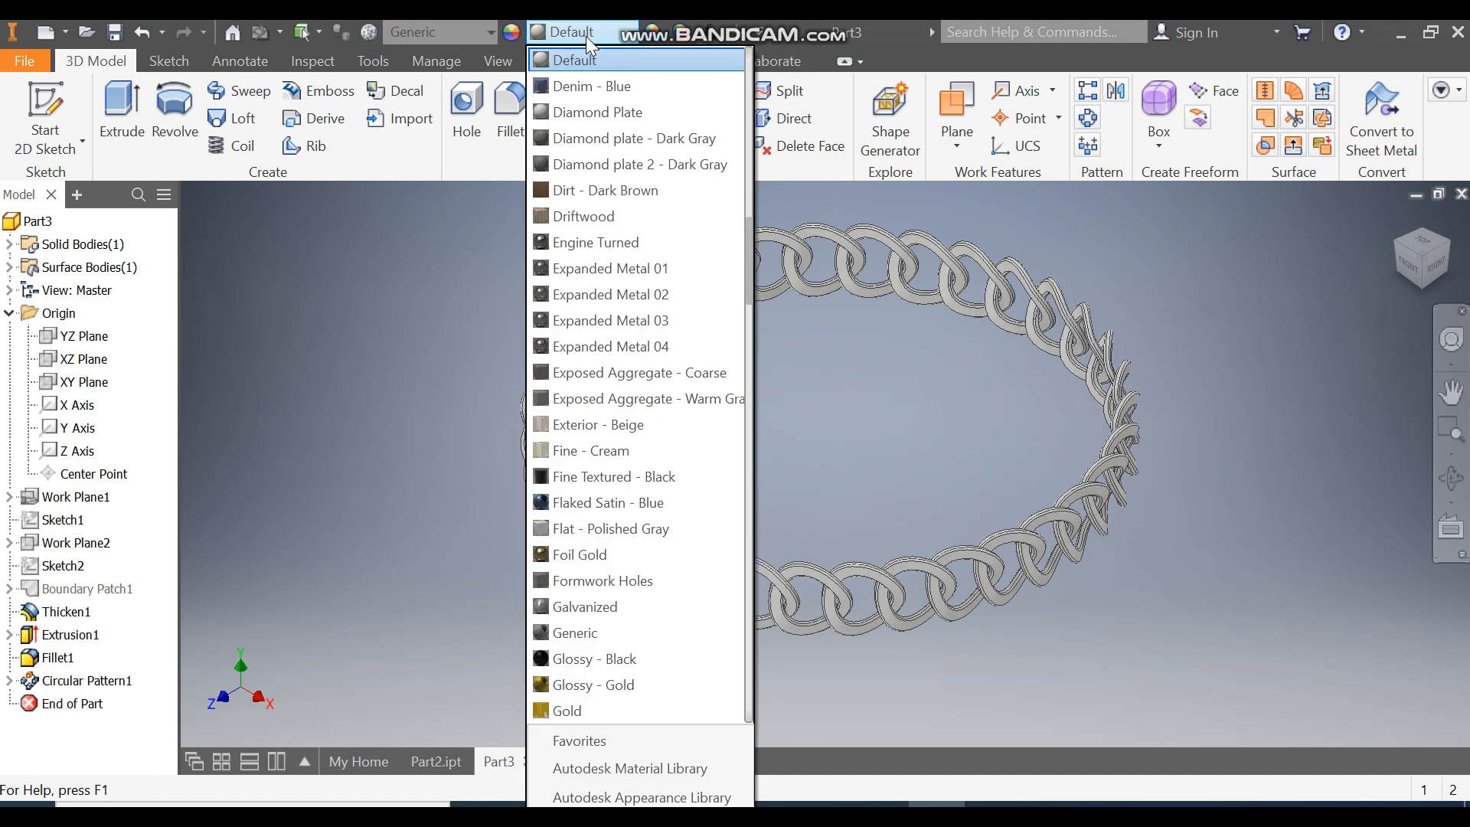
pyautogui.write('or')
pyautogui.press('Return')
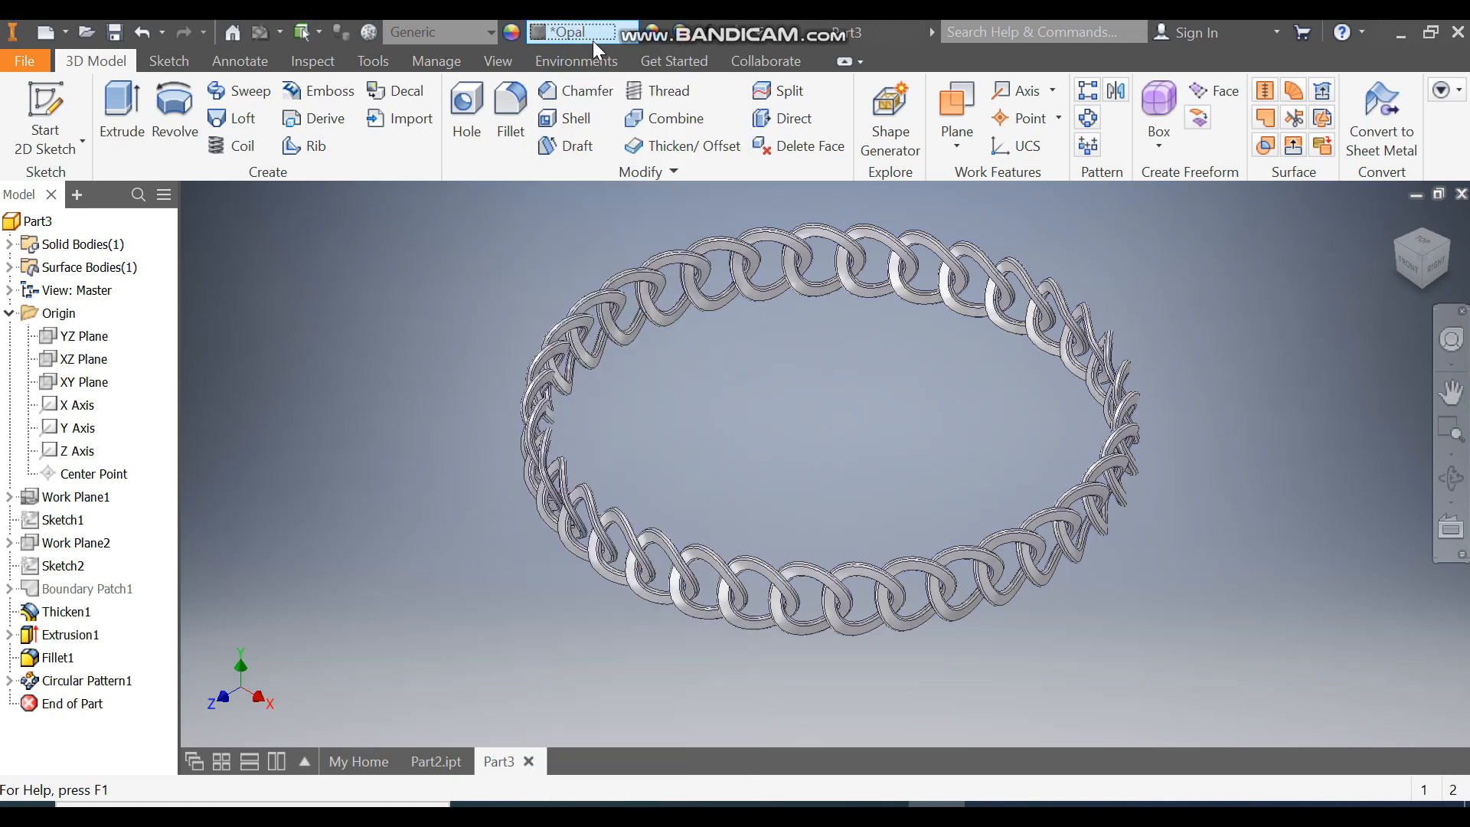
pyautogui.scroll(4, 813, 580)
pyautogui.scroll(-6, 880, 439)
pyautogui.moveTo(861, 533); pyautogui.dragTo(840, 536, button='middle')
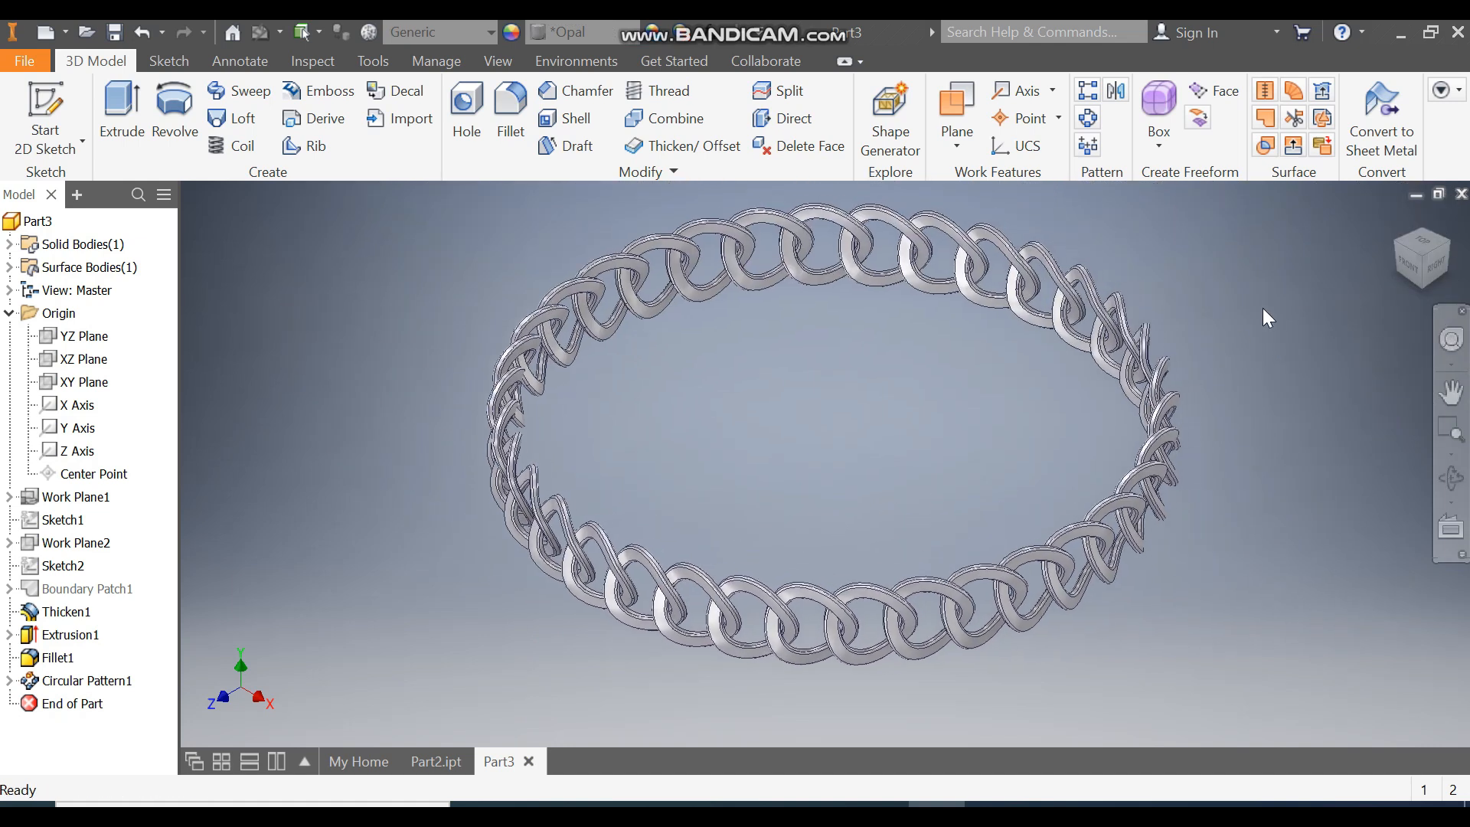